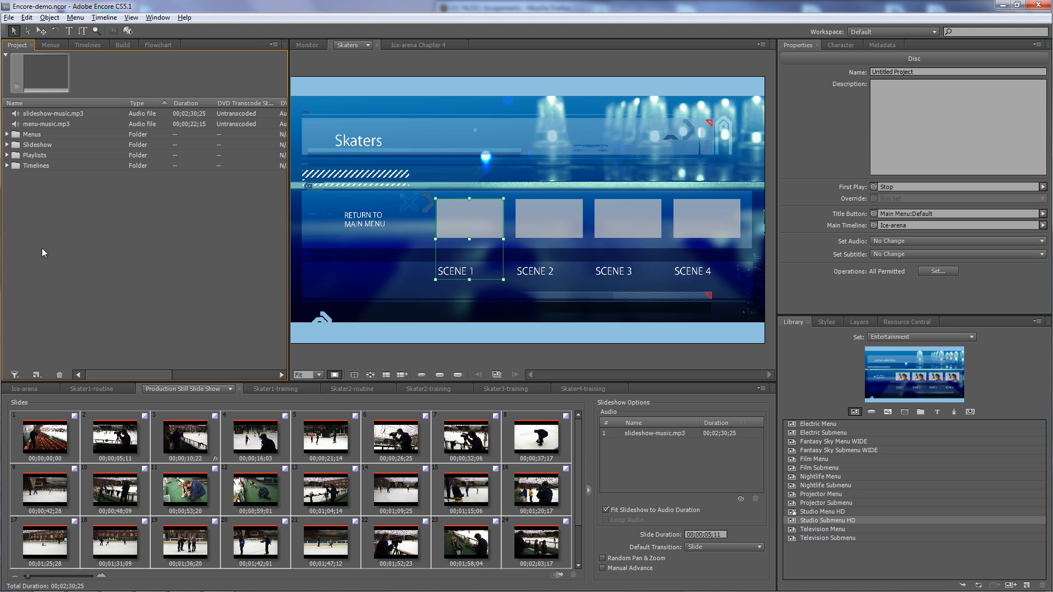
Step: Set the end action of the Ice-arena timeline to the Main Menu's Default
{"action": "left_click", "coordinate": [7, 166]}
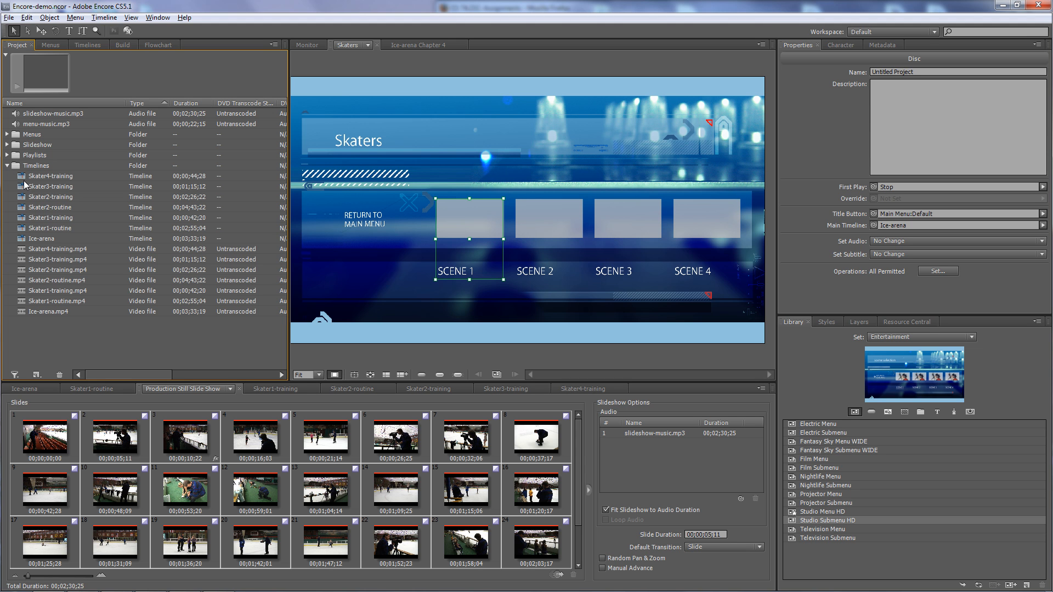
{"action": "left_click", "coordinate": [22, 240]}
{"action": "left_click", "coordinate": [795, 73]}
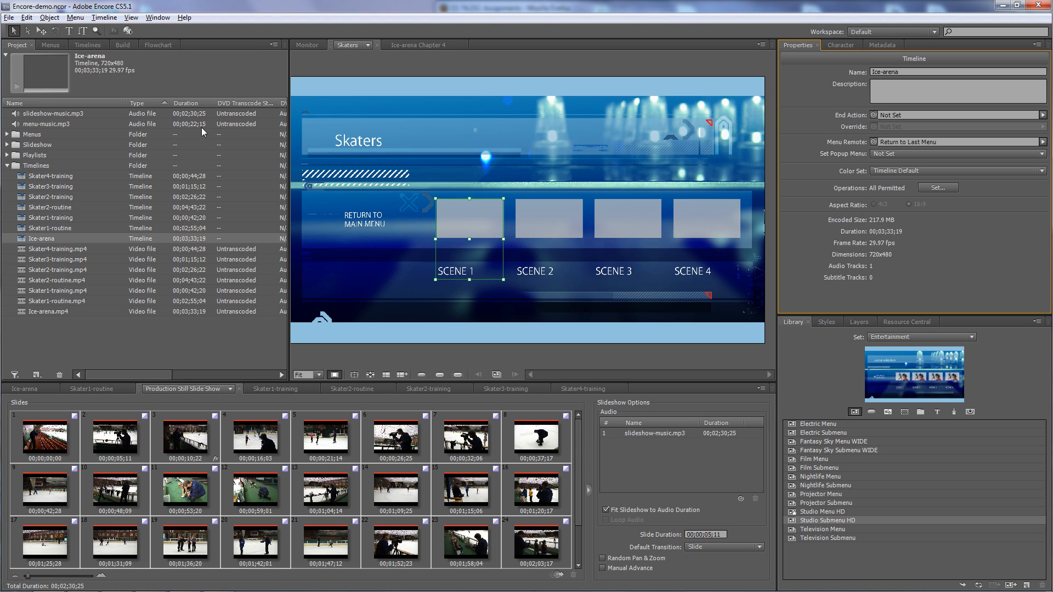
{"action": "left_click", "coordinate": [1043, 116]}
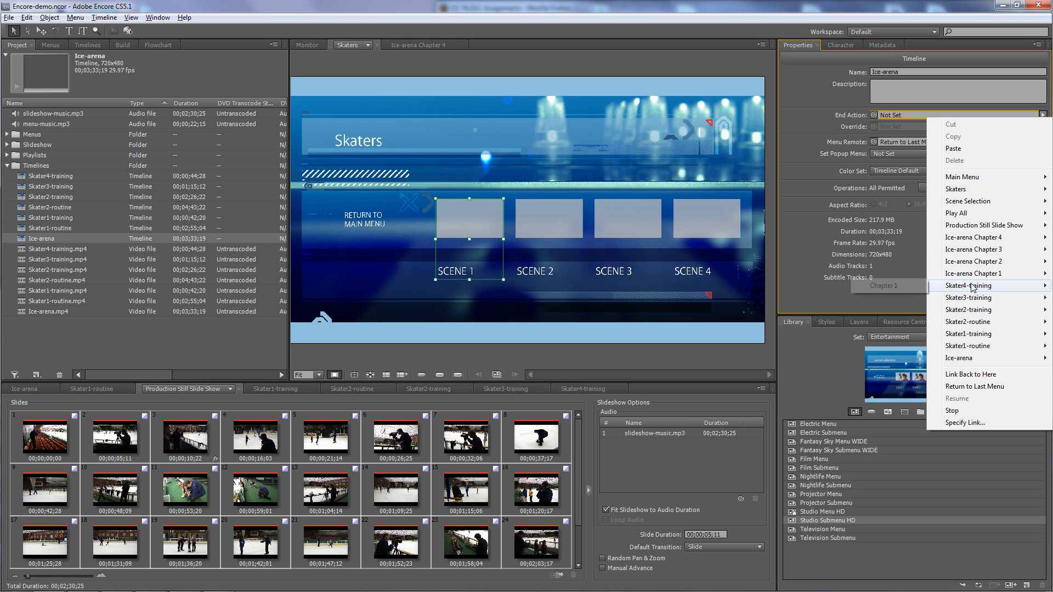
{"action": "mouse_move", "coordinate": [974, 276]}
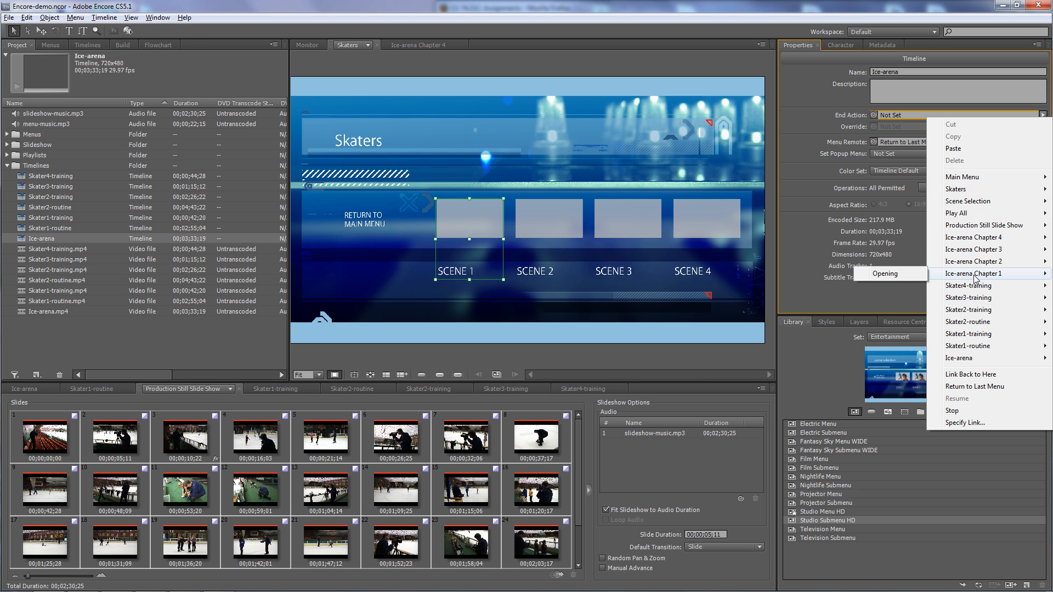
{"action": "mouse_move", "coordinate": [965, 178]}
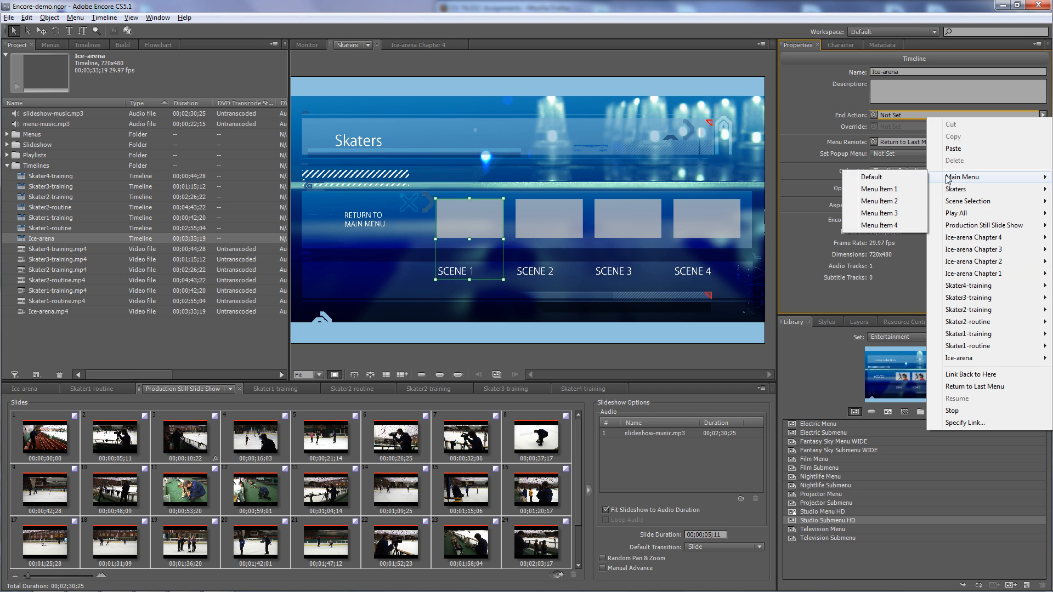
{"action": "left_click", "coordinate": [892, 179]}
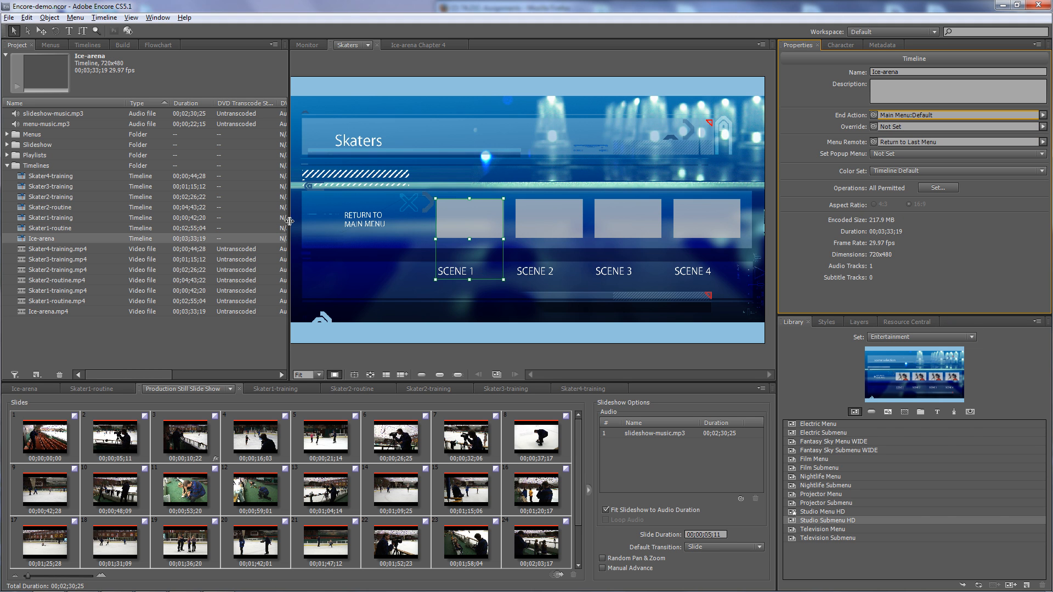
Step: Link the end action of the Skater1-routine timeline to the Main Menu
{"action": "left_click", "coordinate": [22, 228]}
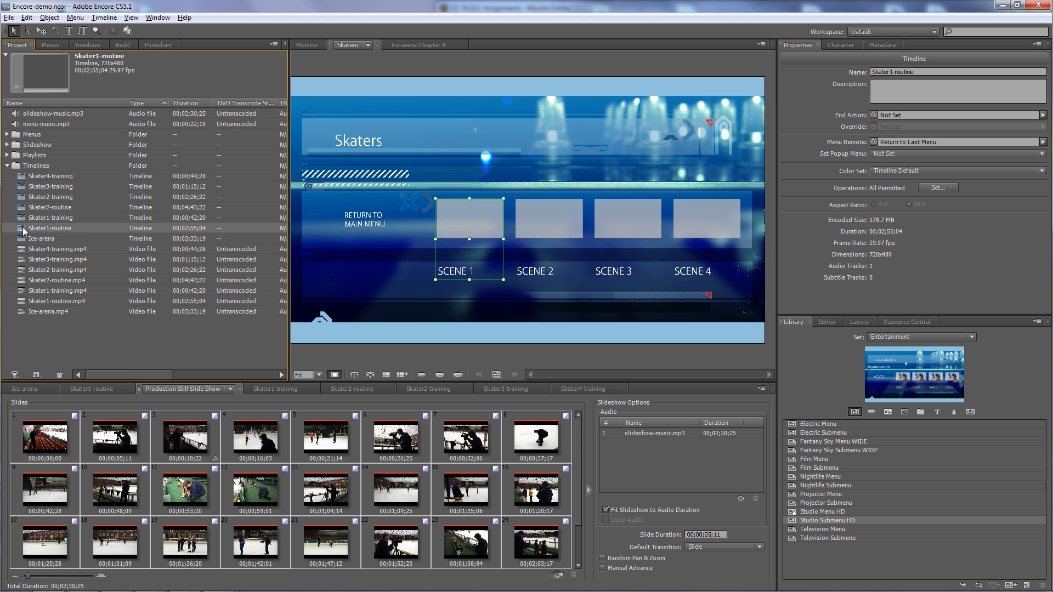
{"action": "left_click", "coordinate": [7, 135]}
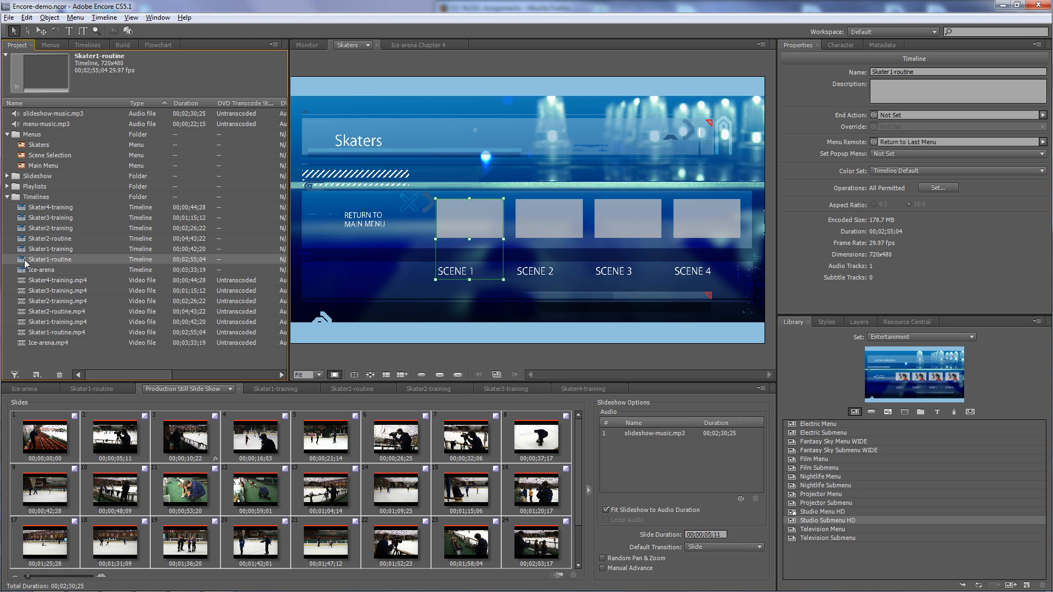
{"action": "left_click", "coordinate": [794, 71]}
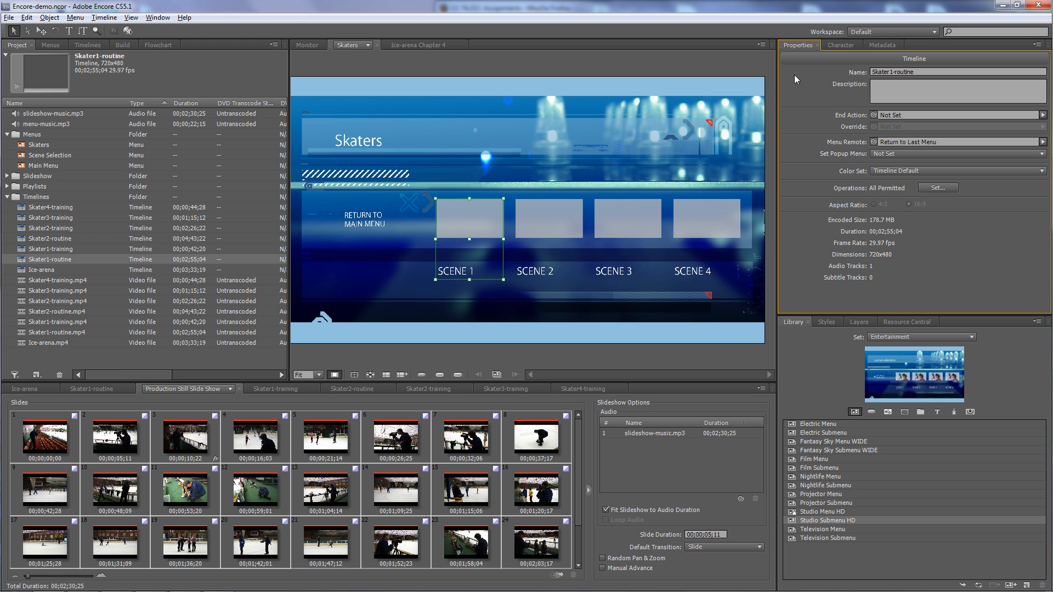
{"action": "left_click_drag", "start_coordinate": [874, 116], "coordinate": [48, 162]}
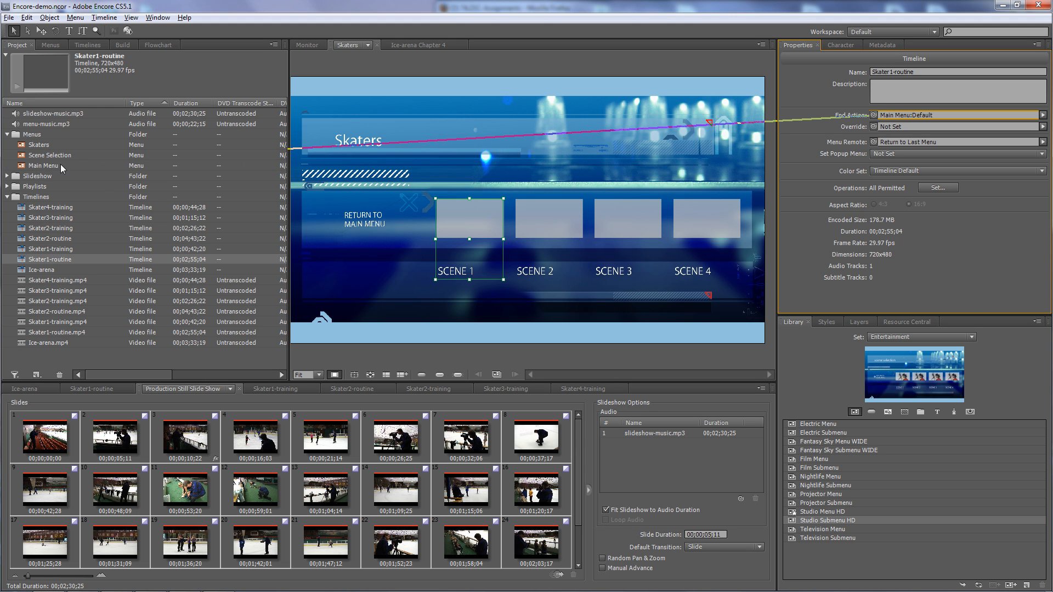
Step: Link the end action of the five timelines from Skater1-training through Skater4-training to the Main Menu at once, and check the result
{"action": "left_click", "coordinate": [25, 249]}
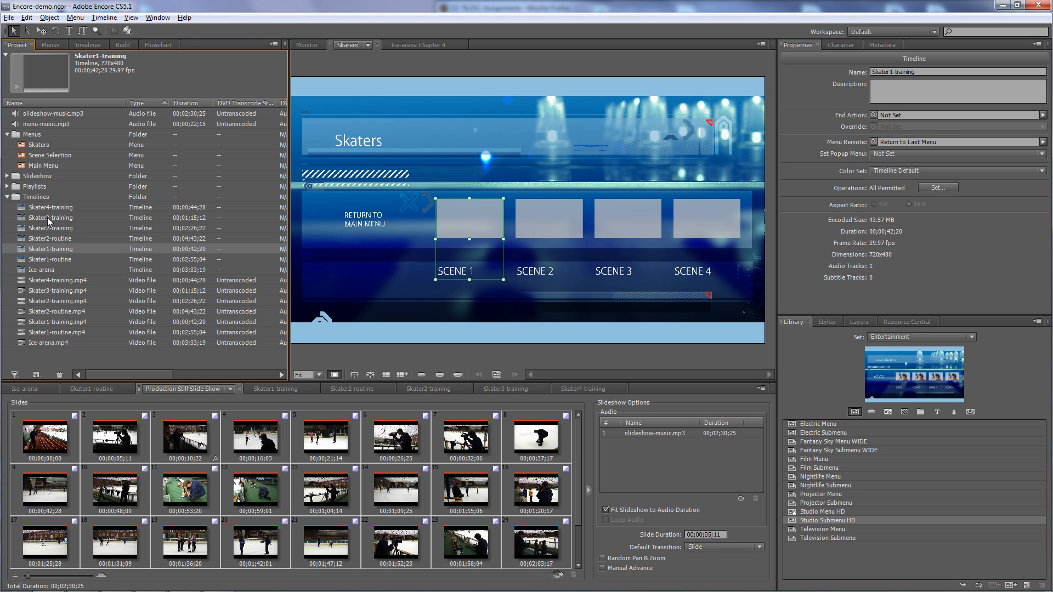
{"action": "left_click", "coordinate": [23, 209], "text": "shift"}
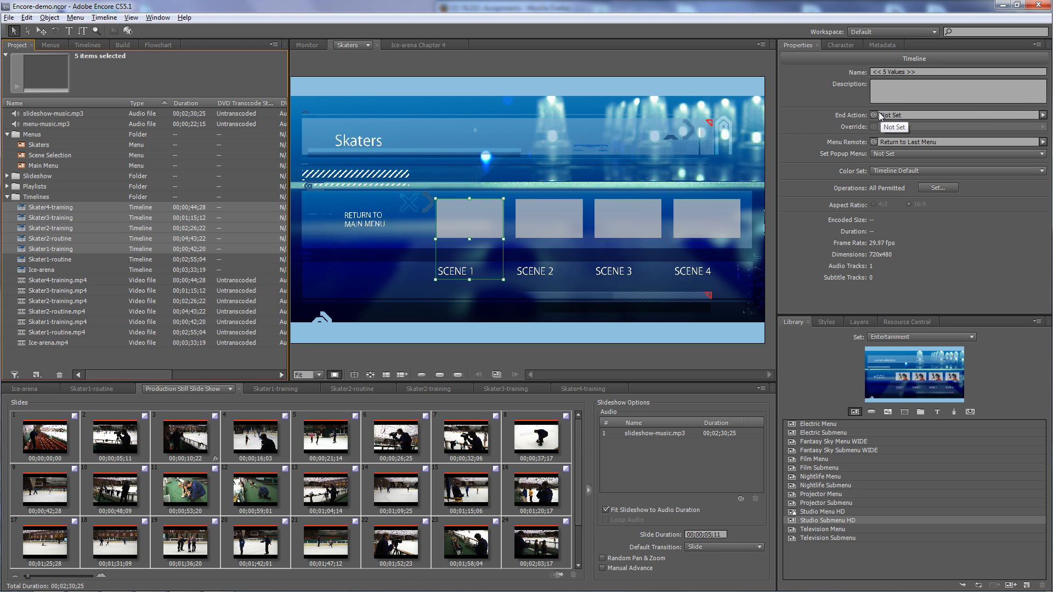
{"action": "left_click_drag", "start_coordinate": [875, 115], "coordinate": [47, 167]}
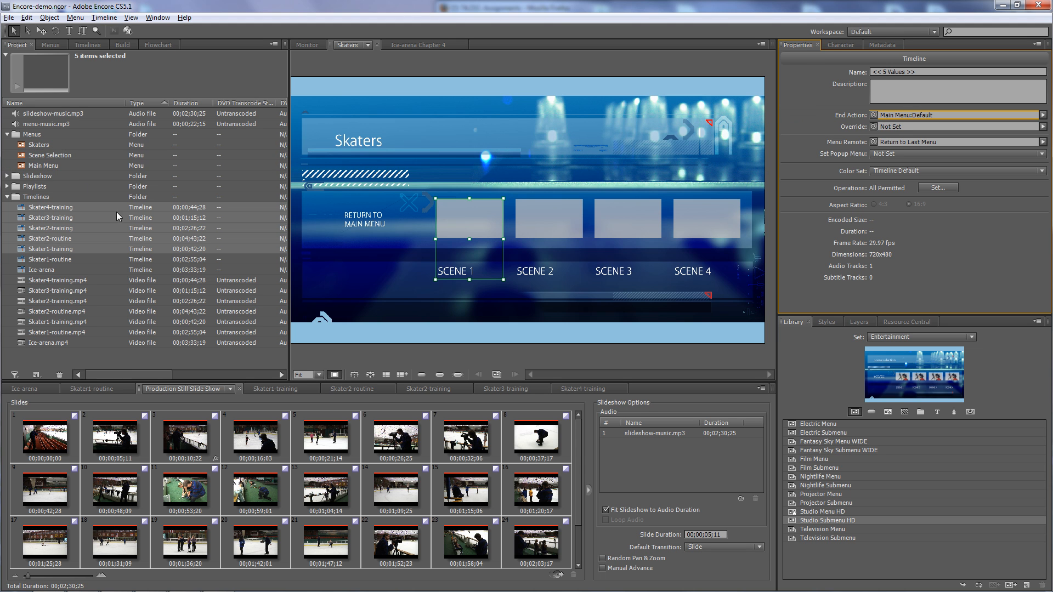
{"action": "left_click", "coordinate": [29, 260]}
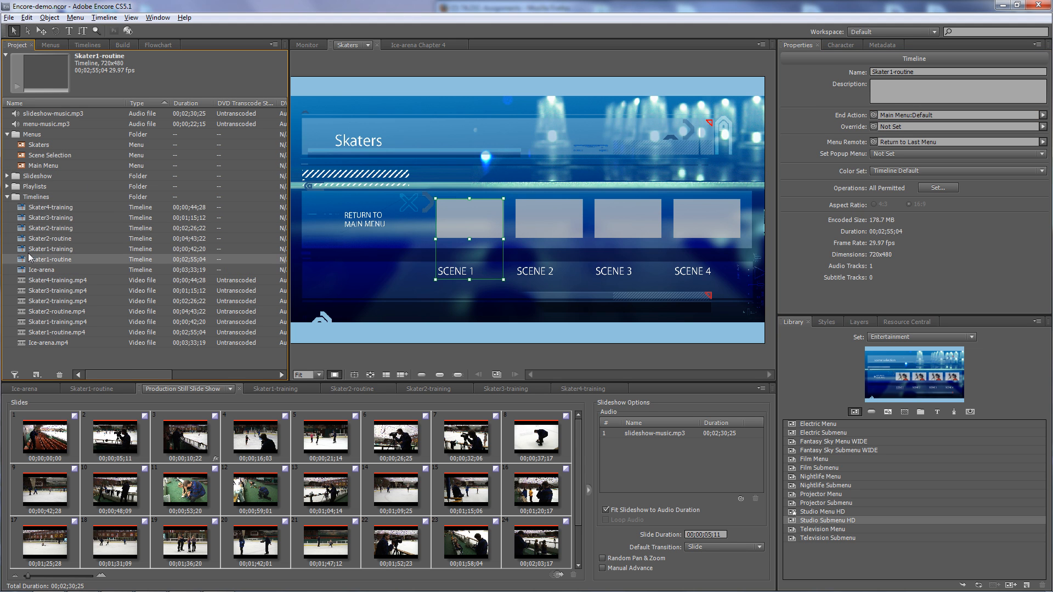
{"action": "left_click", "coordinate": [27, 250]}
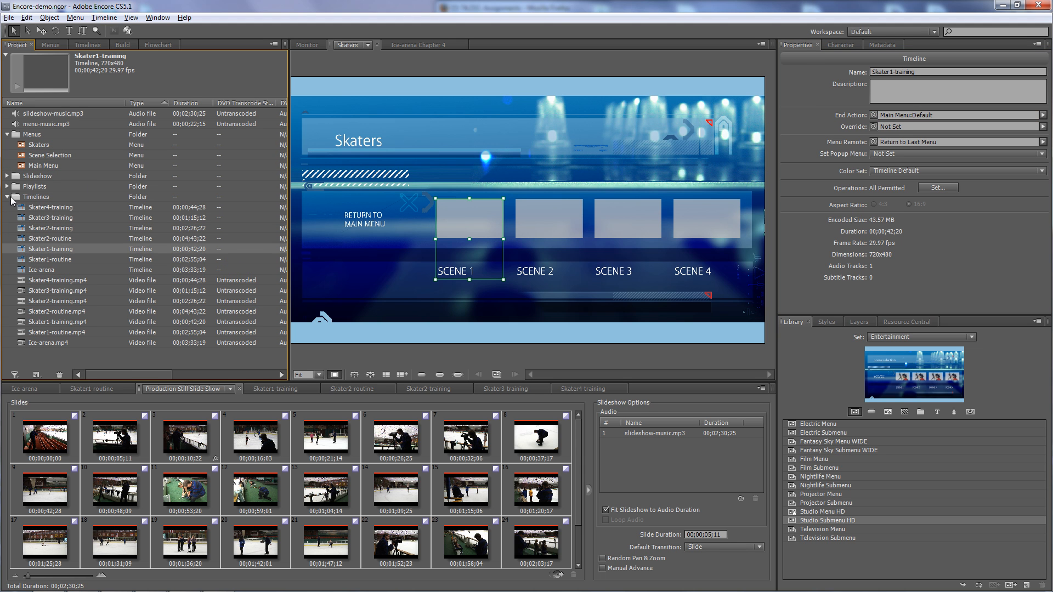
Step: Set the end action of the Production Still Slide Show to the Main Menu's Default
{"action": "left_click", "coordinate": [8, 197]}
{"action": "left_click", "coordinate": [8, 176]}
{"action": "left_click_drag", "start_coordinate": [280, 247], "coordinate": [281, 351]}
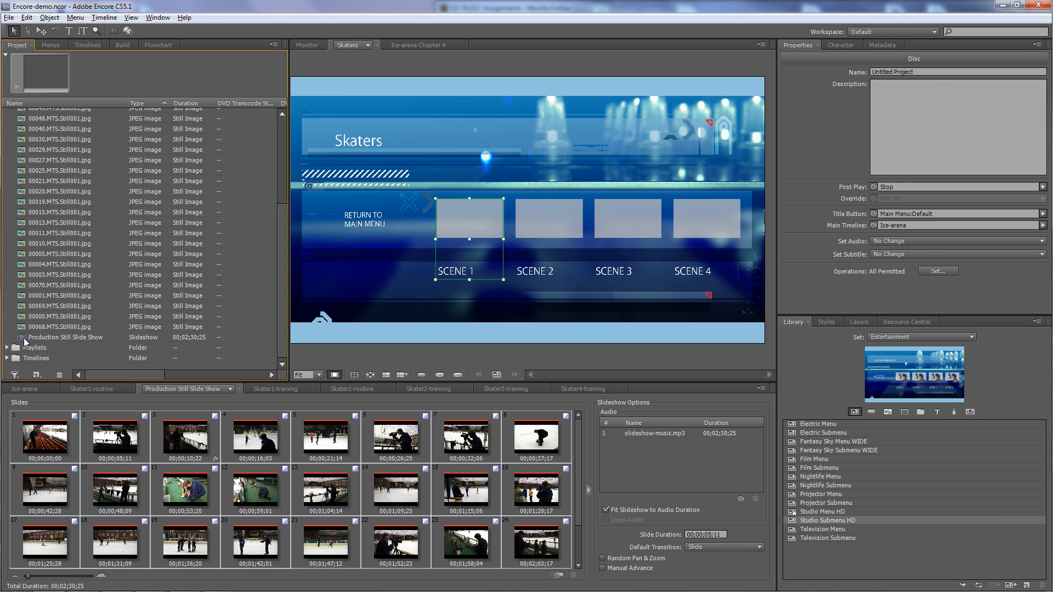
{"action": "left_click", "coordinate": [26, 339]}
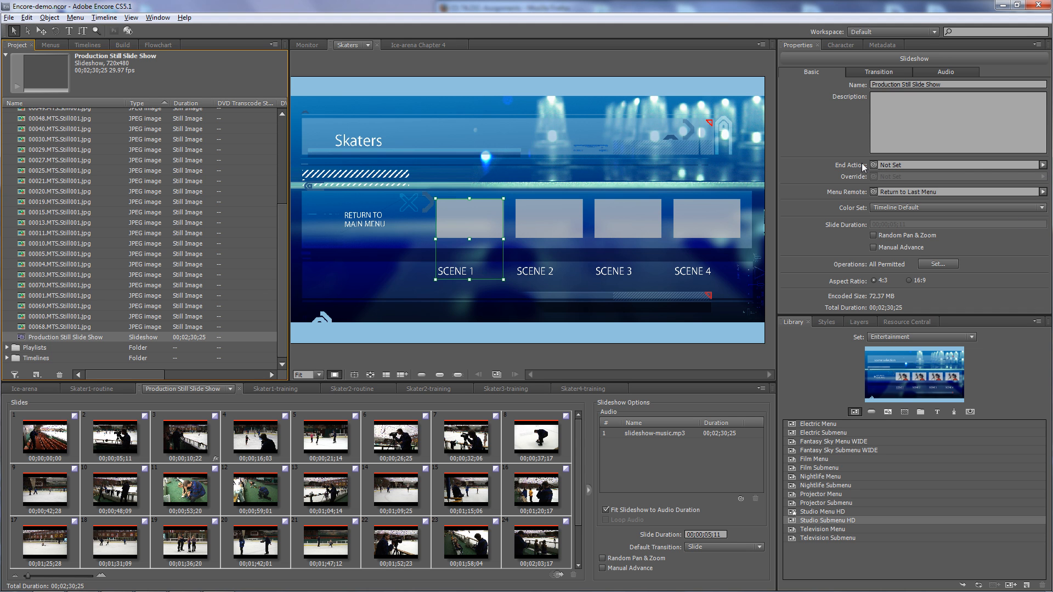
{"action": "left_click", "coordinate": [1043, 165]}
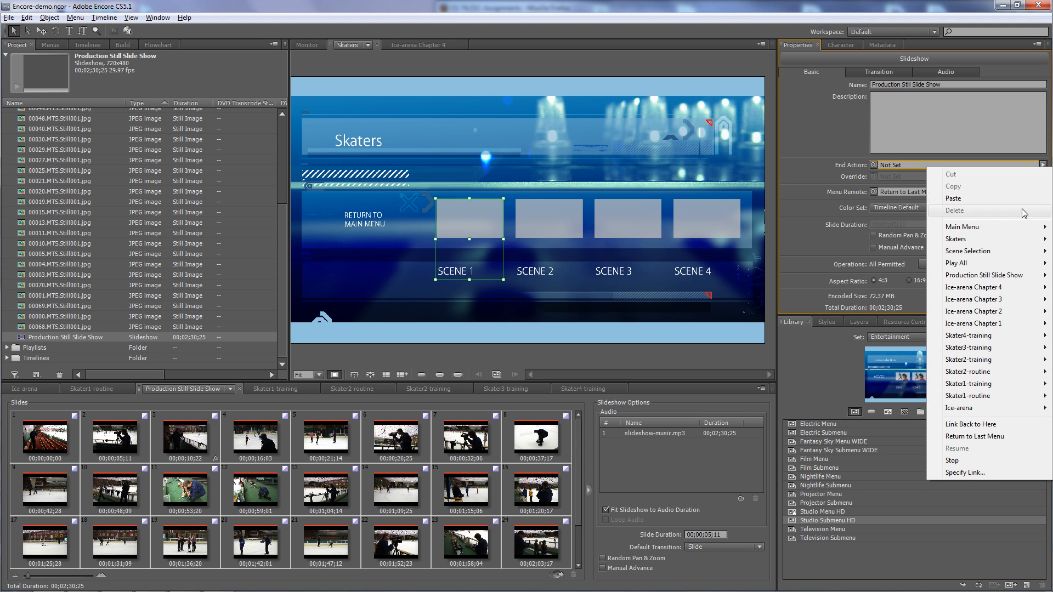
{"action": "mouse_move", "coordinate": [1021, 227]}
{"action": "left_click", "coordinate": [900, 229]}
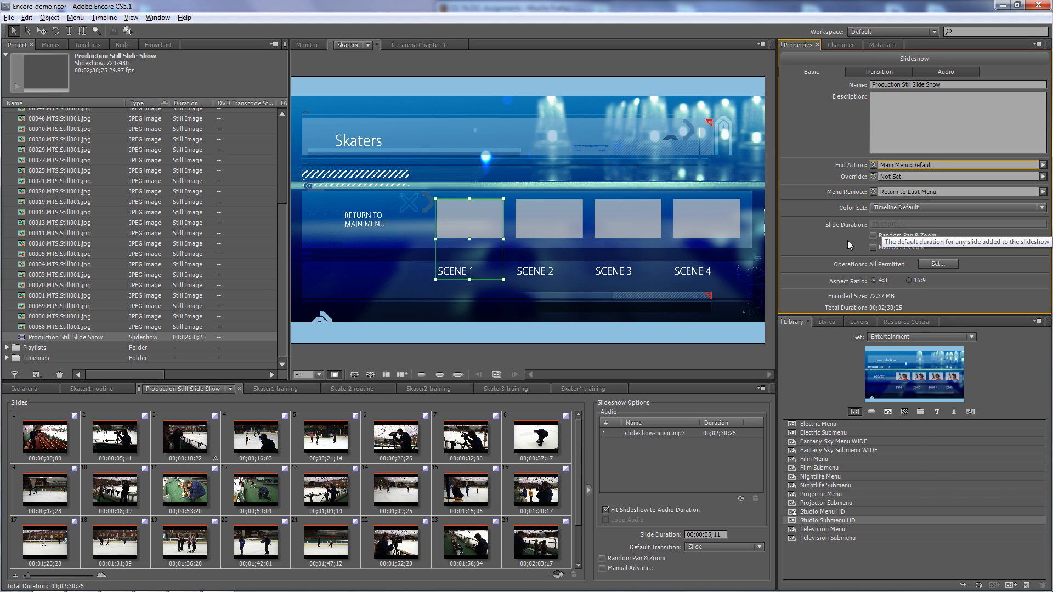
{"action": "left_click_drag", "start_coordinate": [282, 310], "coordinate": [291, 201]}
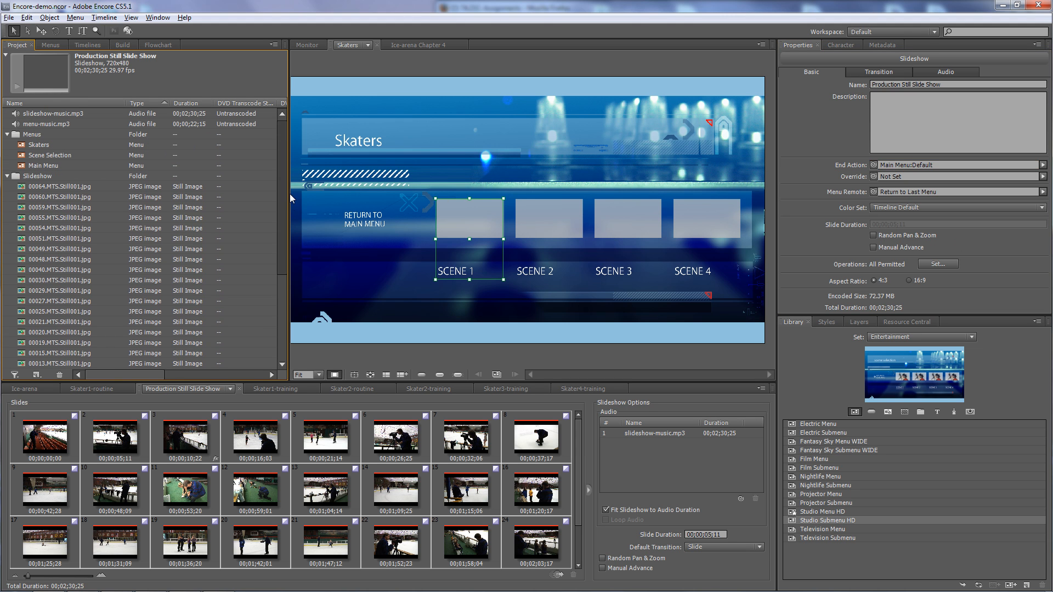
{"action": "left_click", "coordinate": [7, 176]}
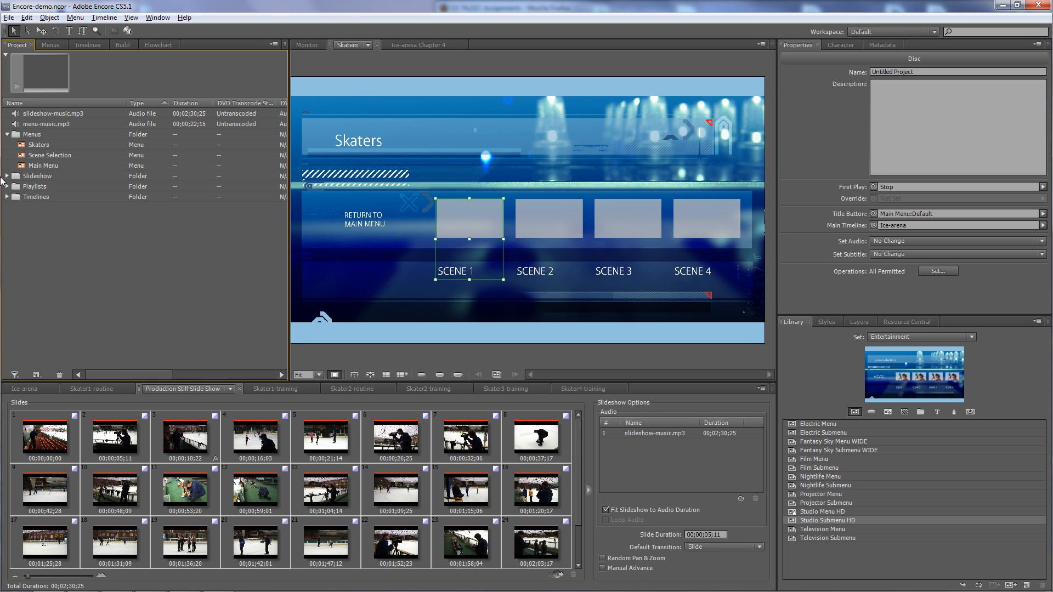
Step: Open the Main Menu and enable Set Name from Link for its four Menu item buttons
{"action": "left_click", "coordinate": [368, 45]}
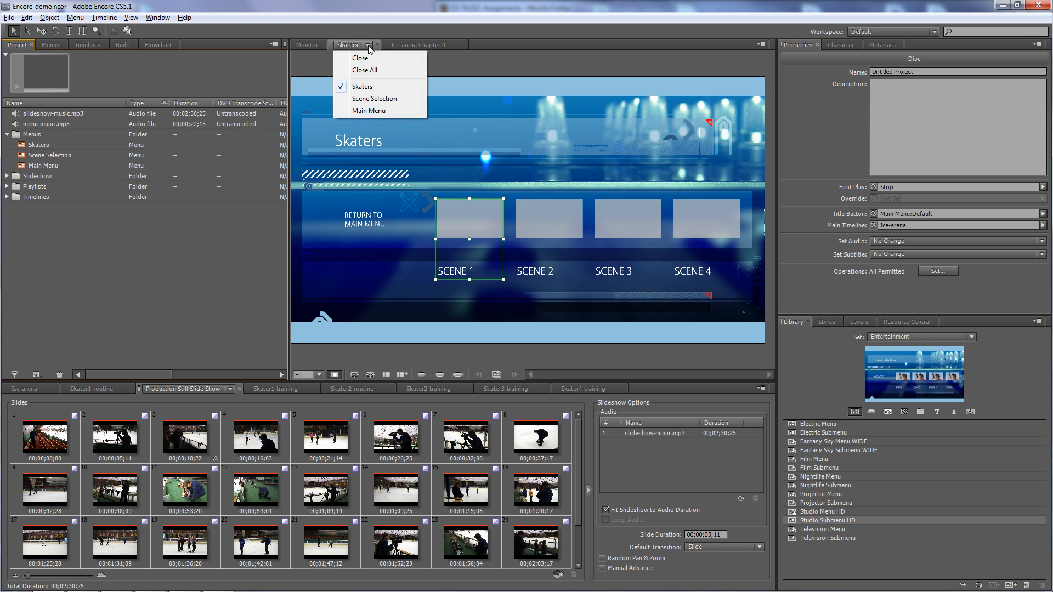
{"action": "left_click", "coordinate": [363, 113]}
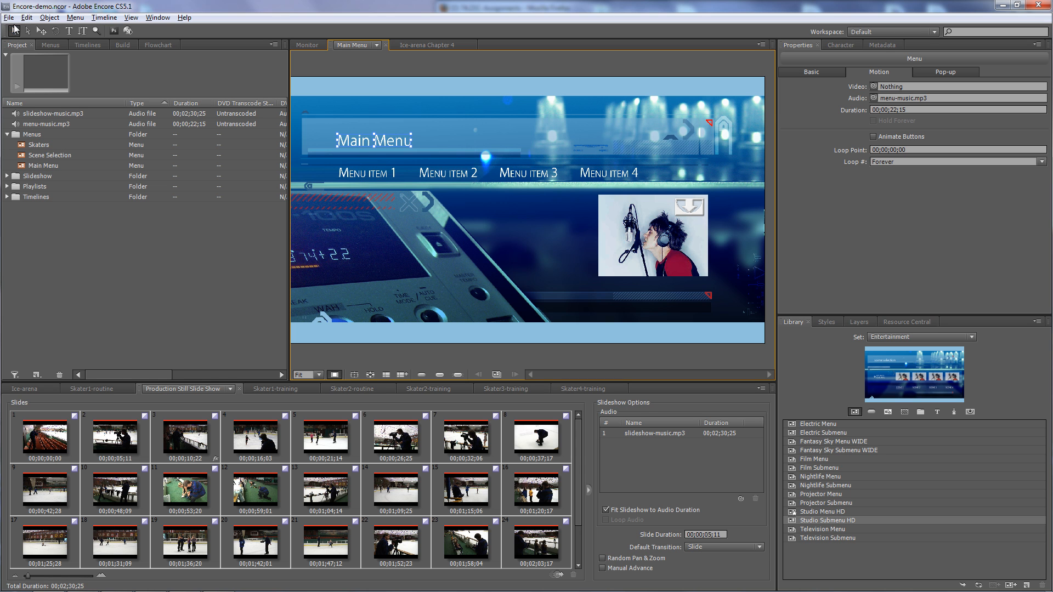
{"action": "left_click_drag", "start_coordinate": [330, 158], "coordinate": [655, 179]}
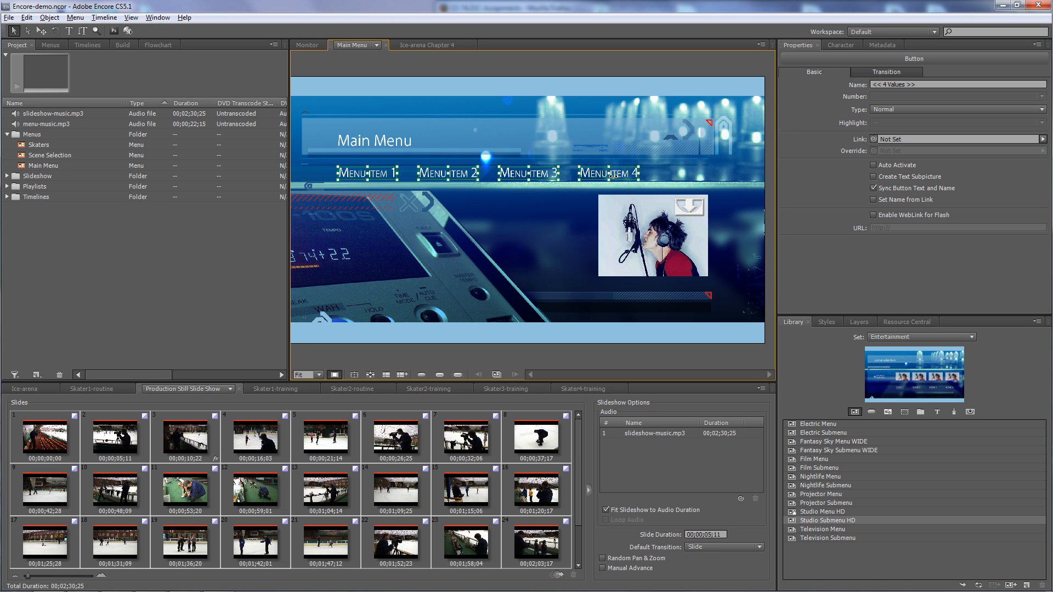
{"action": "left_click", "coordinate": [790, 110]}
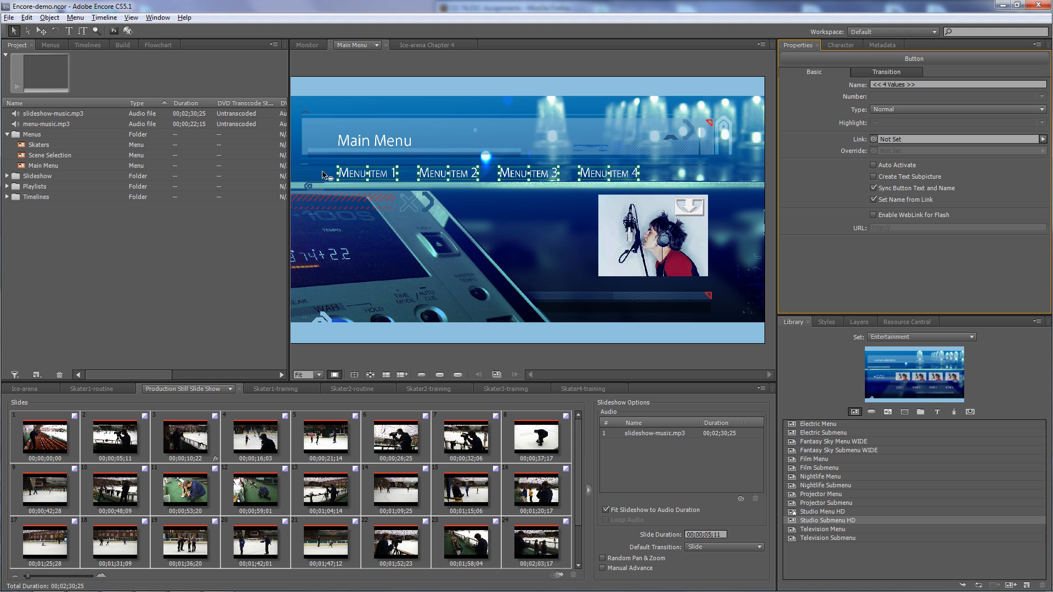
{"action": "left_click", "coordinate": [519, 215]}
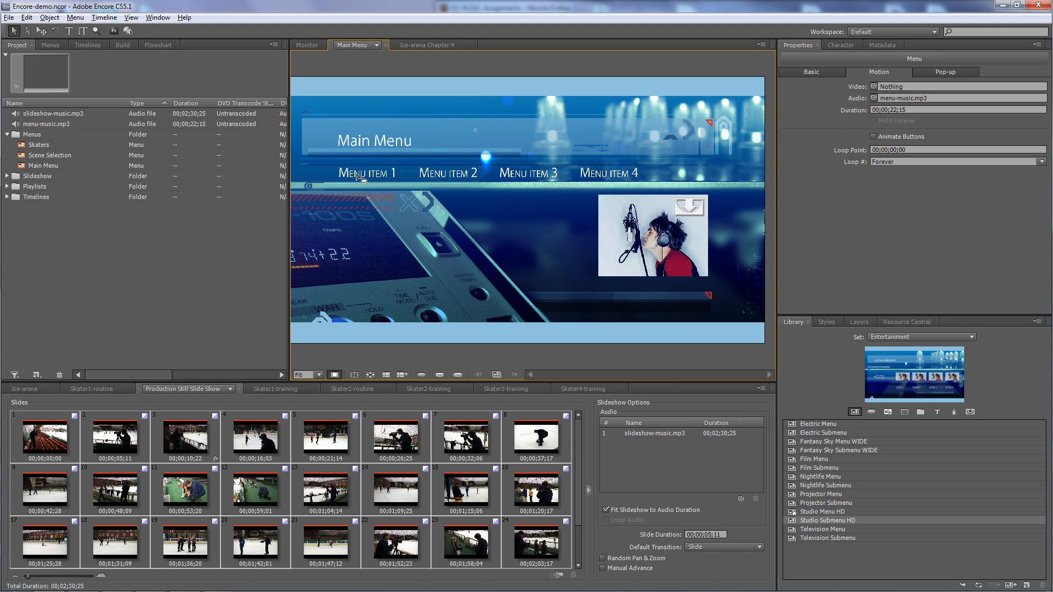
Step: Link the Menu item 1 button to the Ice-arena timeline and rename the button Ice Arena
{"action": "left_click", "coordinate": [7, 197]}
{"action": "left_click_drag", "start_coordinate": [22, 276], "coordinate": [358, 175]}
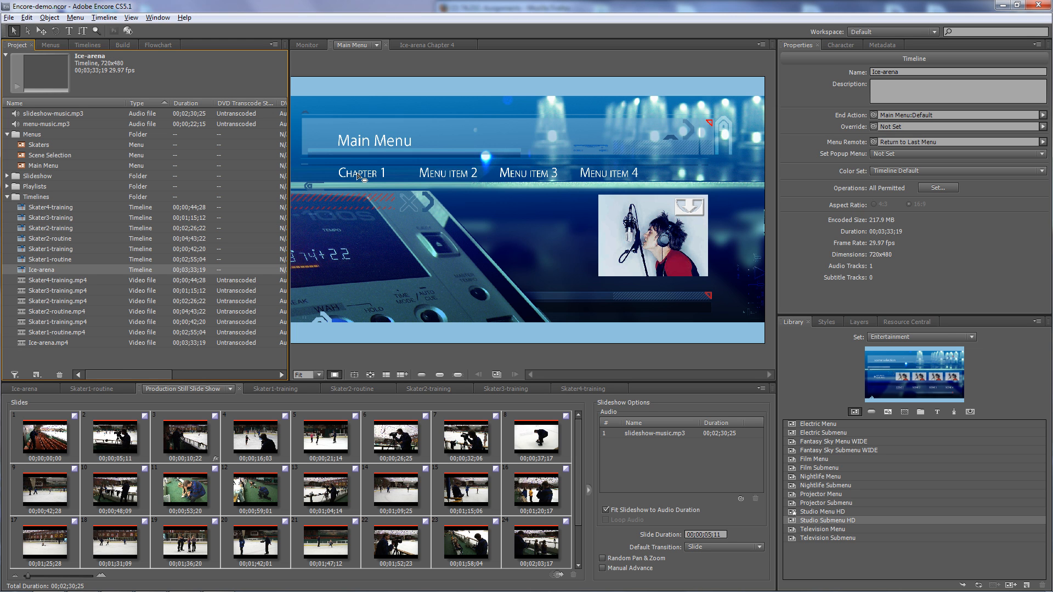
{"action": "left_click_drag", "start_coordinate": [44, 275], "coordinate": [358, 178]}
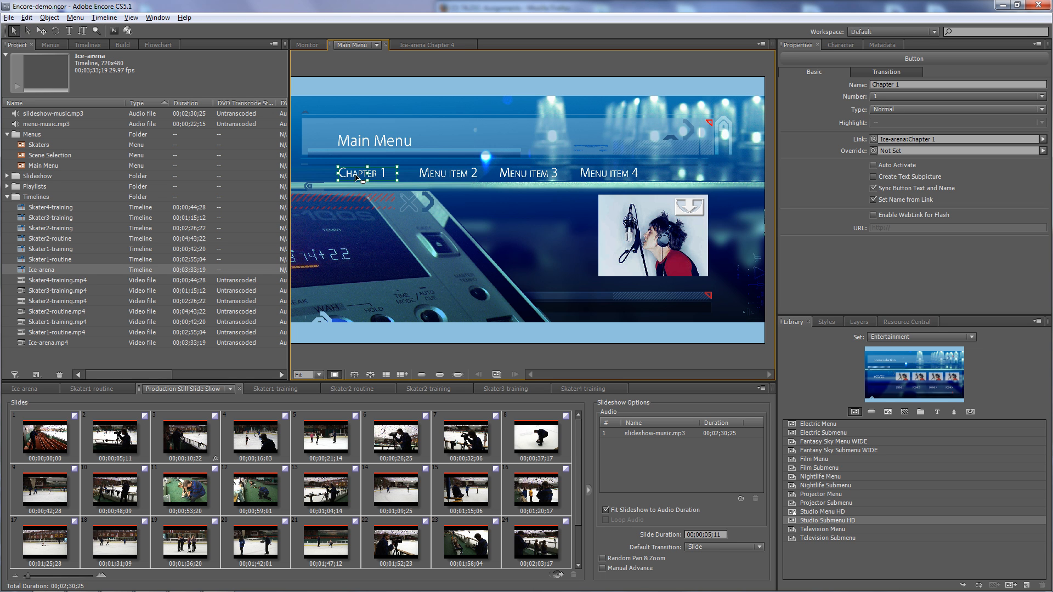
{"action": "left_click", "coordinate": [915, 83]}
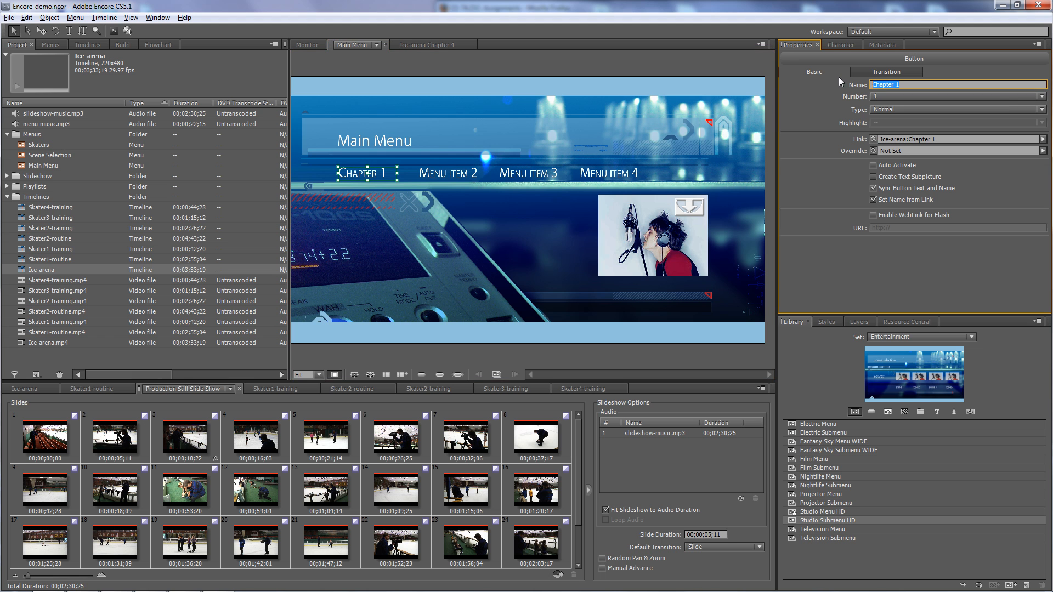
{"action": "type", "text": "Ice Arena"}
{"action": "left_click", "coordinate": [839, 81]}
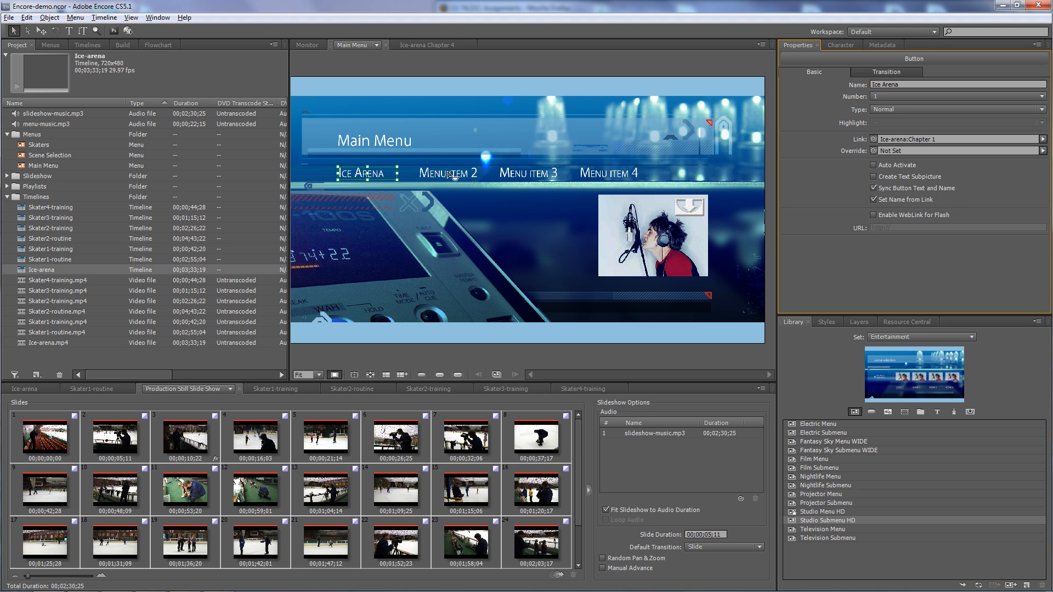
Step: Link the Menu item 2 button to the Scene Selection menu and the Menu item 3 button to the Skaters menu
{"action": "left_click", "coordinate": [21, 157]}
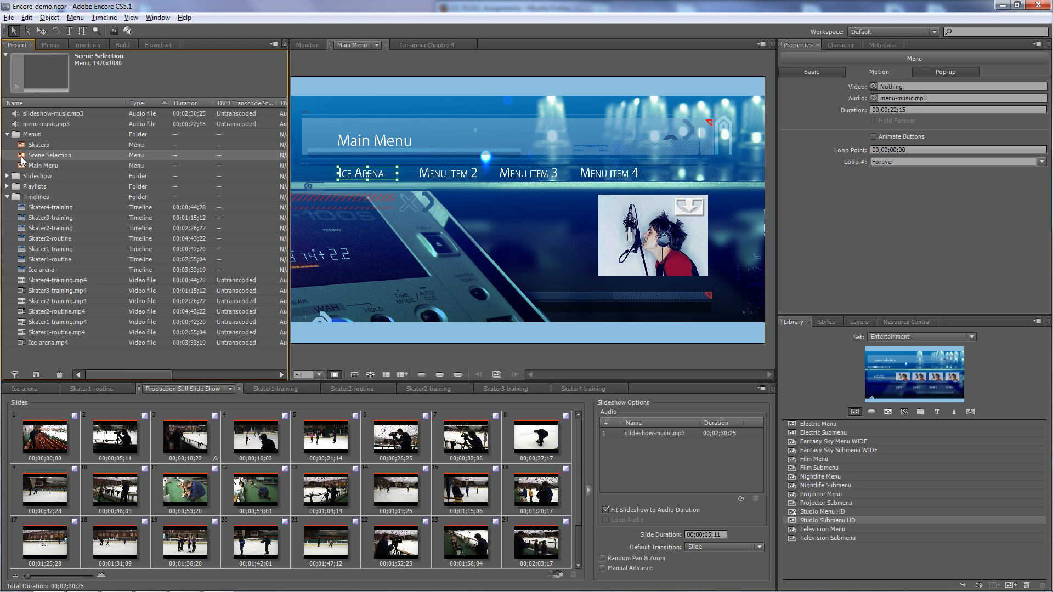
{"action": "left_click_drag", "start_coordinate": [22, 156], "coordinate": [457, 177]}
{"action": "left_click_drag", "start_coordinate": [33, 146], "coordinate": [535, 176]}
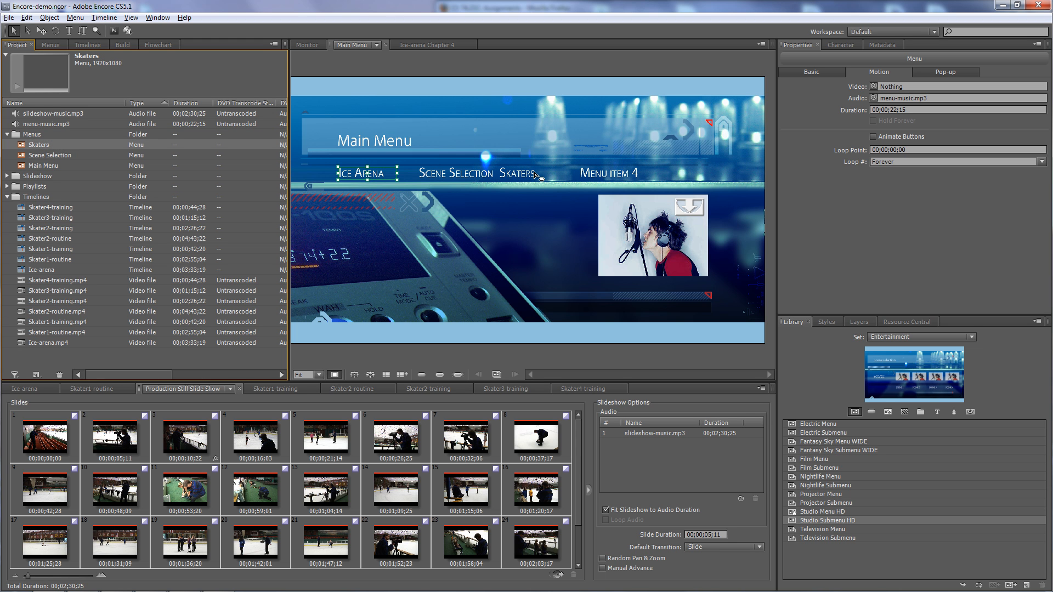
Step: Delete the Menu item 4 button and space the Skaters button farther away from Scene Selection
{"action": "left_click", "coordinate": [608, 176]}
{"action": "key", "text": "Delete"}
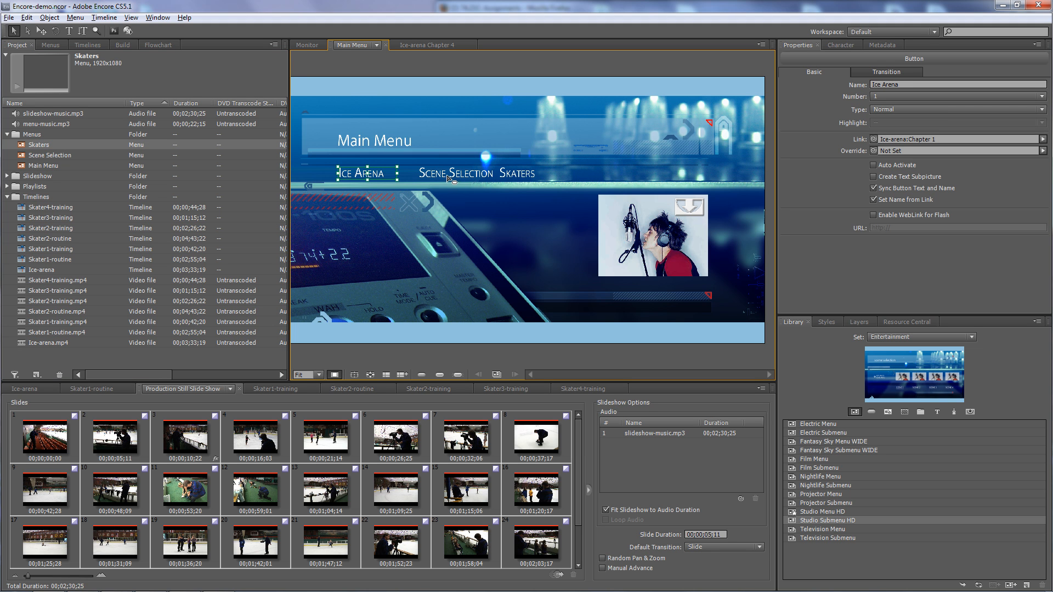
{"action": "left_click", "coordinate": [524, 174]}
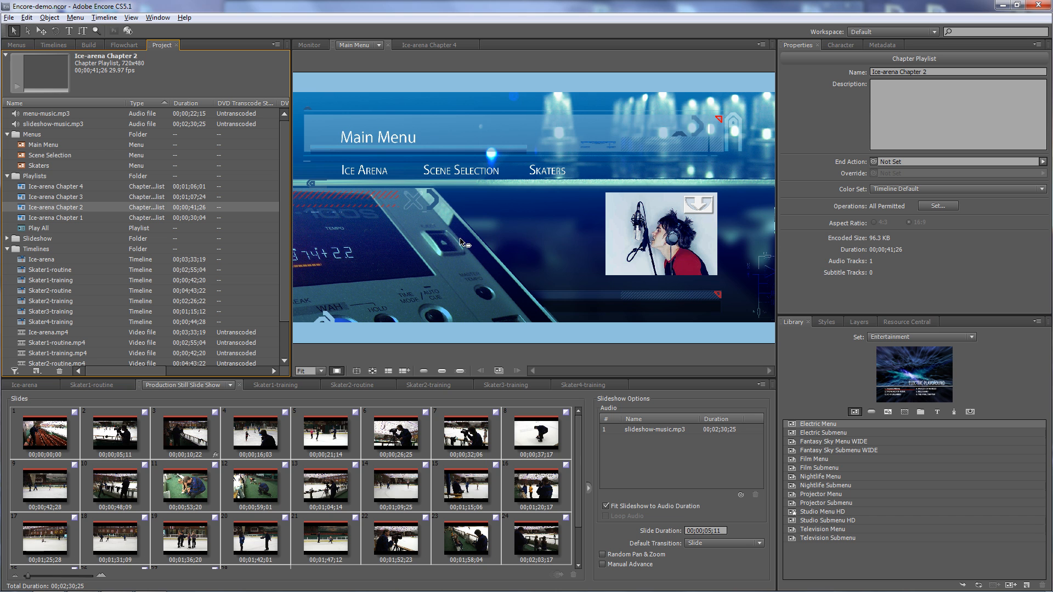
Step: Preview the project from the Main Menu, test the Ice Arena and Skaters buttons, and exit the preview
{"action": "right_click", "coordinate": [520, 240]}
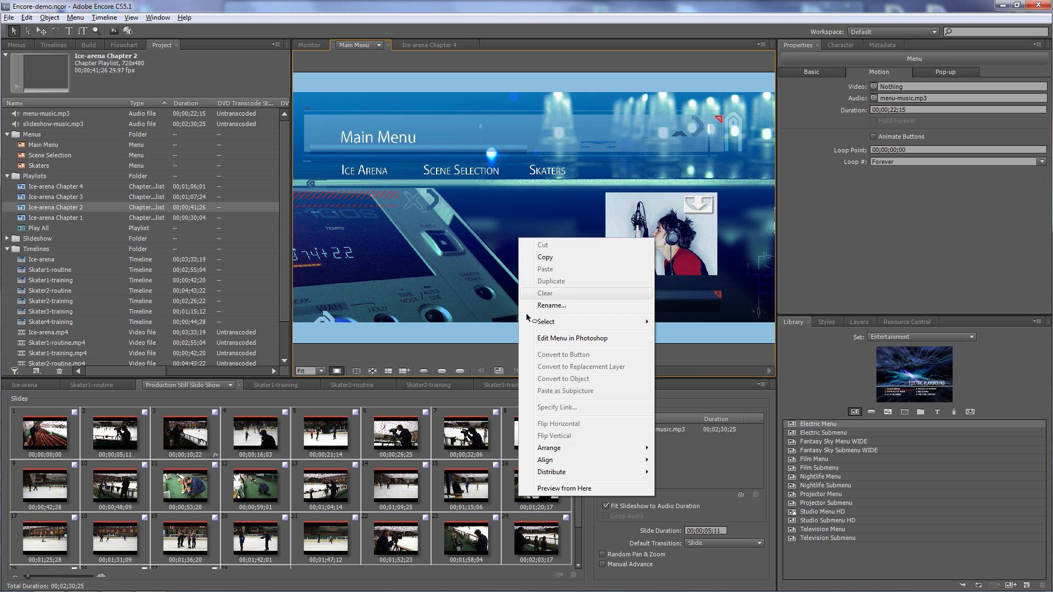
{"action": "left_click", "coordinate": [577, 489]}
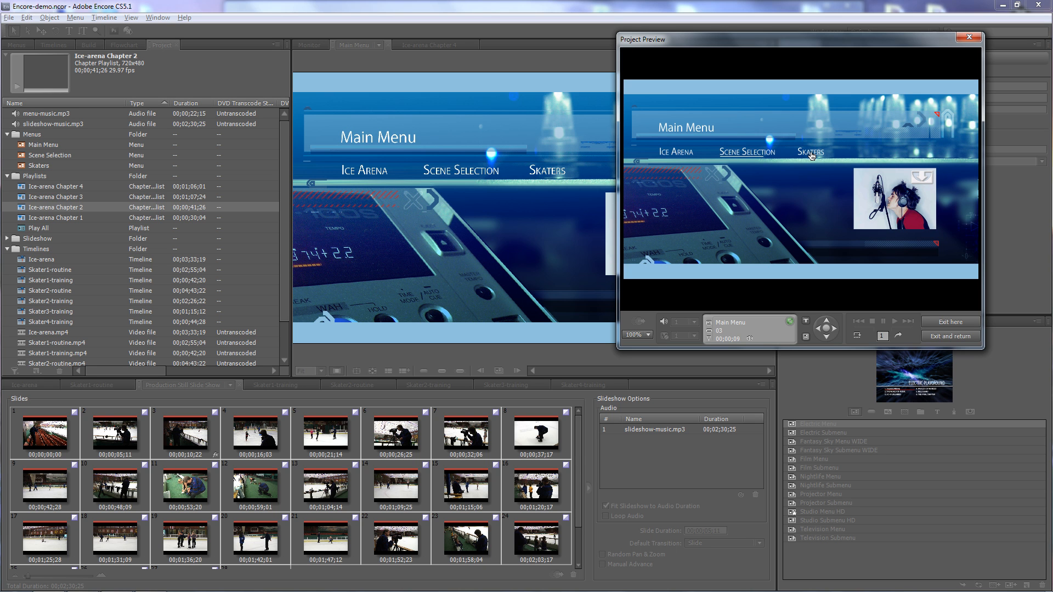
{"action": "left_click", "coordinate": [676, 152]}
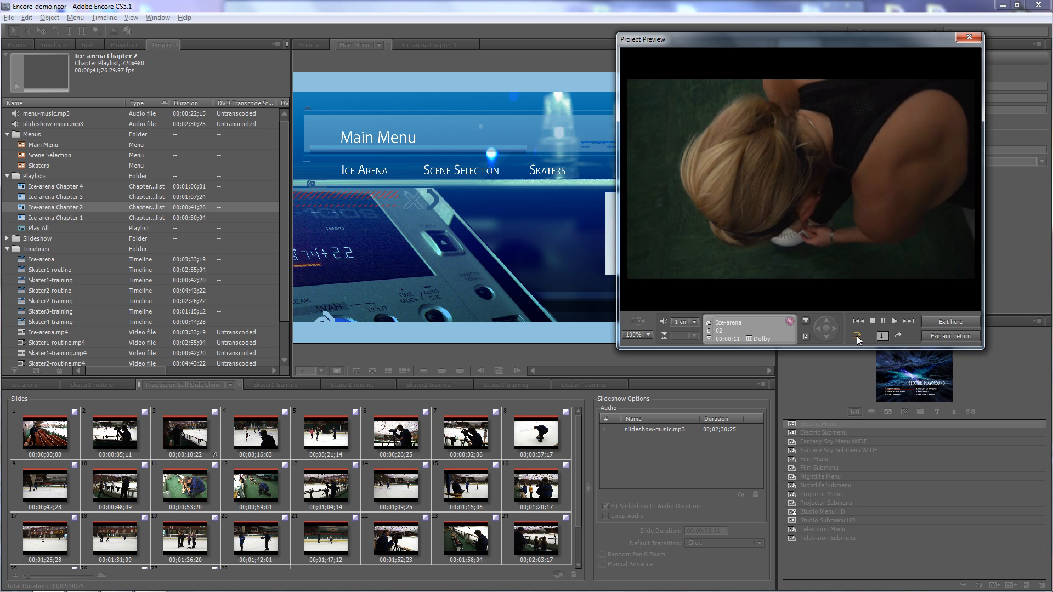
{"action": "left_click", "coordinate": [858, 335]}
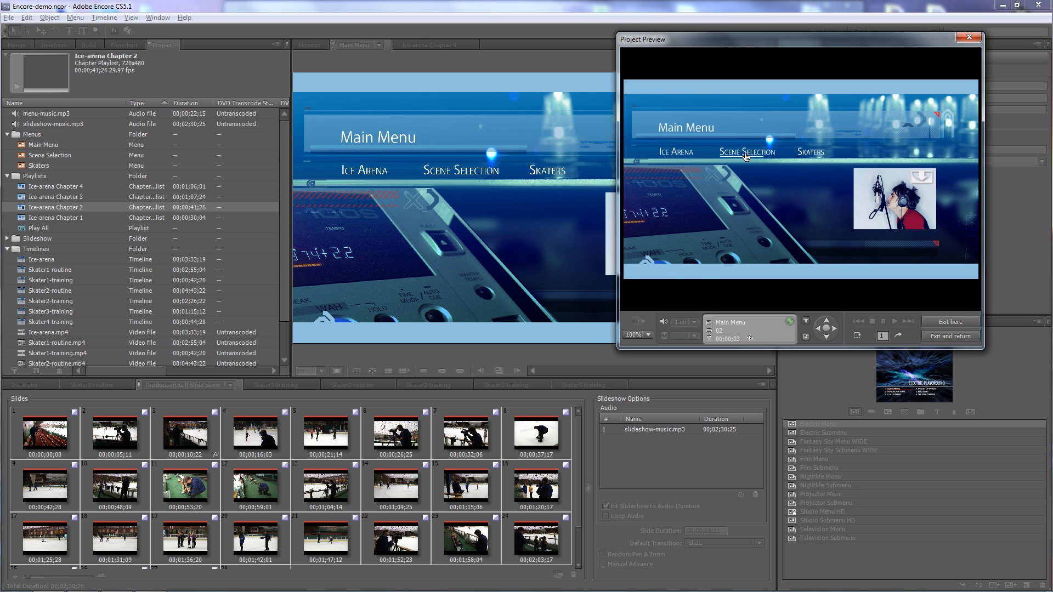
{"action": "left_click", "coordinate": [814, 153]}
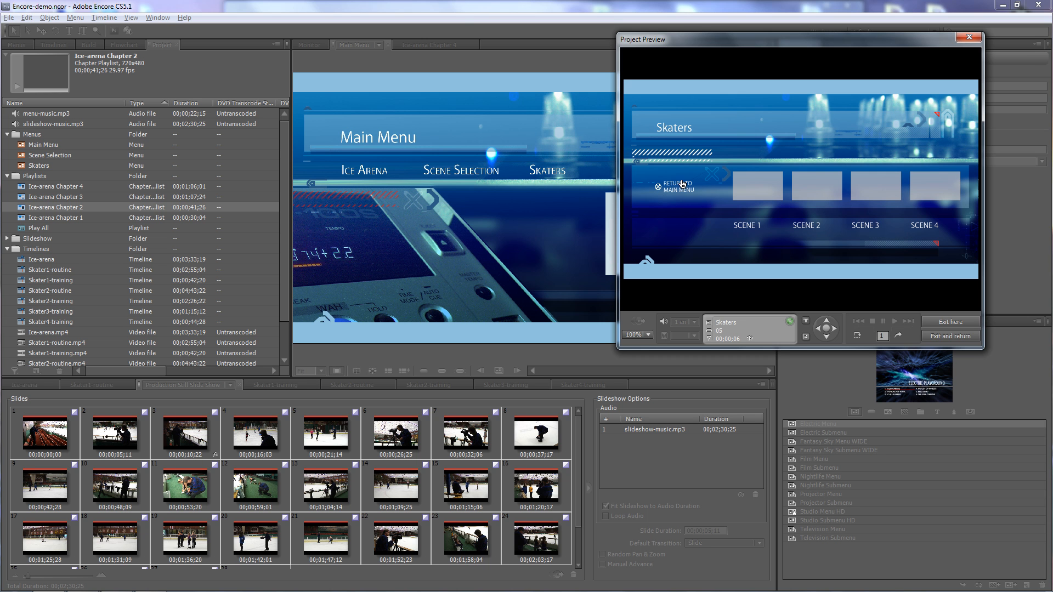
{"action": "left_click", "coordinate": [945, 337]}
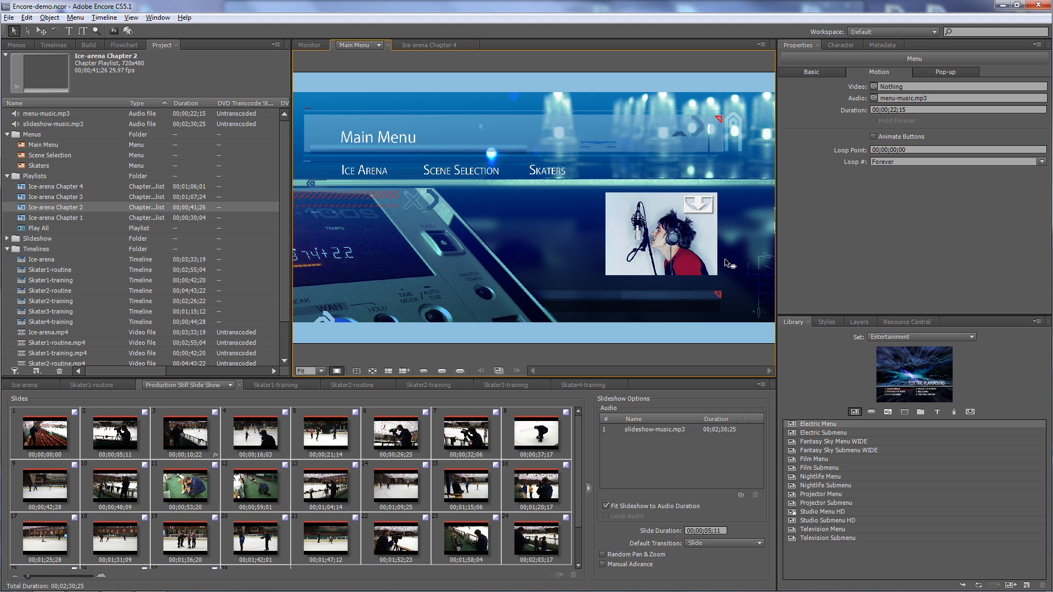
Step: Fill the Main Menu's picture placeholder with 00064.MTS.Still001.jpg from the Slideshow folder, and replace that still with 00060.MTS.Still001.jpg
{"action": "left_click", "coordinate": [8, 239]}
{"action": "left_click", "coordinate": [21, 252]}
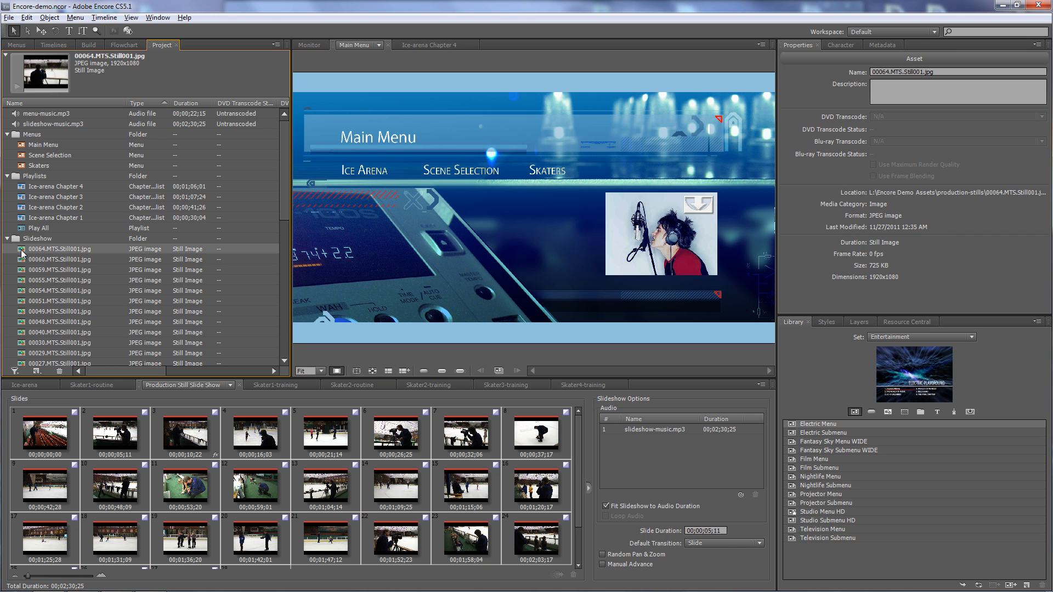
{"action": "left_click_drag", "start_coordinate": [22, 252], "coordinate": [650, 230]}
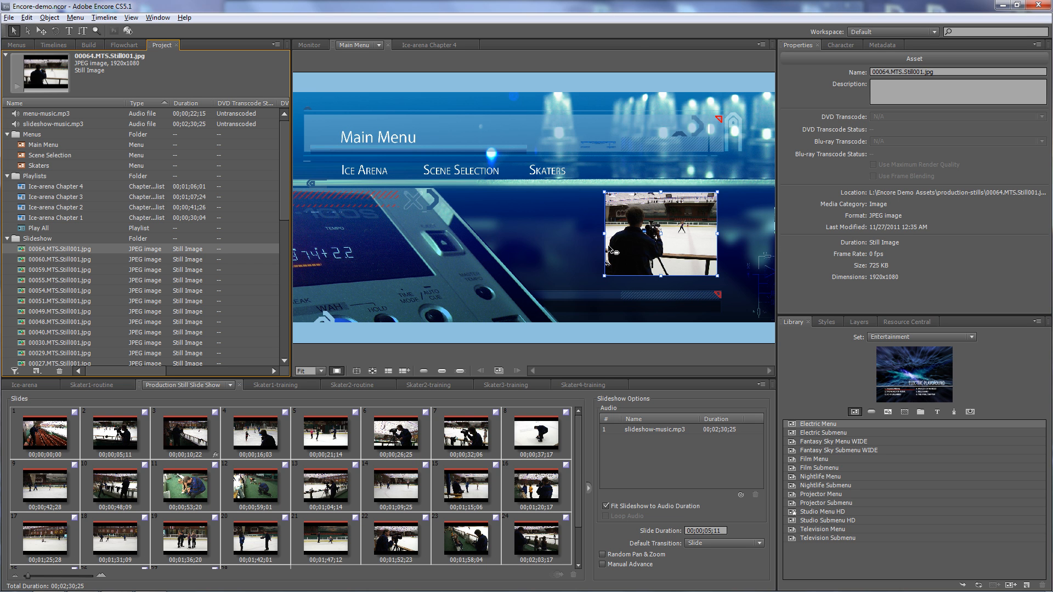
{"action": "left_click_drag", "start_coordinate": [27, 261], "coordinate": [629, 251]}
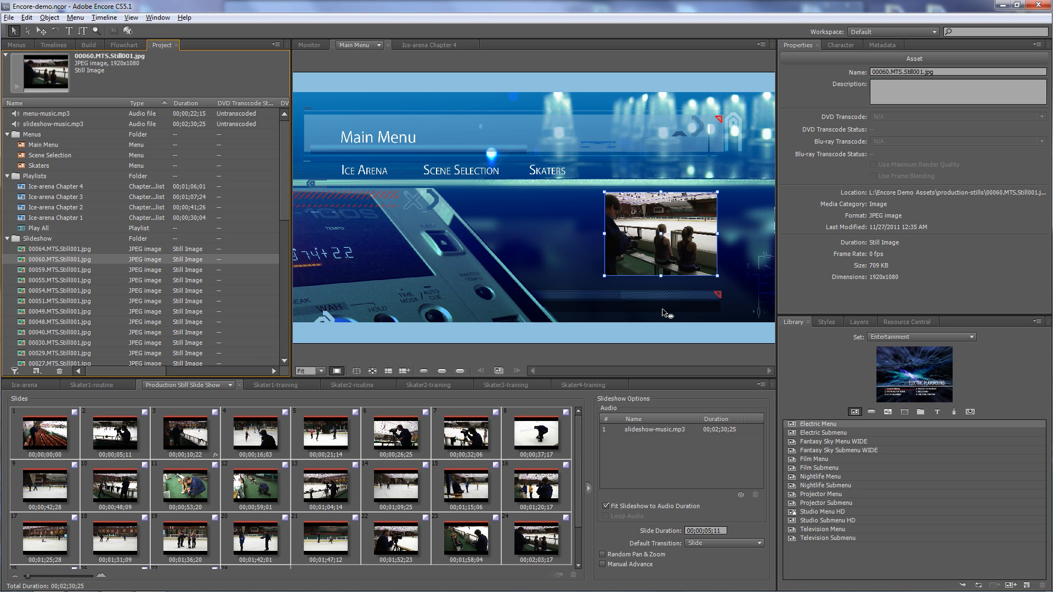
Step: Browse the Entertainment set's replacement layers and place Brushed Mask RL on the Main Menu below the Ice Arena button
{"action": "left_click", "coordinate": [969, 411]}
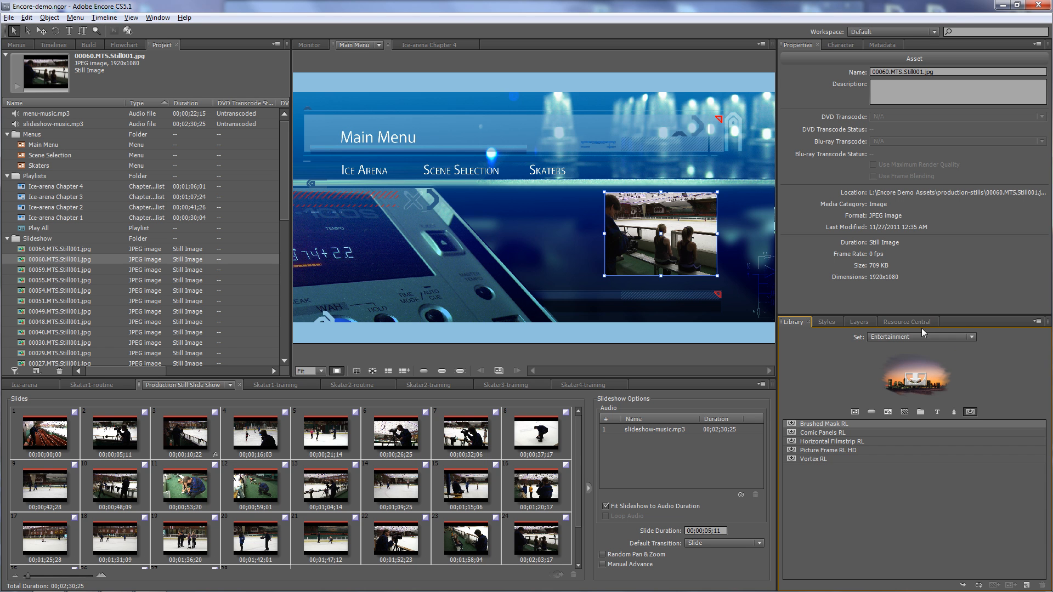
{"action": "left_click", "coordinate": [975, 337]}
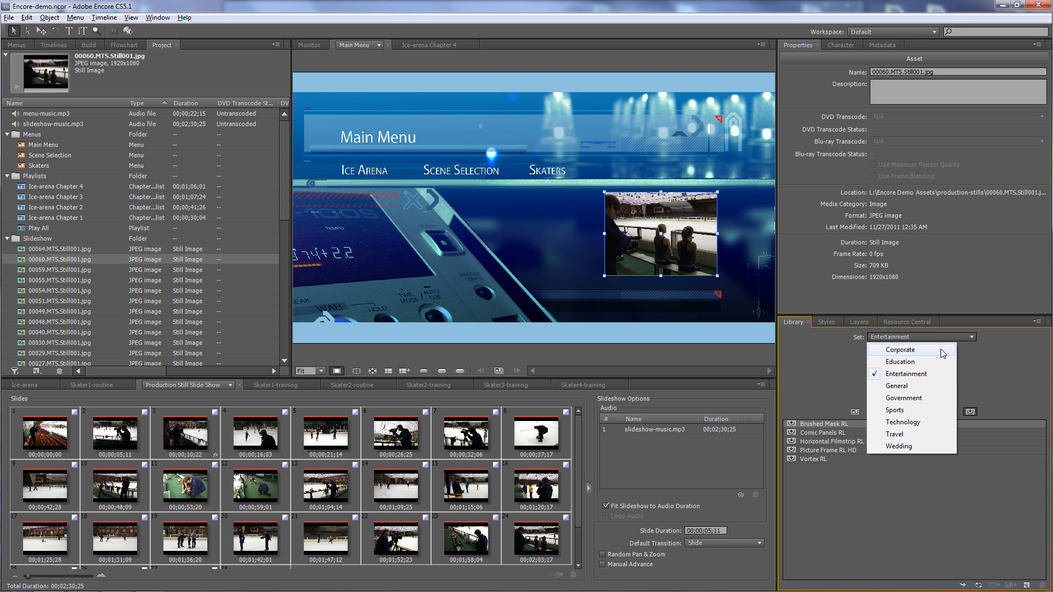
{"action": "left_click", "coordinate": [995, 343]}
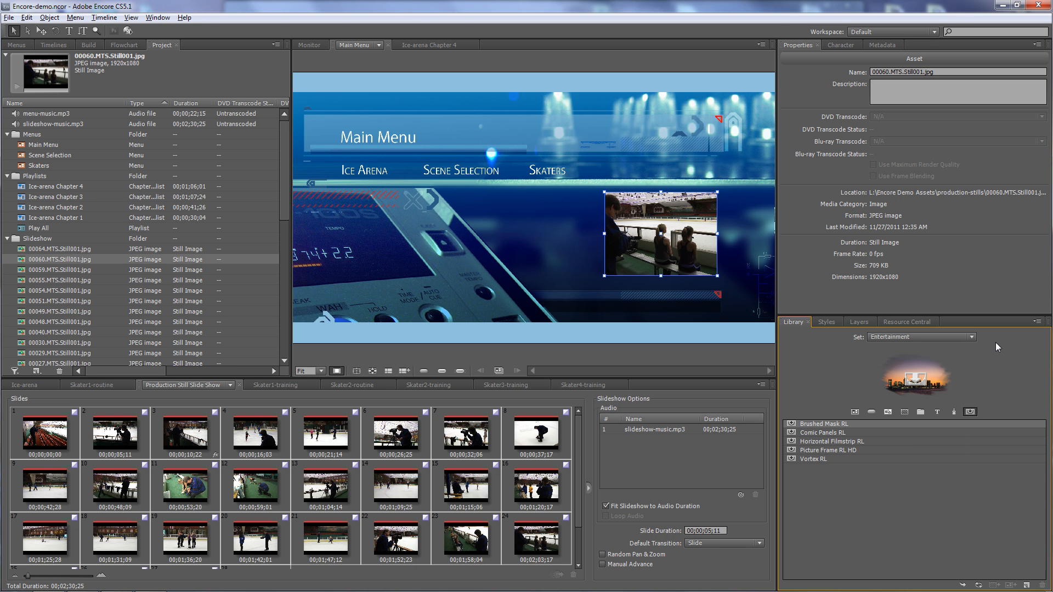
{"action": "left_click", "coordinate": [797, 433]}
{"action": "left_click", "coordinate": [795, 442]}
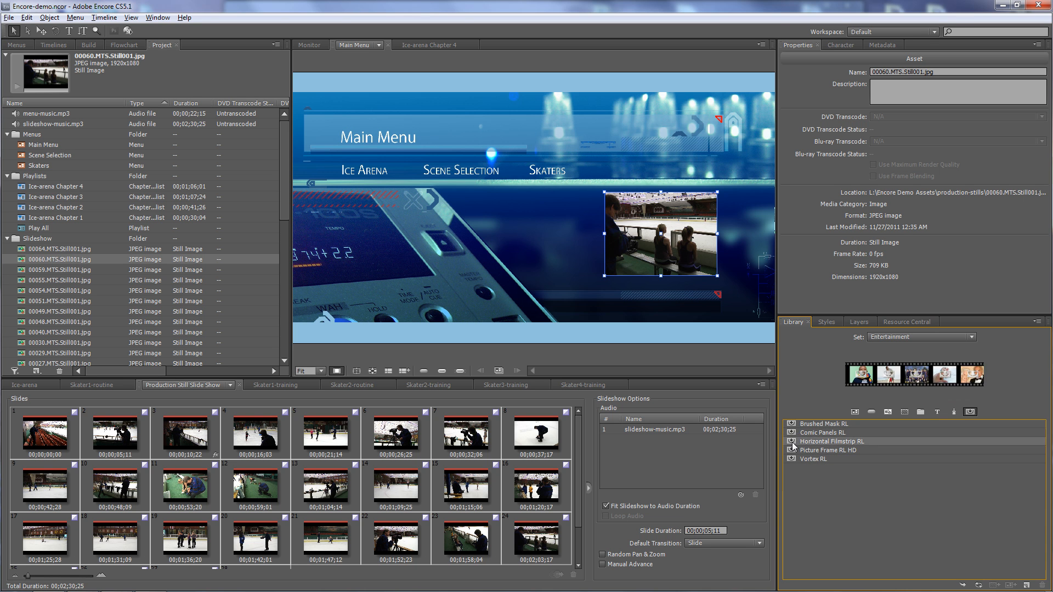
{"action": "left_click", "coordinate": [792, 451]}
{"action": "left_click", "coordinate": [793, 460]}
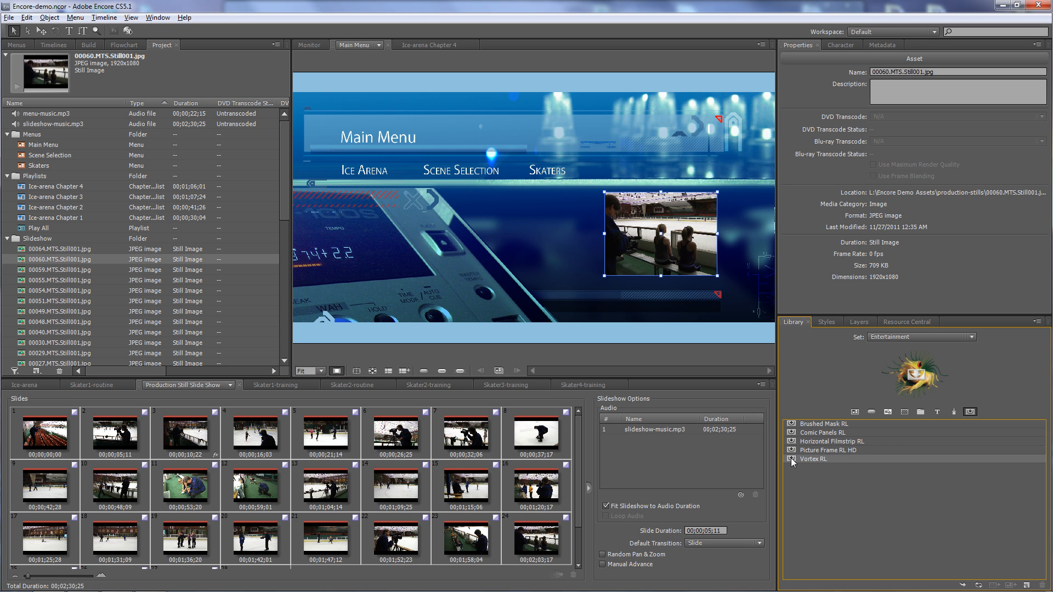
{"action": "left_click", "coordinate": [795, 425]}
{"action": "mouse_move", "coordinate": [795, 426]}
{"action": "left_mouse_down"}
{"action": "mouse_move", "coordinate": [416, 229]}
{"action": "mouse_move", "coordinate": [401, 234]}
{"action": "left_mouse_up"}
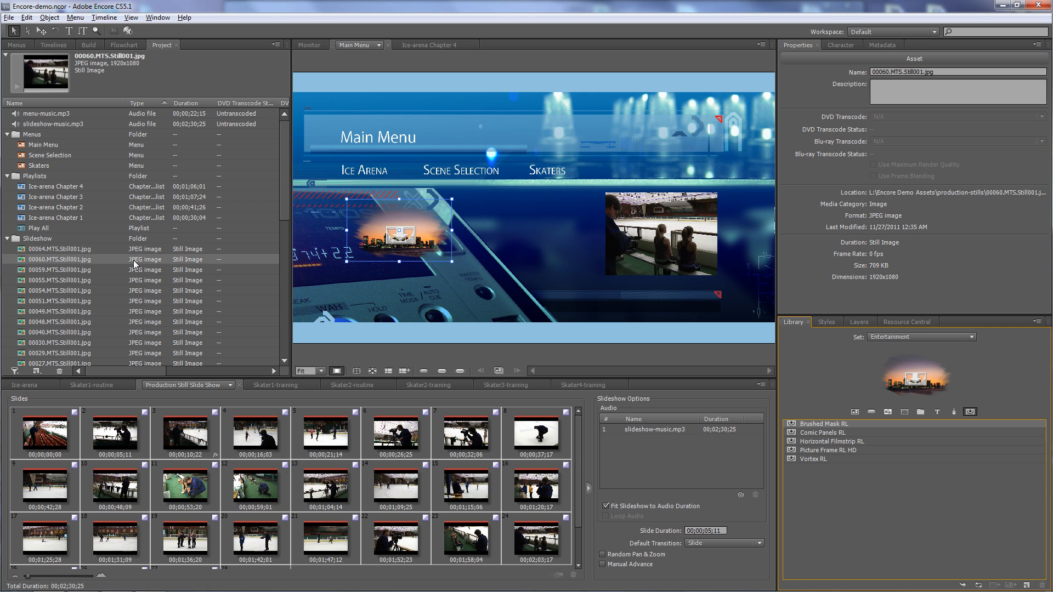
Step: Fill the Brushed Mask RL layer on the Main Menu with 00059.MTS.Still001.jpg and enlarge it slightly
{"action": "left_click_drag", "start_coordinate": [20, 269], "coordinate": [425, 236]}
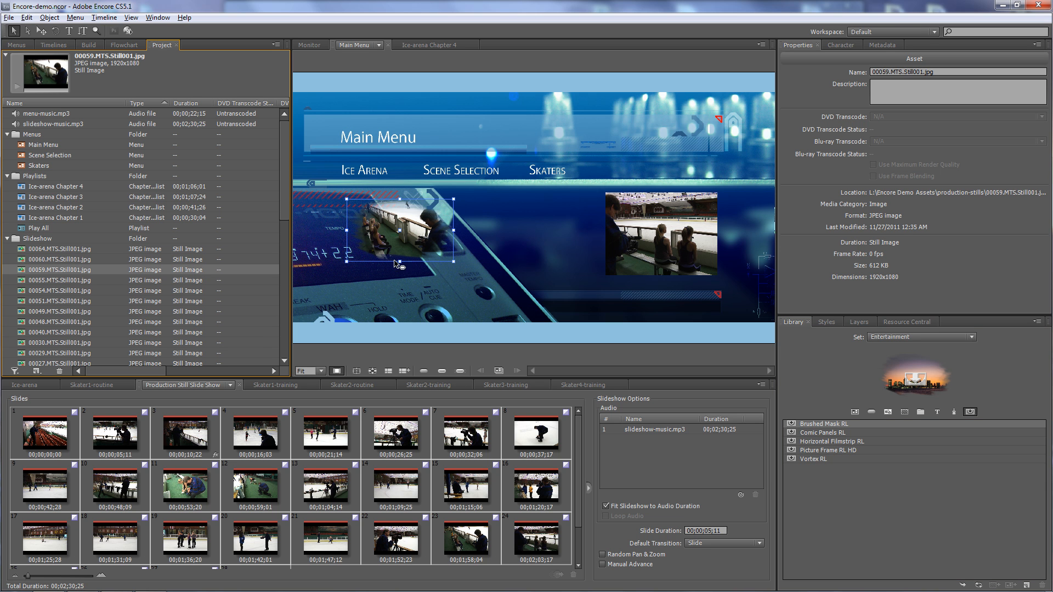
{"action": "left_click_drag", "start_coordinate": [400, 261], "coordinate": [399, 273]}
{"action": "mouse_move", "coordinate": [453, 241]}
{"action": "left_mouse_down"}
{"action": "mouse_move", "coordinate": [464, 243]}
{"action": "mouse_move", "coordinate": [455, 241]}
{"action": "left_mouse_up"}
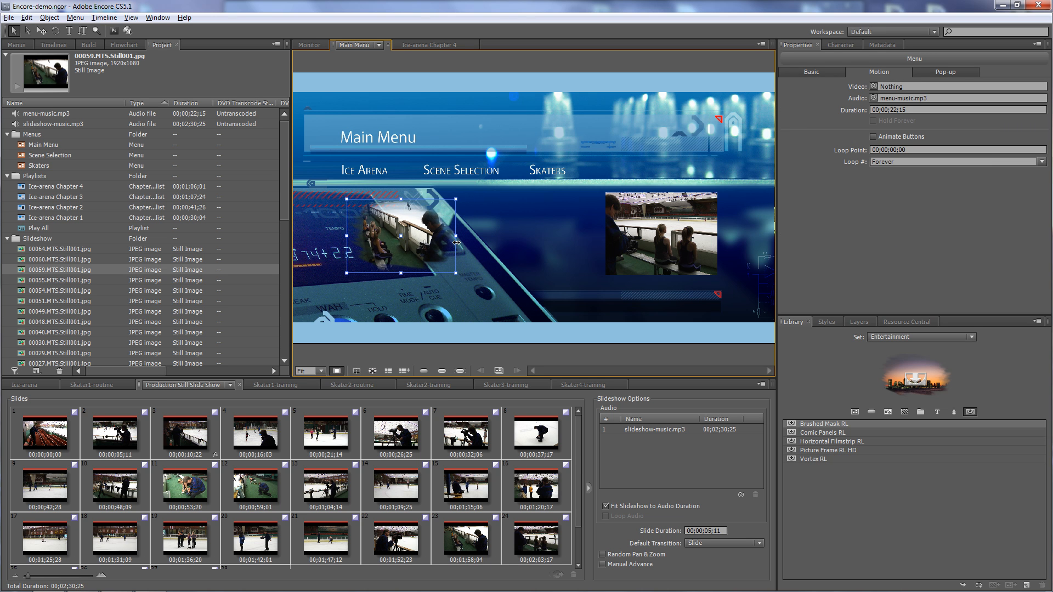
{"action": "left_click_drag", "start_coordinate": [401, 272], "coordinate": [403, 274]}
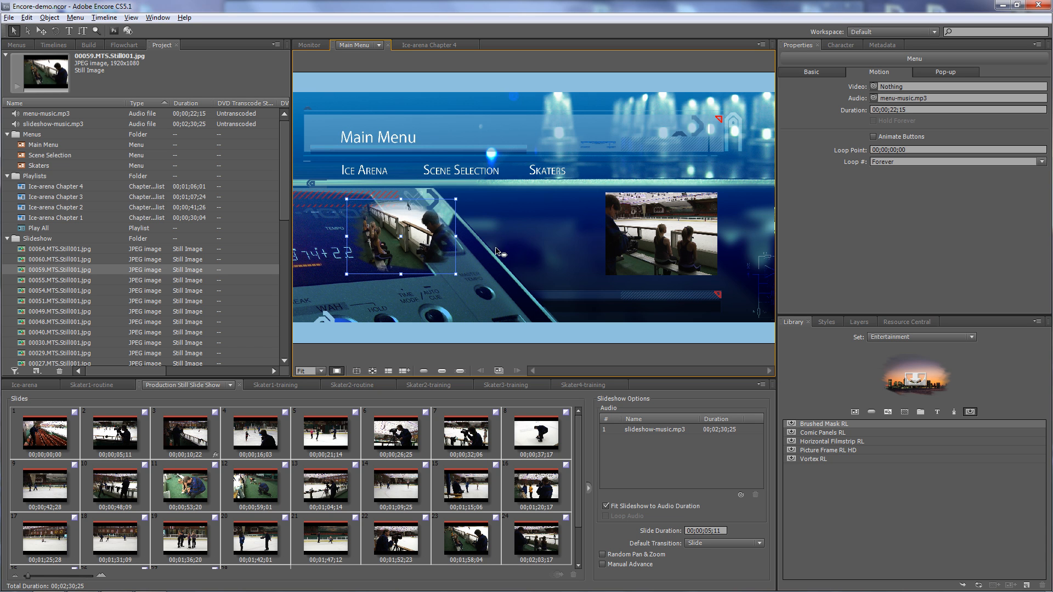
Step: Undo the resizing, the still replacement and the placement of the Brushed Mask RL layer on the Main Menu
{"action": "key", "text": "ctrl+z"}
{"action": "key", "text": "ctrl+z"}
{"action": "key", "text": "ctrl+z"}
{"action": "key", "text": "ctrl+z"}
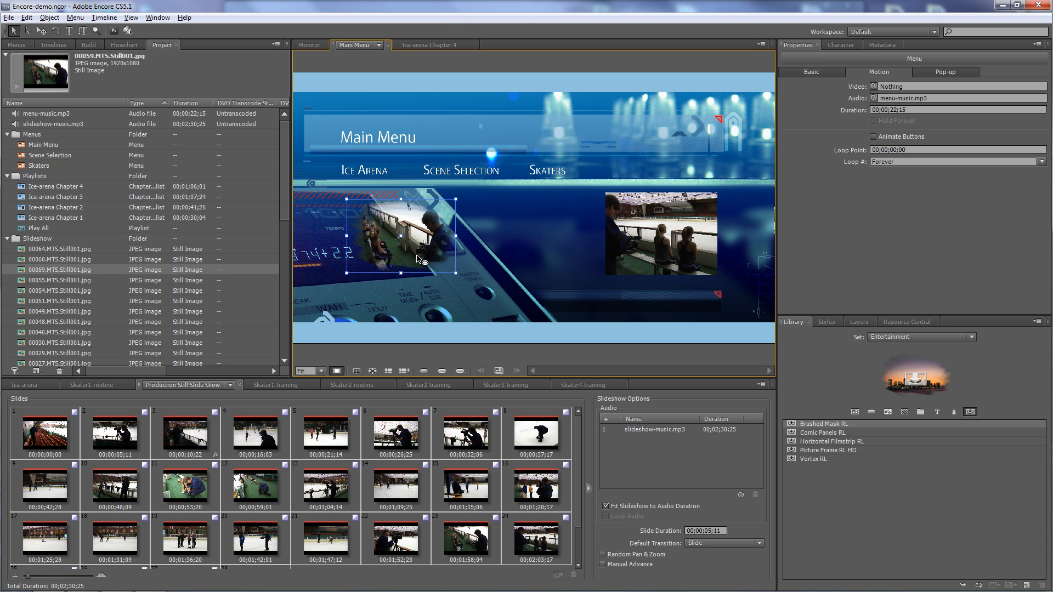
{"action": "key", "text": "ctrl+z"}
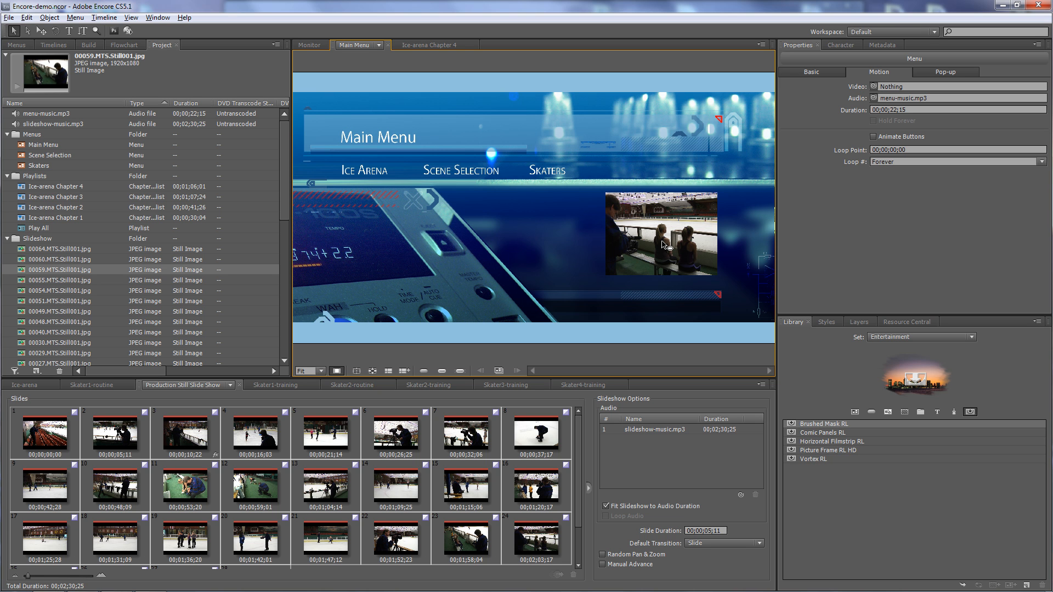
Step: Open the Scene Selection menu and set the SCENE 3 button's link to Not Set
{"action": "left_click", "coordinate": [378, 45]}
{"action": "left_click", "coordinate": [377, 99]}
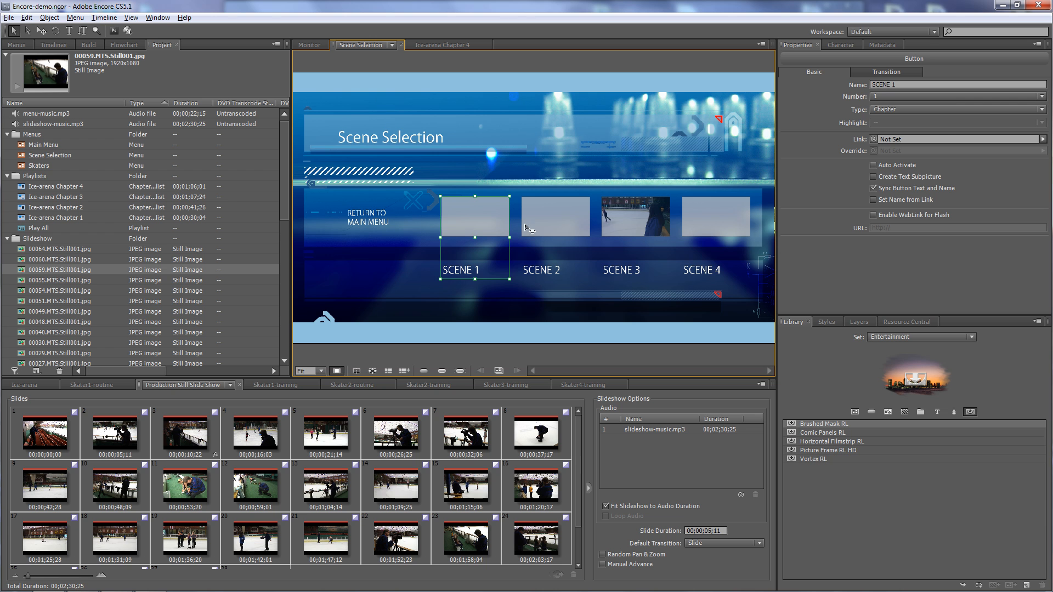
{"action": "left_click", "coordinate": [648, 224]}
{"action": "left_click", "coordinate": [1043, 140]}
{"action": "left_click", "coordinate": [955, 185]}
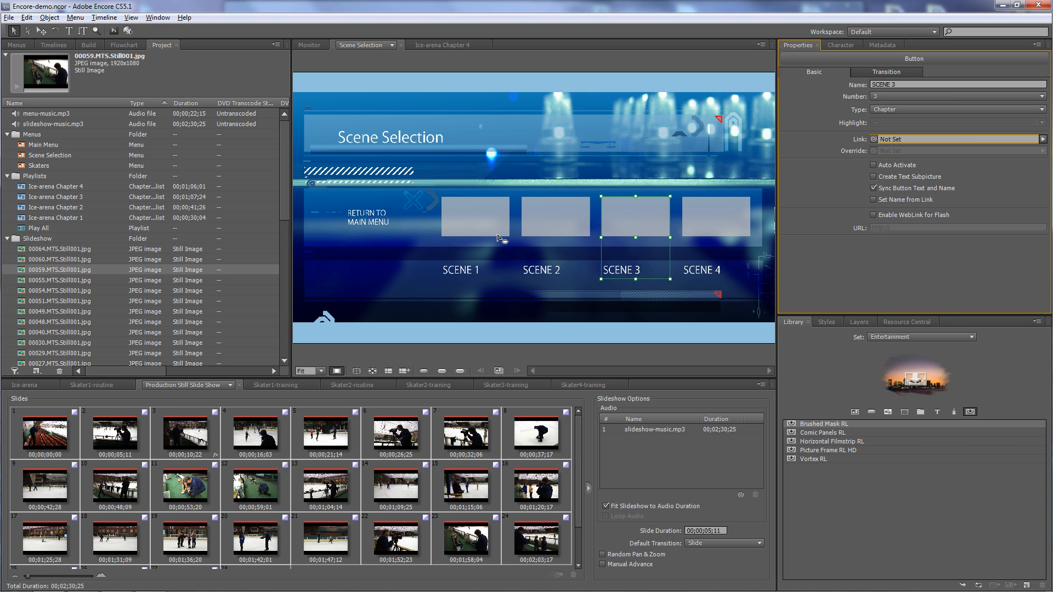
Step: Try to link the SCENE 1 button to the Opening chapter marker on the Ice-arena timeline
{"action": "left_click", "coordinate": [469, 225]}
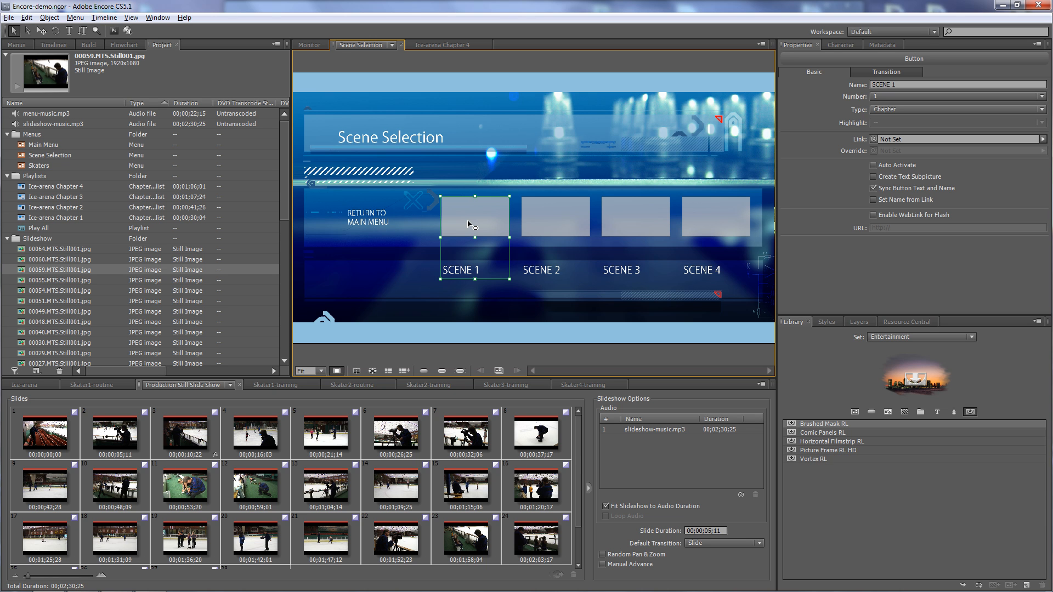
{"action": "left_click", "coordinate": [45, 386]}
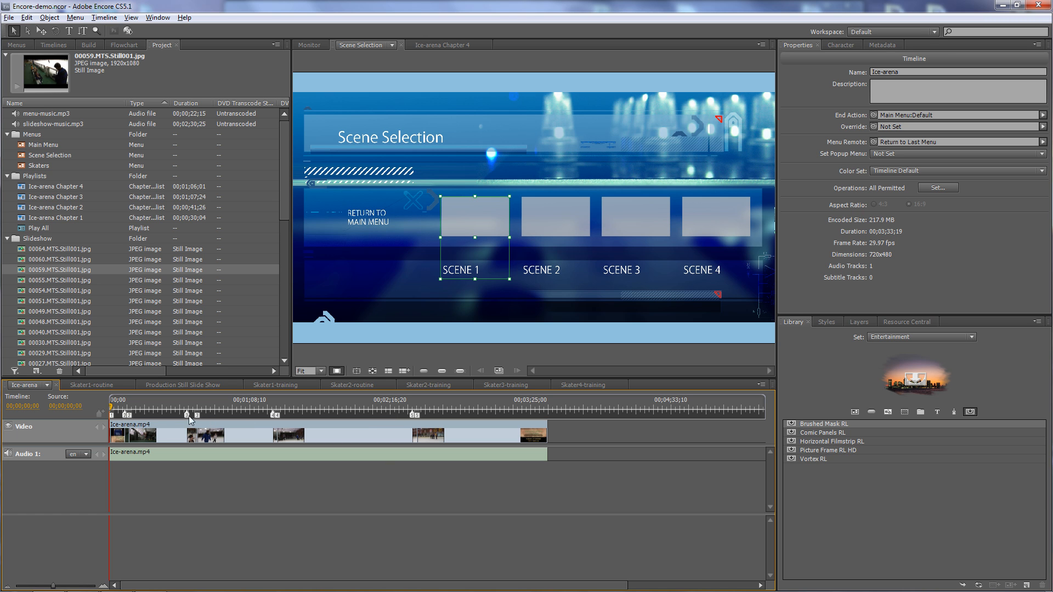
{"action": "left_click", "coordinate": [126, 416]}
{"action": "left_click_drag", "start_coordinate": [126, 416], "coordinate": [475, 218]}
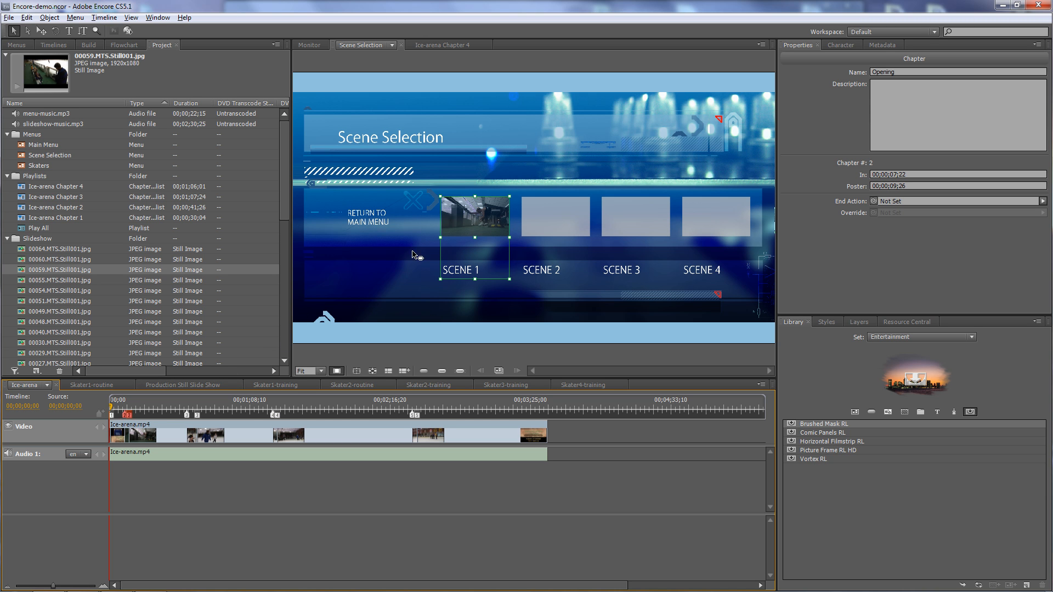
{"action": "left_click_drag", "start_coordinate": [126, 417], "coordinate": [186, 416]}
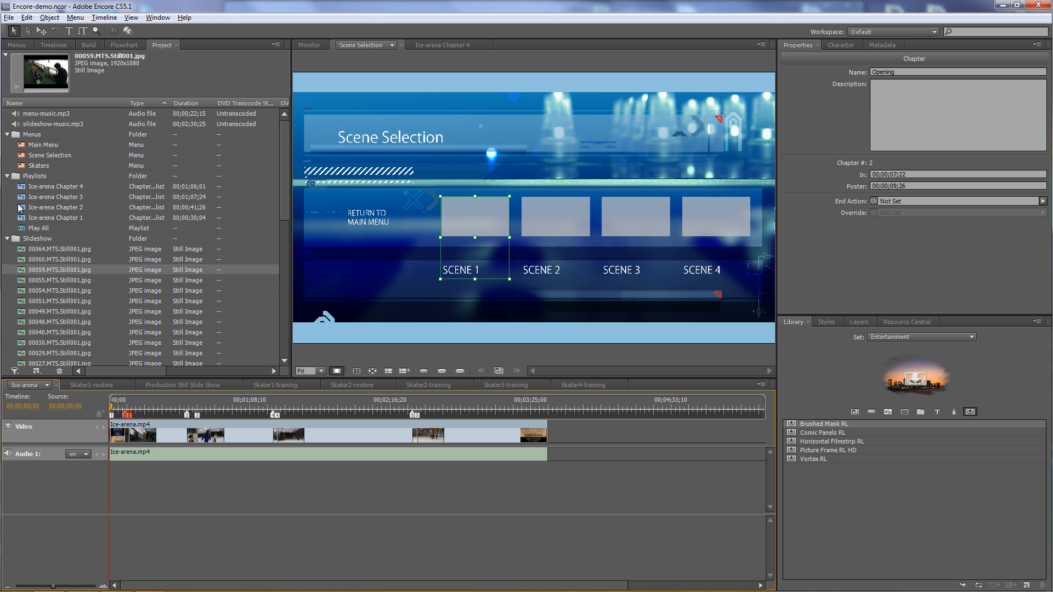
Step: Enable Set Name from Link for all four scene buttons in the Scene Selection menu
{"action": "left_click_drag", "start_coordinate": [410, 194], "coordinate": [734, 294]}
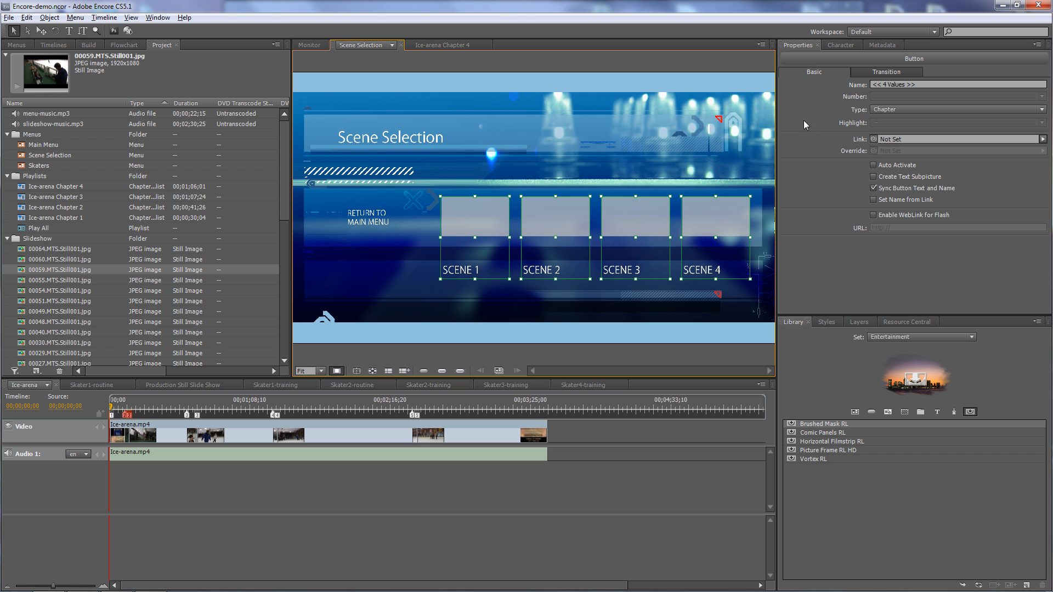
{"action": "left_click", "coordinate": [873, 200]}
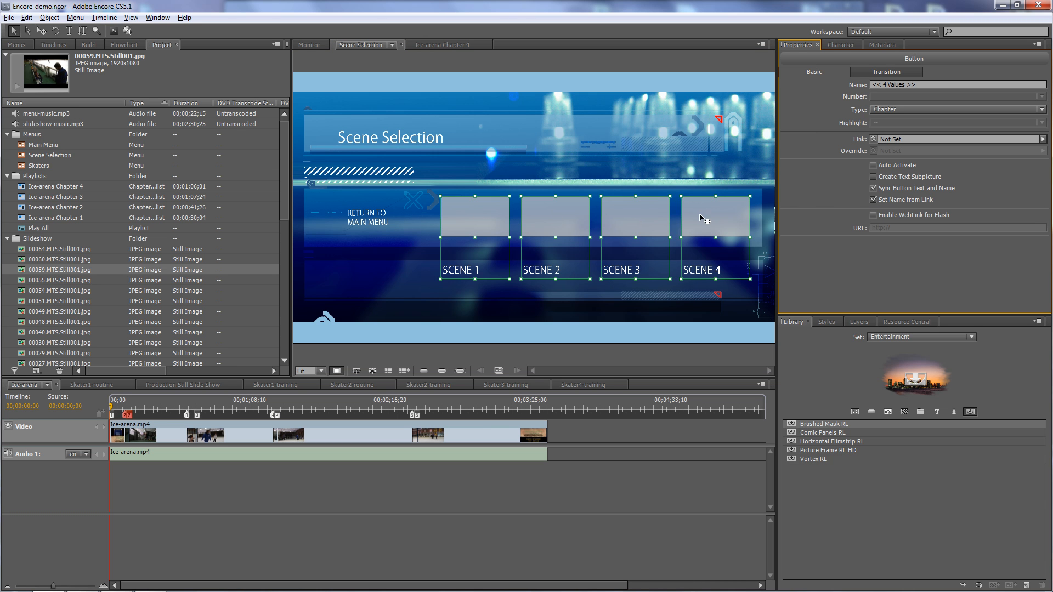
{"action": "left_click", "coordinate": [396, 265]}
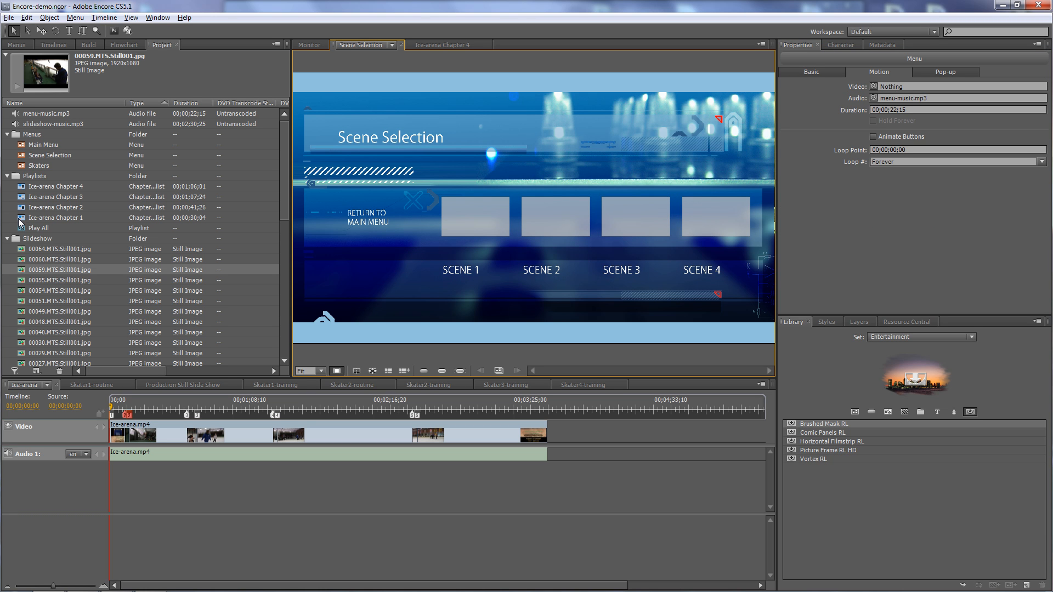
Step: Link the SCENE 1 to SCENE 4 buttons, in order, to the chapter playlists Ice-arena Chapter 1 to Ice-arena Chapter 4
{"action": "left_click", "coordinate": [18, 219]}
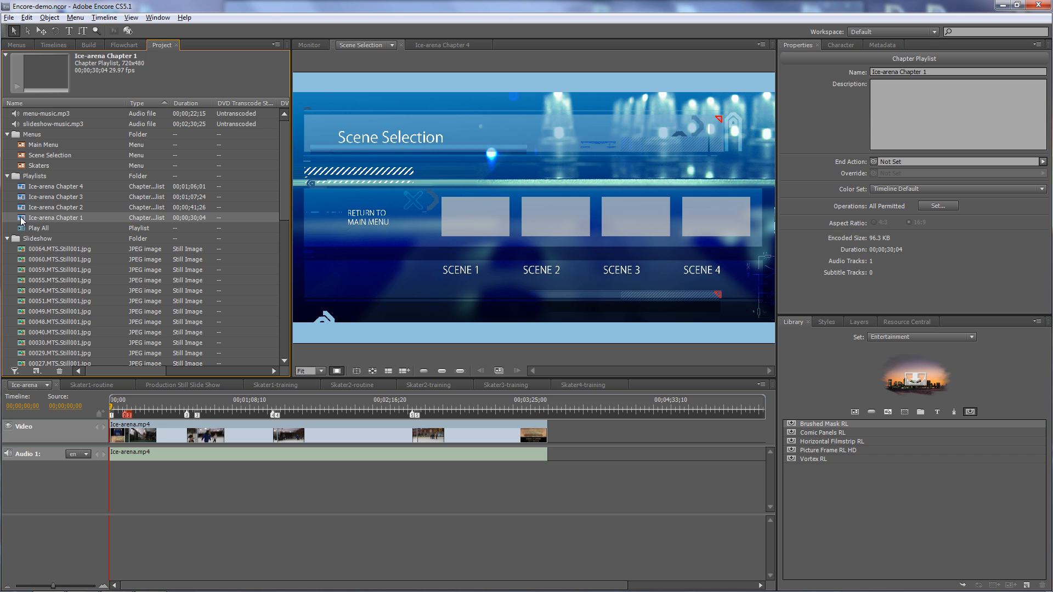
{"action": "left_click_drag", "start_coordinate": [21, 220], "coordinate": [474, 225]}
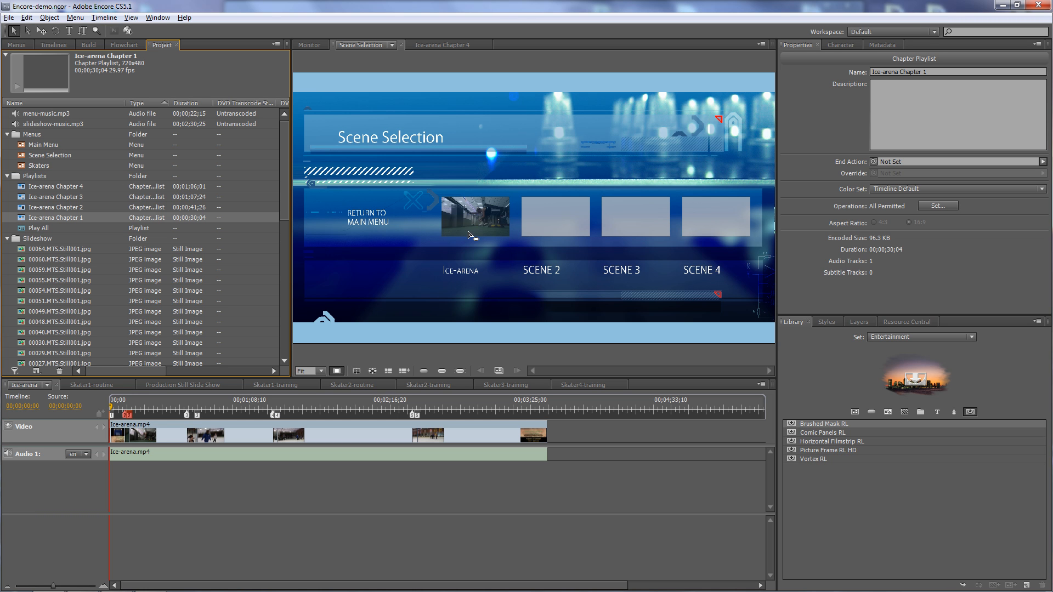
{"action": "left_click_drag", "start_coordinate": [25, 208], "coordinate": [553, 218]}
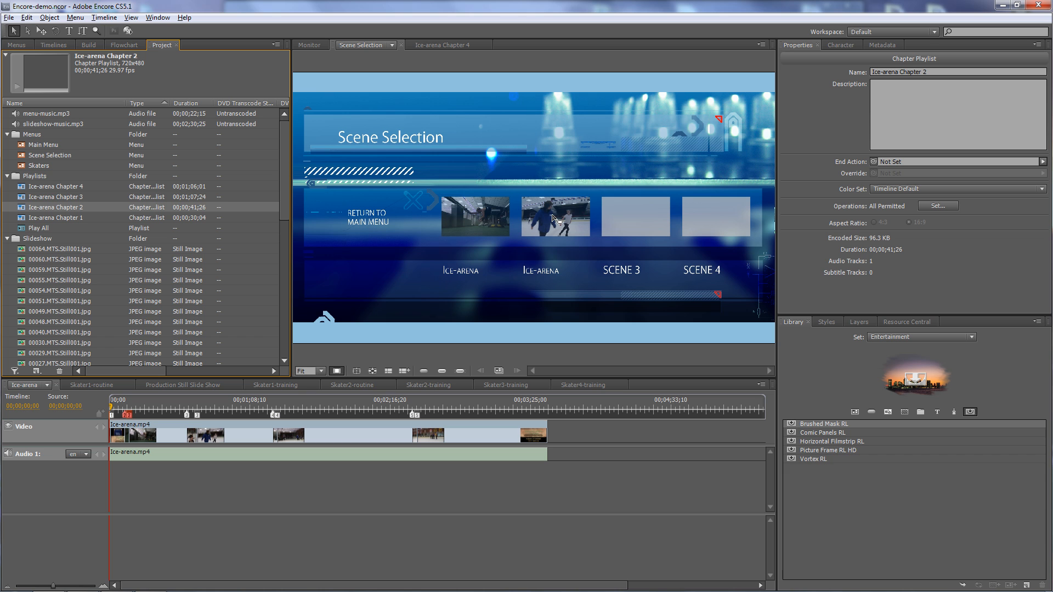
{"action": "left_click_drag", "start_coordinate": [31, 198], "coordinate": [626, 228]}
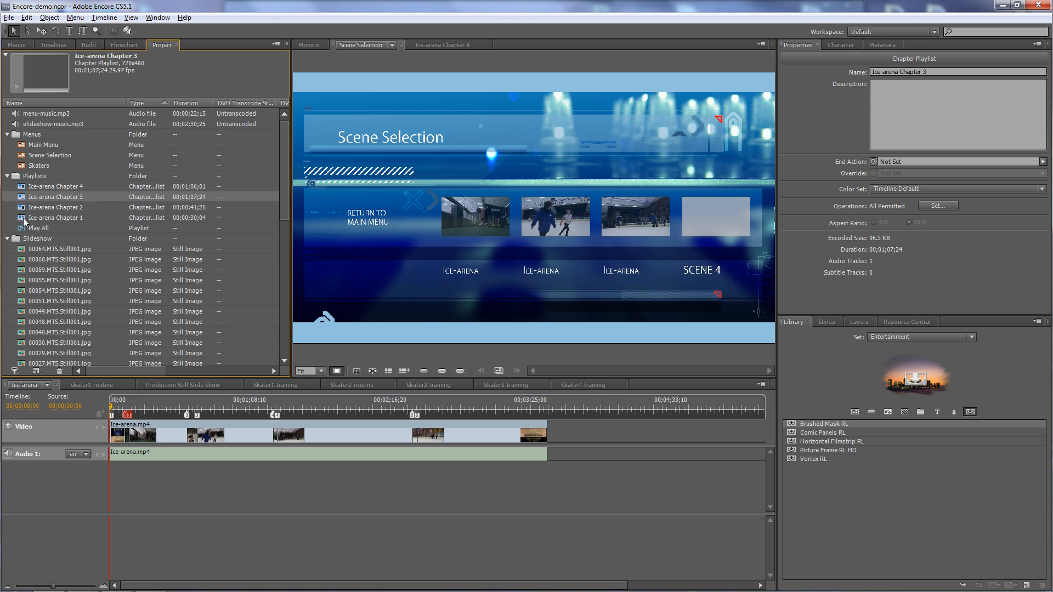
{"action": "left_click", "coordinate": [126, 416]}
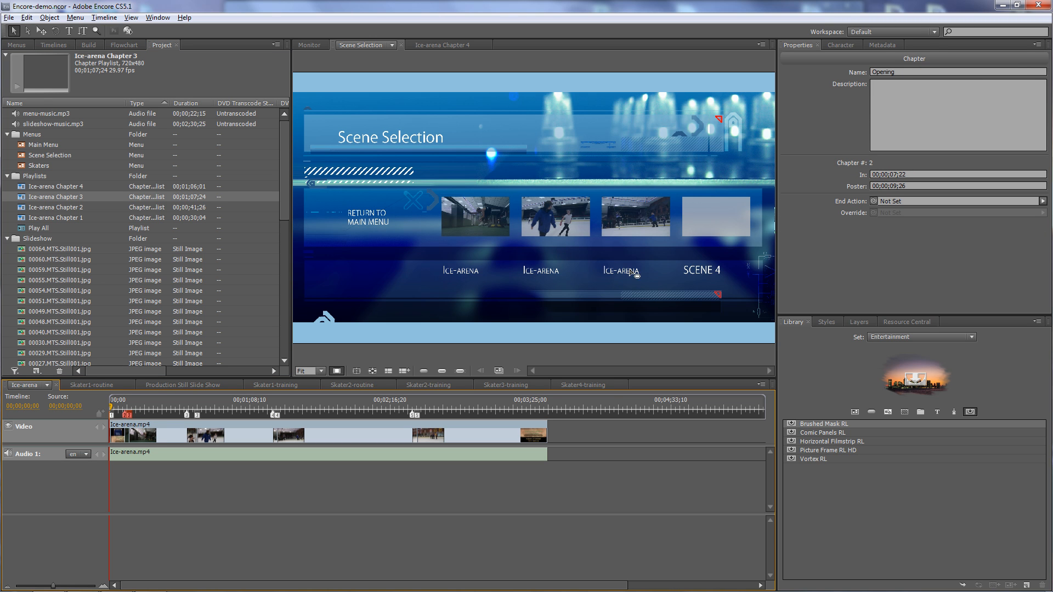
{"action": "left_click_drag", "start_coordinate": [26, 191], "coordinate": [702, 211]}
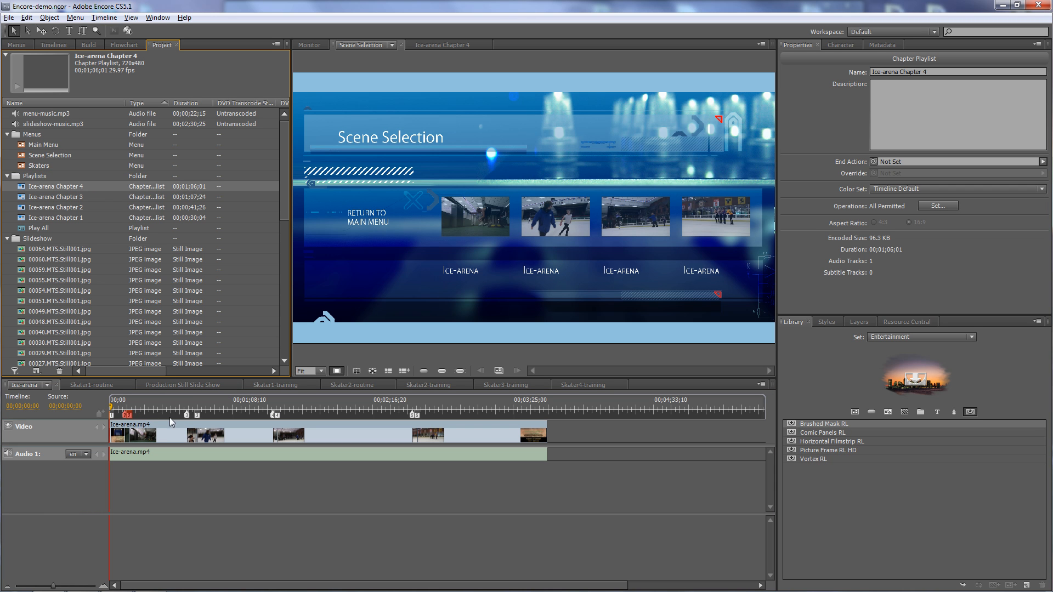
Step: Link the second scene button to the timeline's Coach chapter marker, and relink it to the Ice-arena Chapter 2 playlist
{"action": "left_click", "coordinate": [186, 416]}
{"action": "mouse_move", "coordinate": [187, 417]}
{"action": "left_mouse_down"}
{"action": "mouse_move", "coordinate": [426, 299]}
{"action": "mouse_move", "coordinate": [554, 219]}
{"action": "left_mouse_up"}
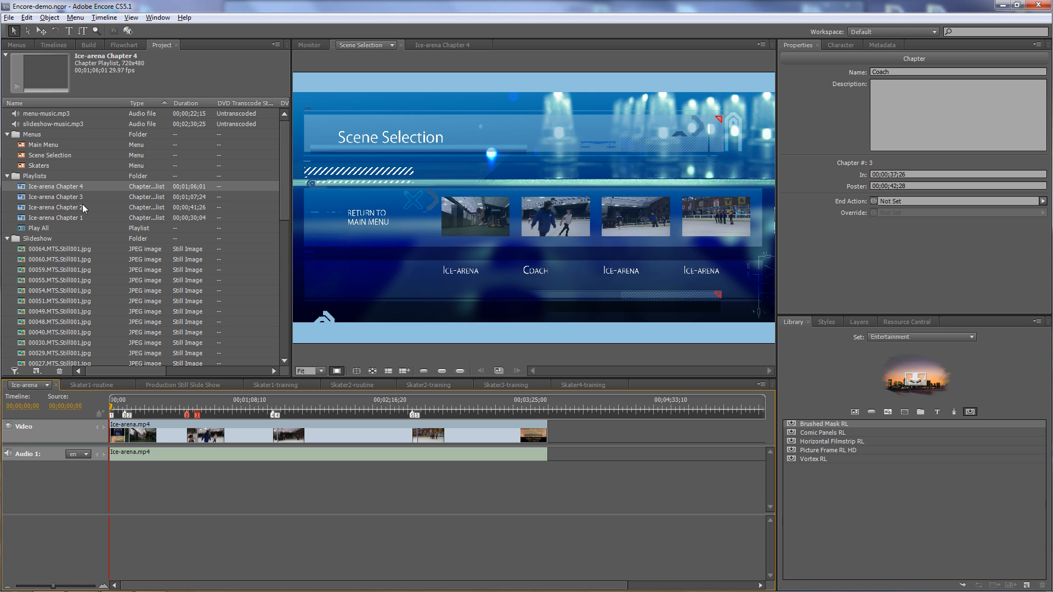
{"action": "left_click", "coordinate": [47, 209]}
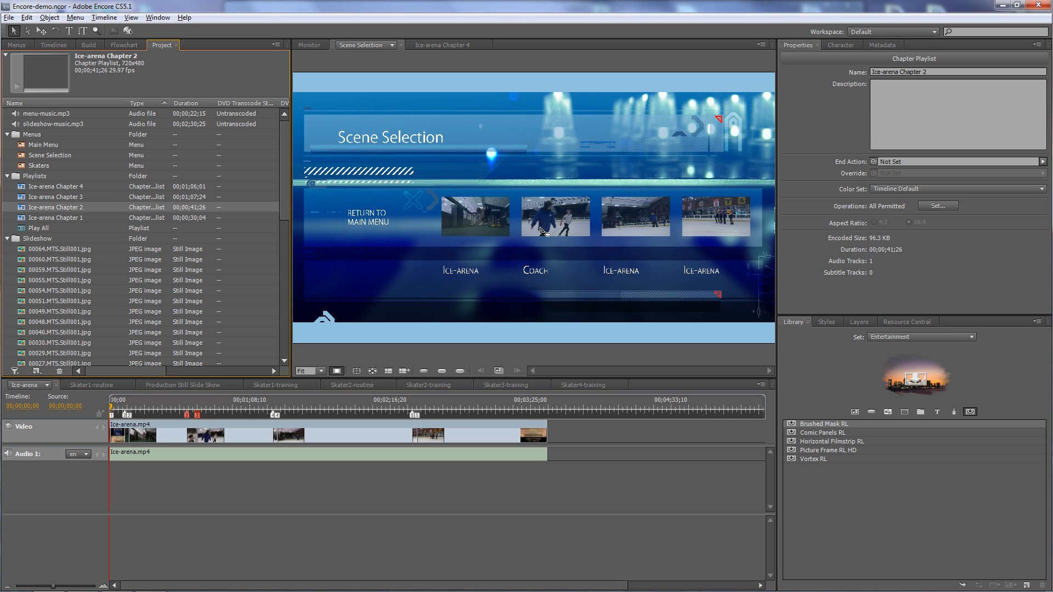
{"action": "left_click_drag", "start_coordinate": [34, 213], "coordinate": [570, 227]}
Step: Rename the four scene buttons, in order, to Opening, Coach, Harness and Fun and Games
{"action": "left_click", "coordinate": [469, 225]}
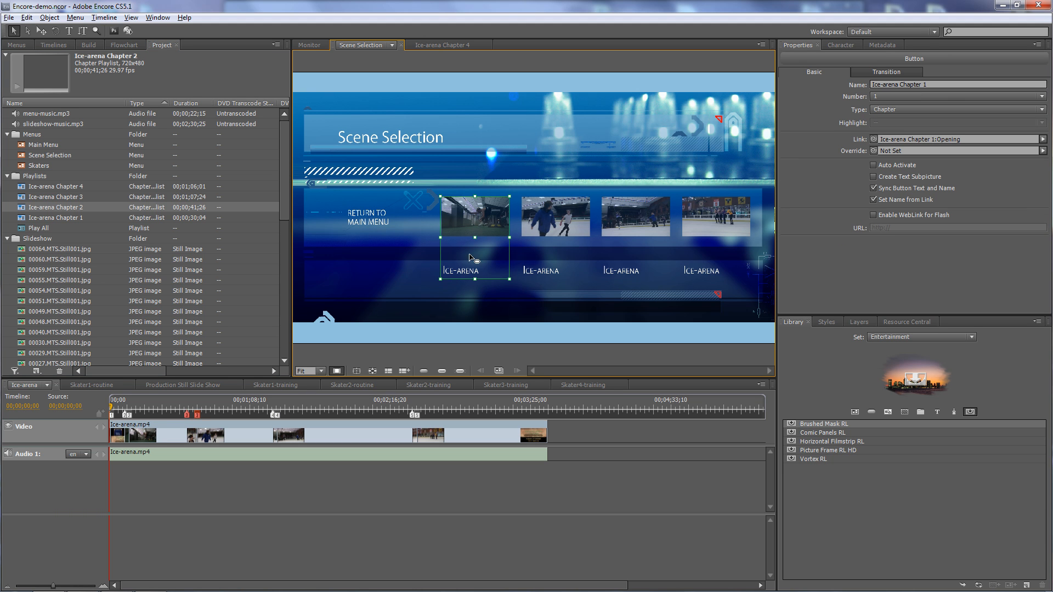
{"action": "left_click", "coordinate": [70, 30]}
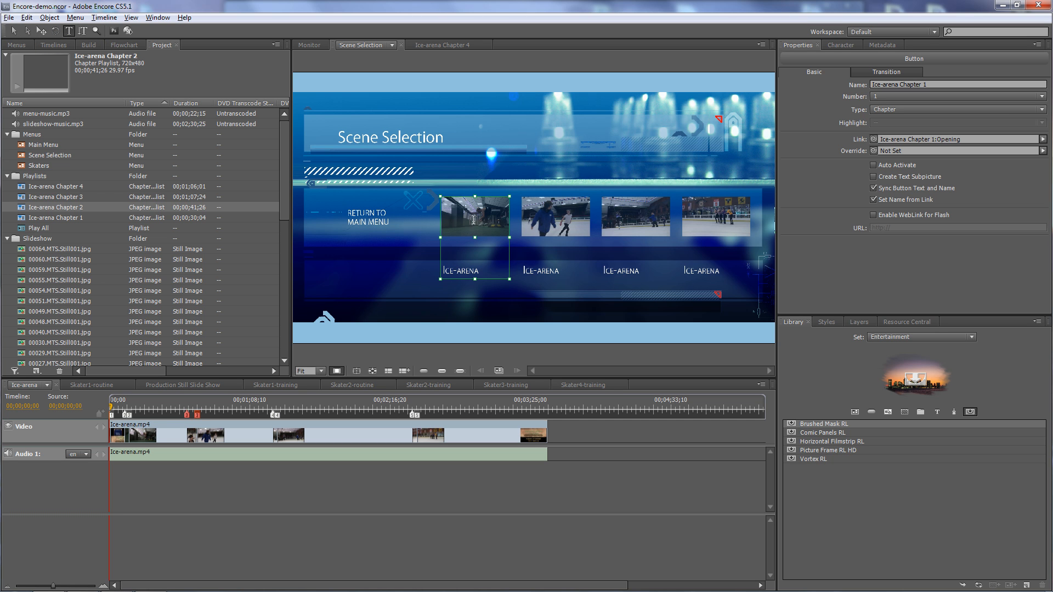
{"action": "left_click", "coordinate": [13, 31]}
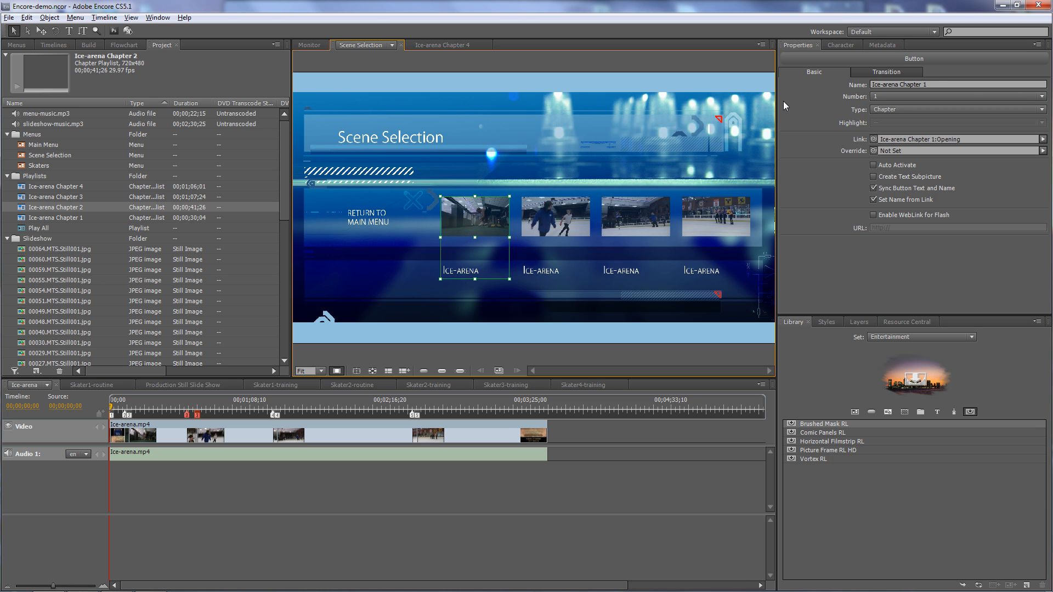
{"action": "left_click", "coordinate": [932, 85]}
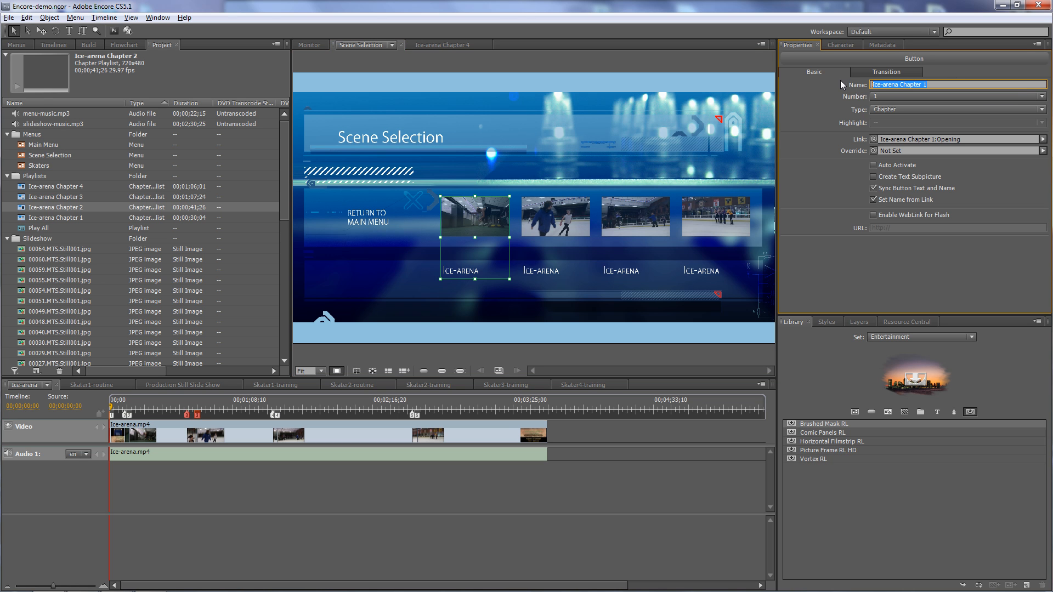
{"action": "type", "text": "OPen"}
{"action": "left_click", "coordinate": [548, 226]}
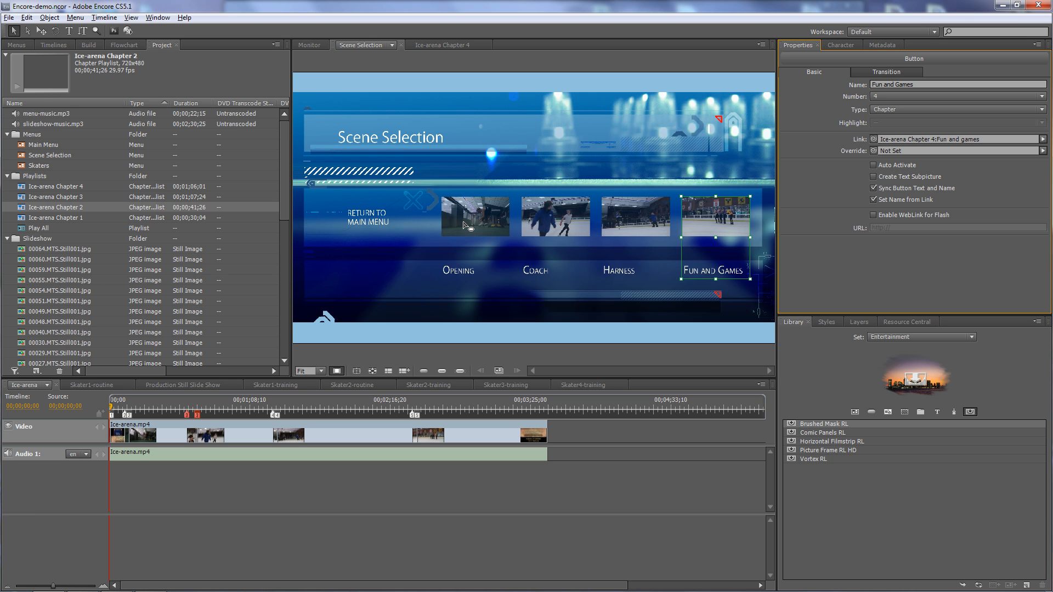
Step: Link the RETURN TO MAIN MENU button in the Scene Selection menu to the Main Menu
{"action": "left_click", "coordinate": [356, 218]}
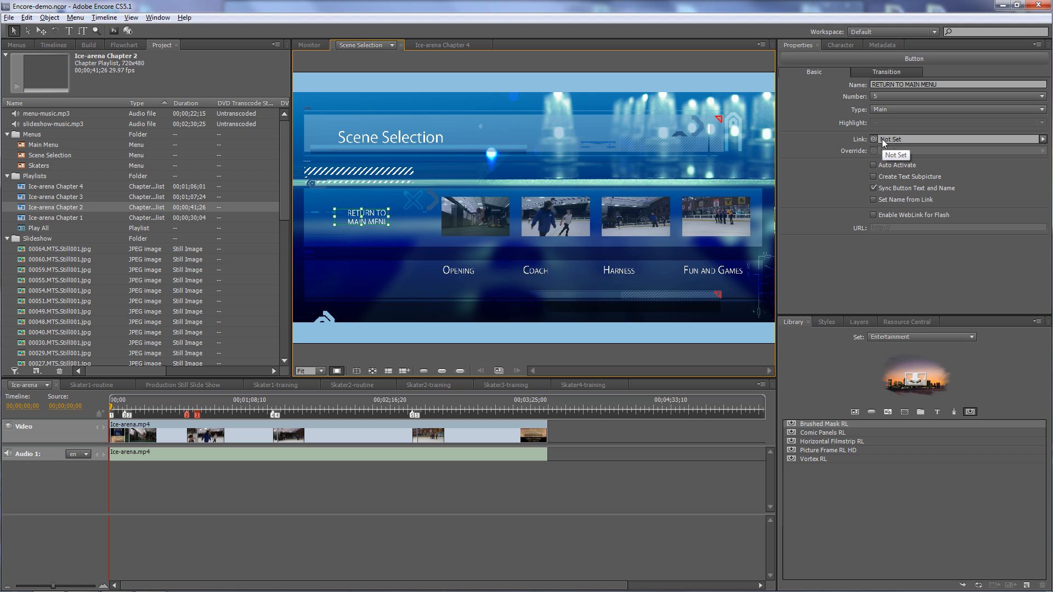
{"action": "left_click", "coordinate": [23, 147]}
{"action": "left_click_drag", "start_coordinate": [21, 146], "coordinate": [354, 218]}
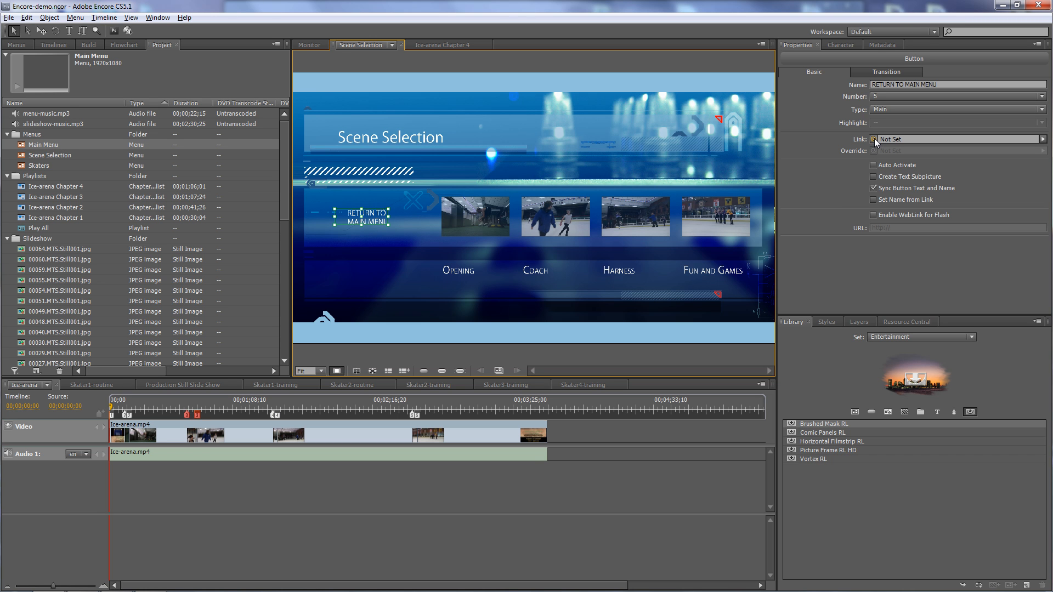
{"action": "left_click_drag", "start_coordinate": [874, 141], "coordinate": [40, 149]}
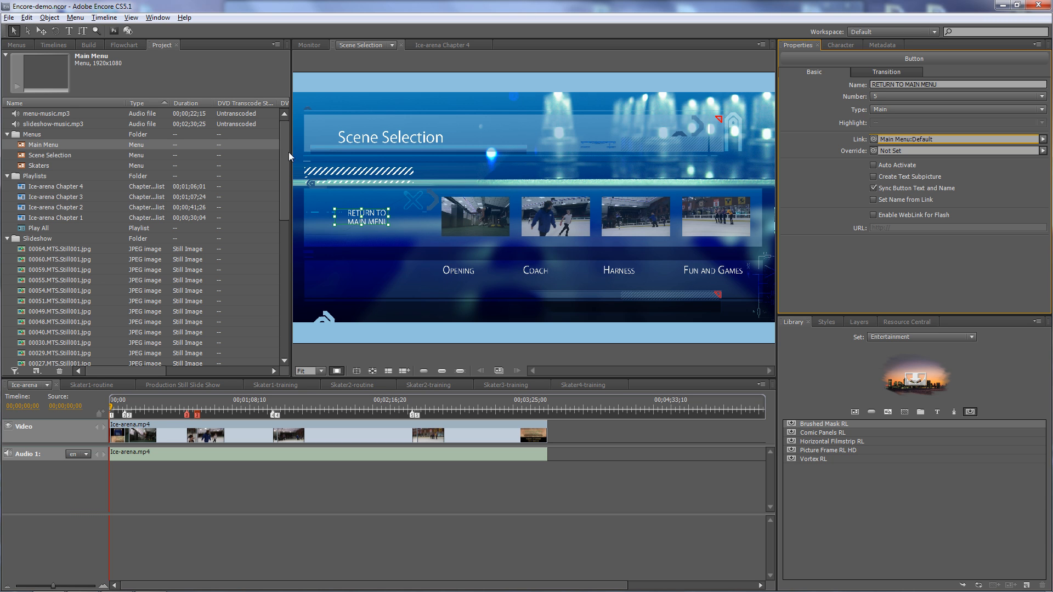
Step: Set the end actions of Ice-arena Chapter 1 to 4 to the Scene Selection buttons Coach, Harness, Fun and Games, and RETURN TO MAIN MENU respectively
{"action": "left_click", "coordinate": [24, 217]}
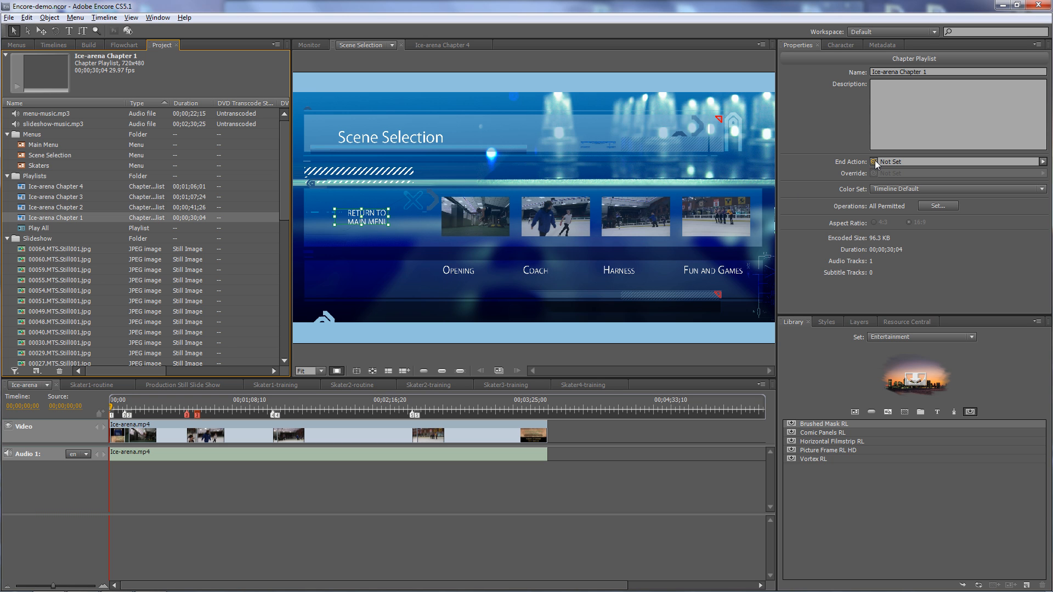
{"action": "left_click_drag", "start_coordinate": [876, 163], "coordinate": [559, 223]}
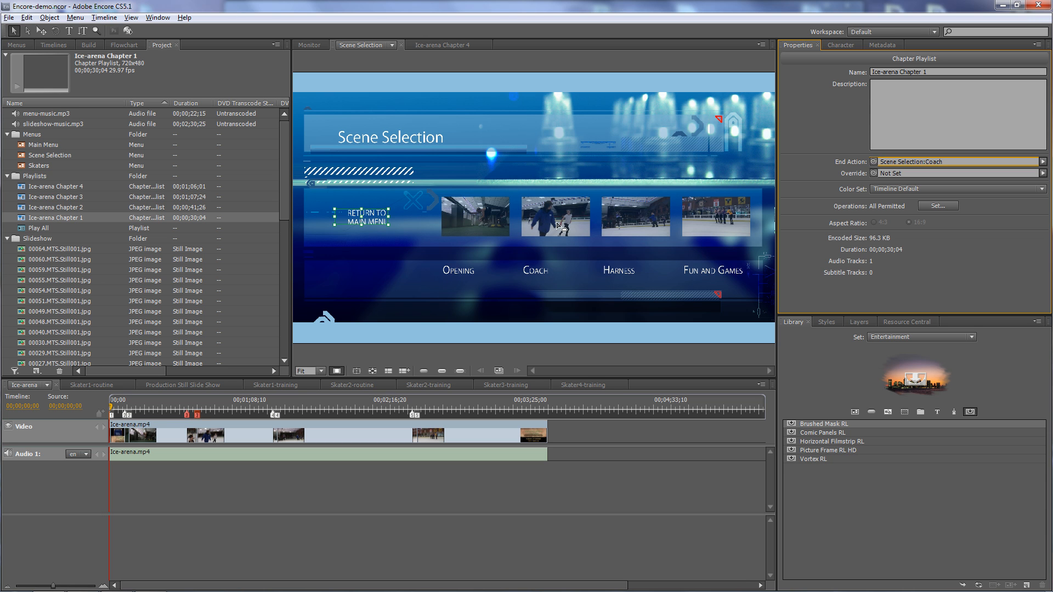
{"action": "left_click", "coordinate": [24, 207]}
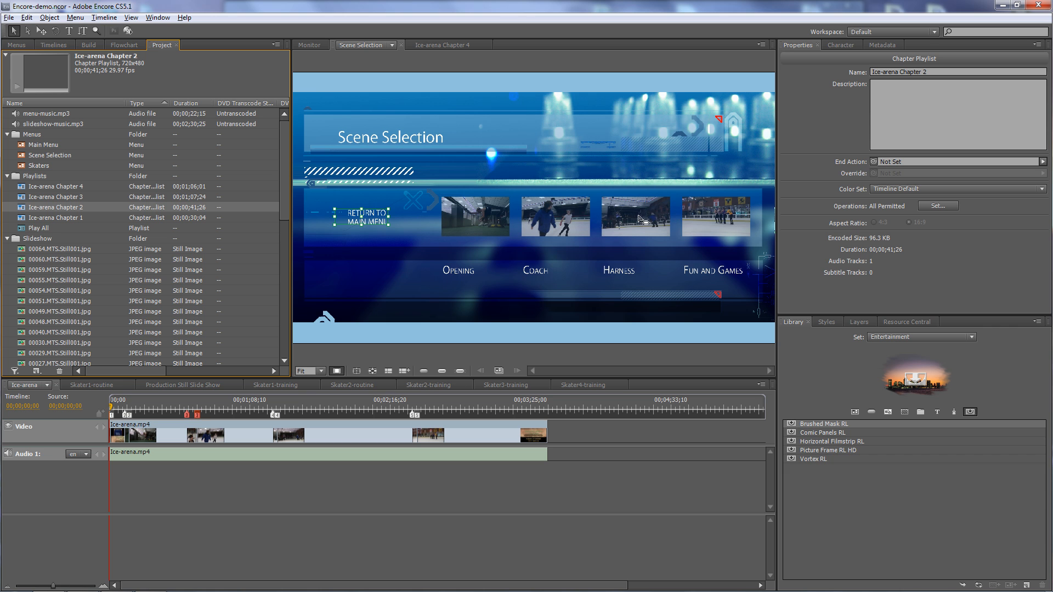
{"action": "left_click_drag", "start_coordinate": [874, 162], "coordinate": [644, 219]}
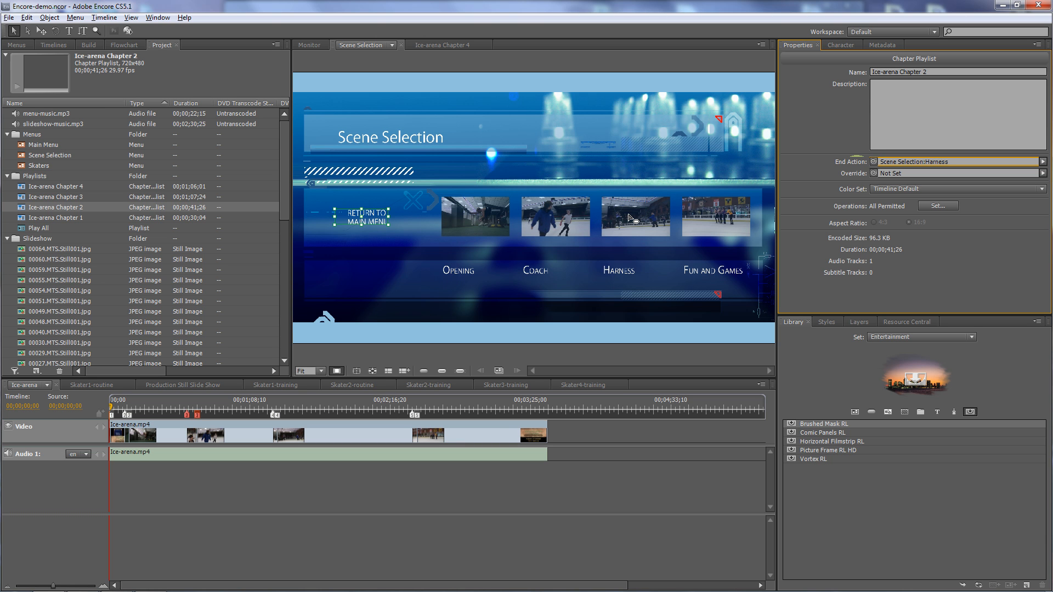
{"action": "left_click", "coordinate": [24, 197]}
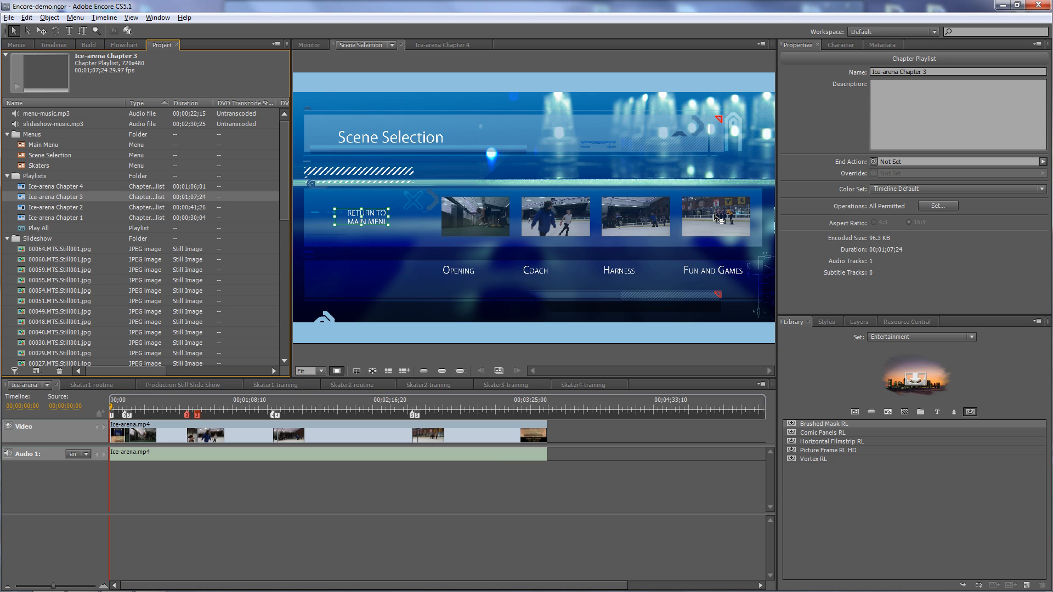
{"action": "left_click_drag", "start_coordinate": [874, 162], "coordinate": [730, 217]}
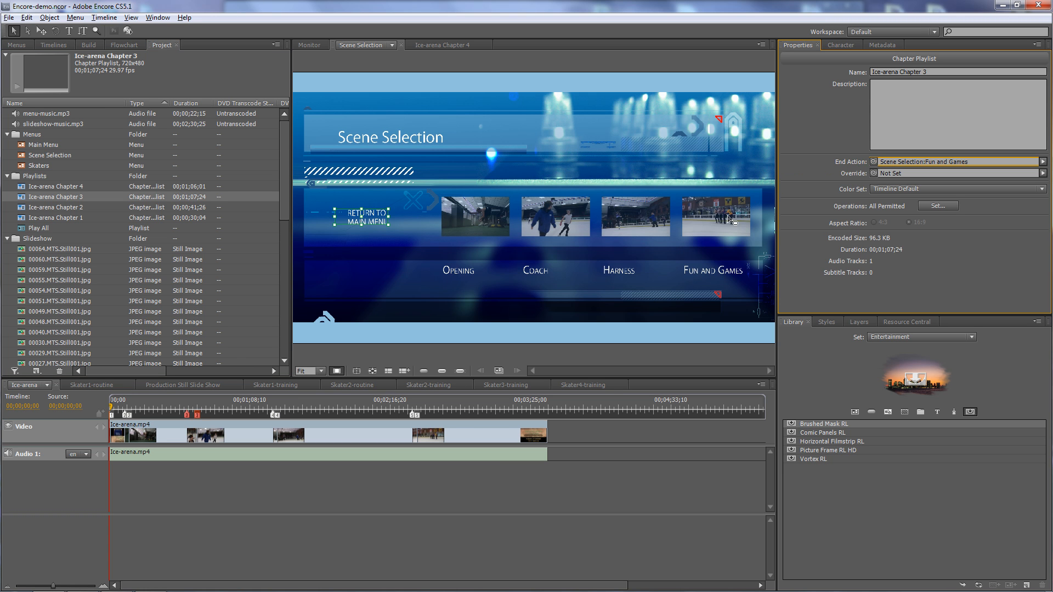
{"action": "left_click", "coordinate": [23, 185]}
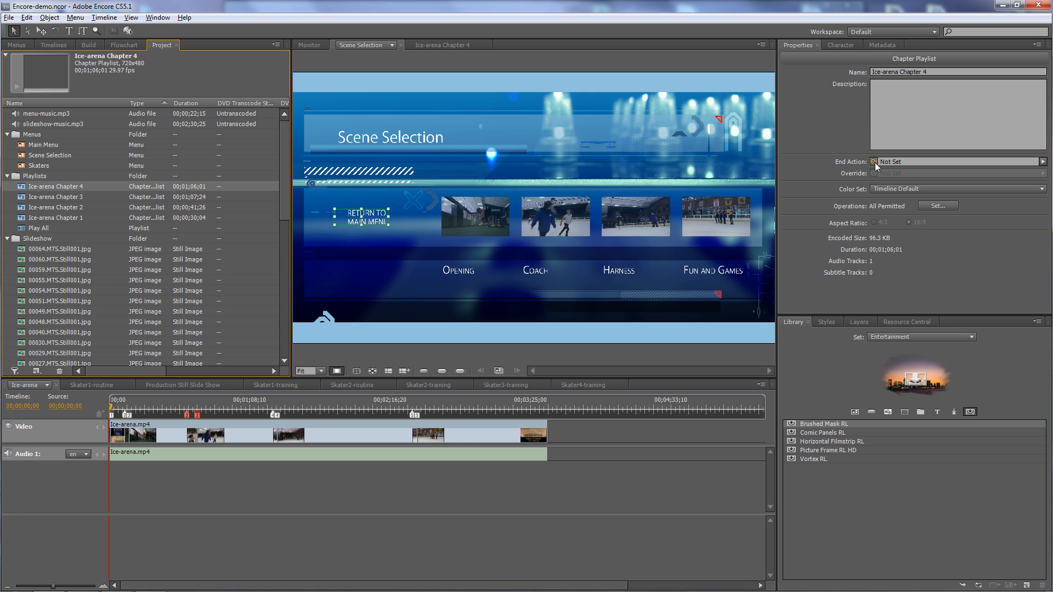
{"action": "left_click_drag", "start_coordinate": [874, 162], "coordinate": [361, 218]}
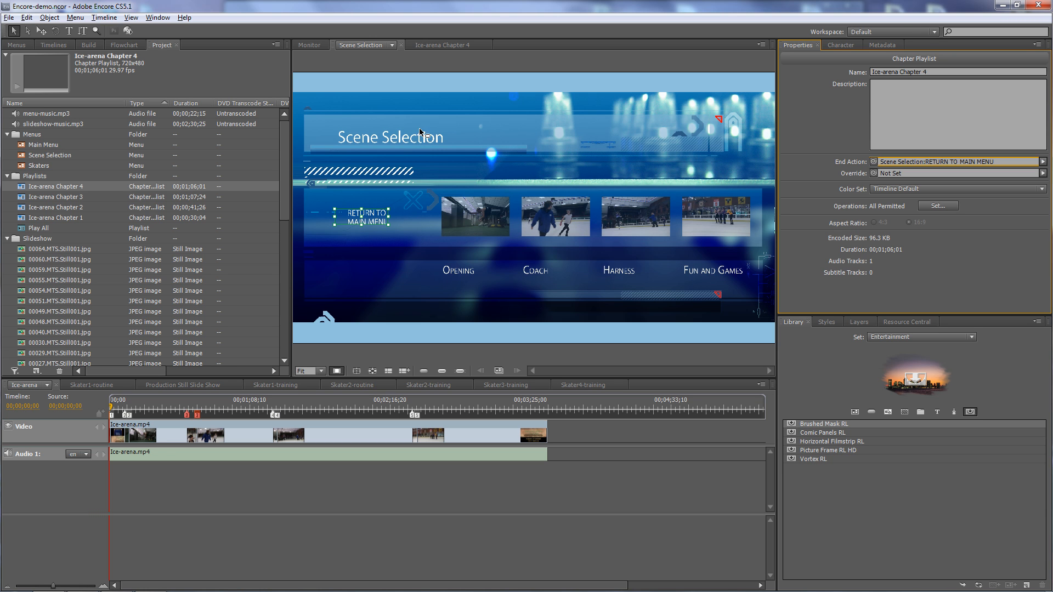
Step: In the Skaters menu, duplicate the SCENE 1 and SCENE 2 buttons and place the copies to the left, slightly below the originals
{"action": "left_click", "coordinate": [393, 49]}
{"action": "left_click", "coordinate": [372, 86]}
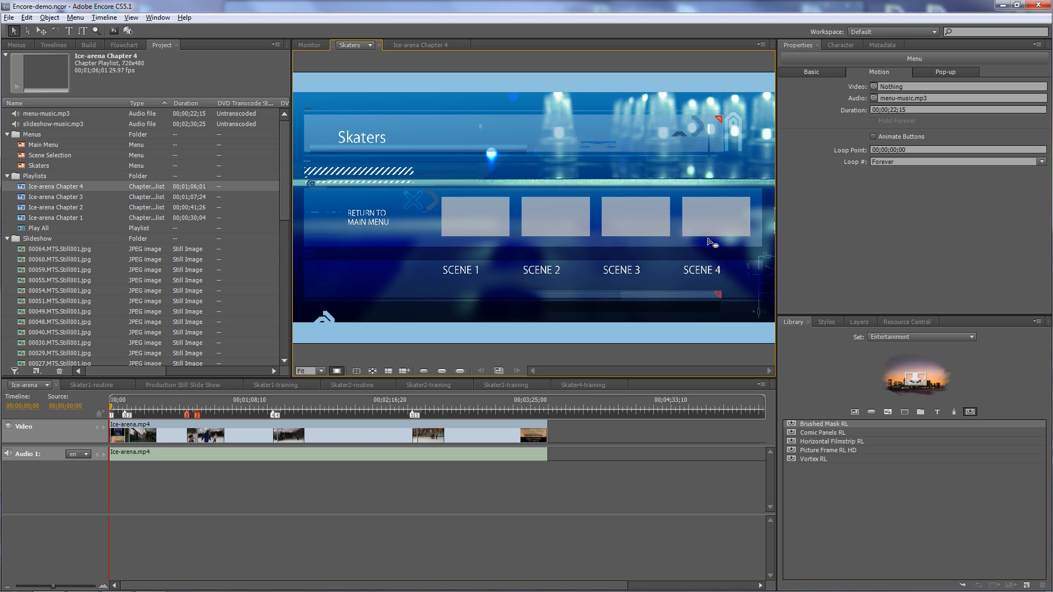
{"action": "left_click", "coordinate": [484, 218]}
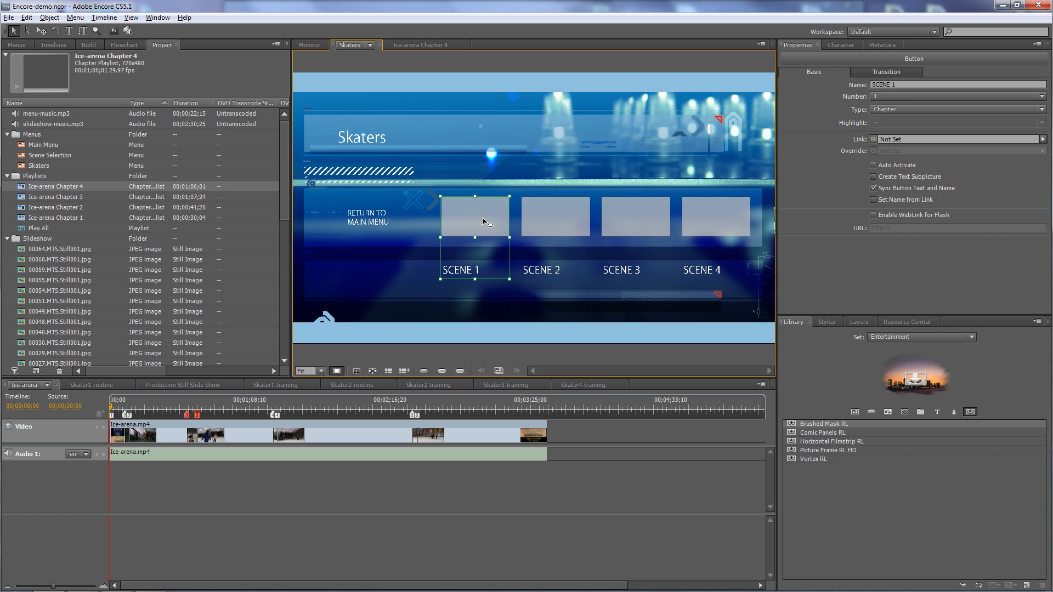
{"action": "left_click", "coordinate": [551, 224], "text": "shift"}
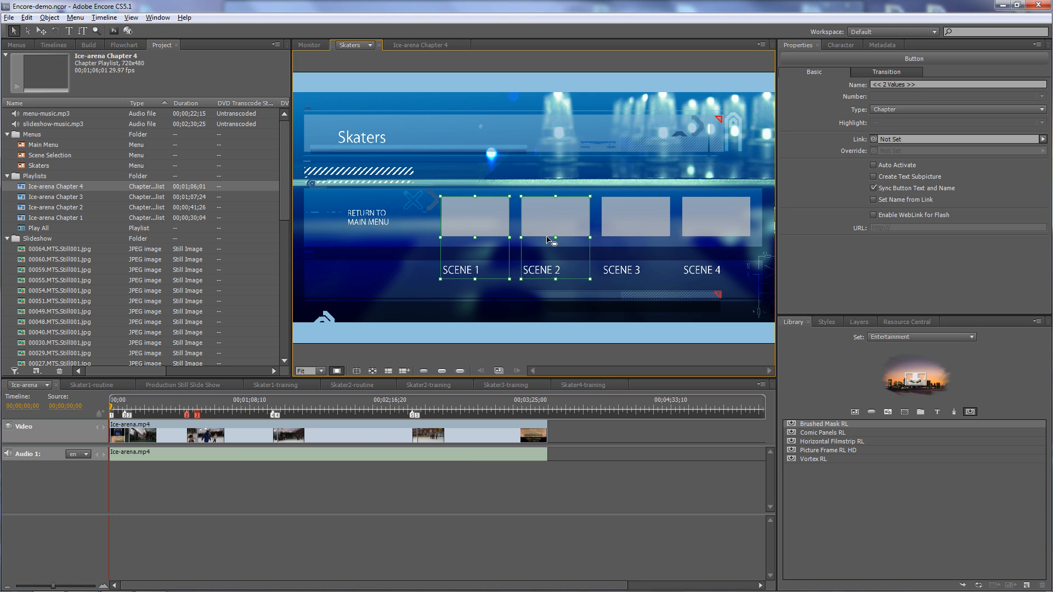
{"action": "left_click", "coordinate": [27, 18]}
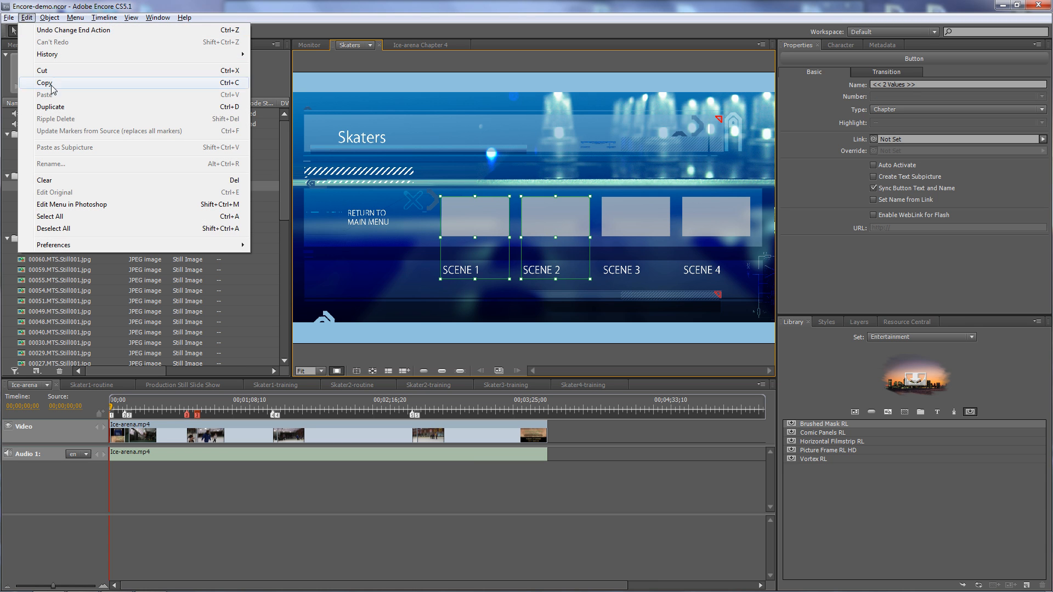
{"action": "left_click", "coordinate": [61, 112]}
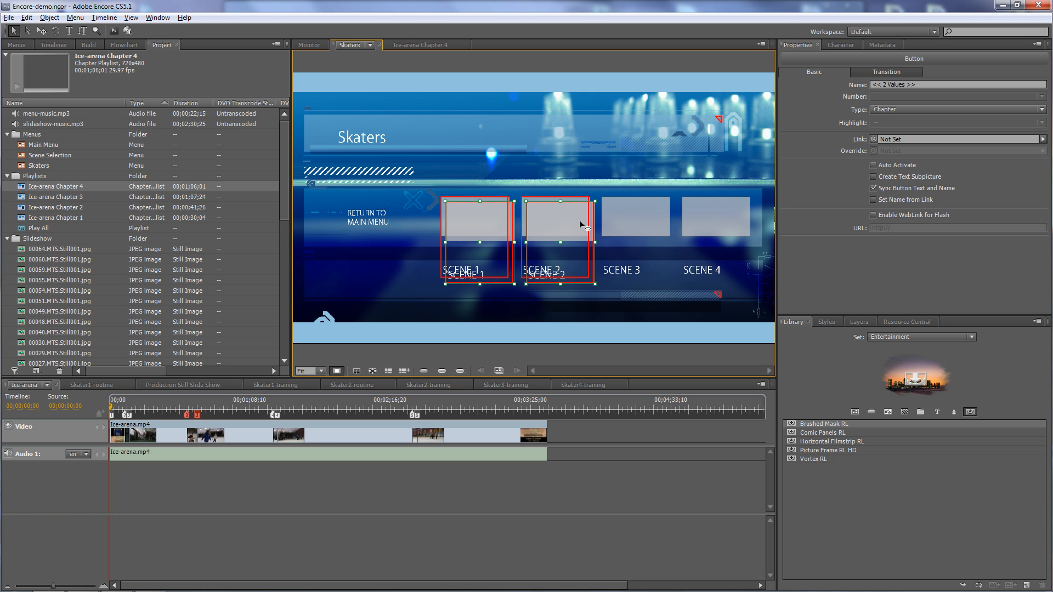
{"action": "left_click_drag", "start_coordinate": [580, 224], "coordinate": [449, 237]}
{"action": "left_click_drag", "start_coordinate": [444, 246], "coordinate": [405, 246]}
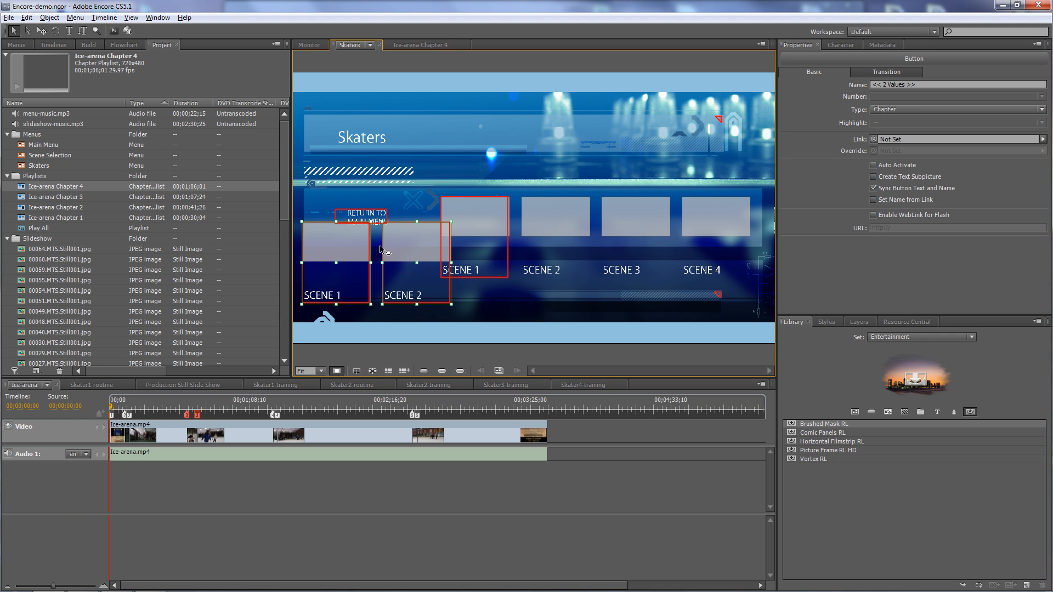
Step: Scale down all six scene buttons in the Skaters menu together so that six can fit in one row
{"action": "left_click", "coordinate": [481, 225], "text": "shift"}
{"action": "left_click", "coordinate": [553, 221], "text": "shift"}
{"action": "left_click", "coordinate": [647, 219], "text": "shift"}
{"action": "left_click", "coordinate": [715, 226], "text": "shift"}
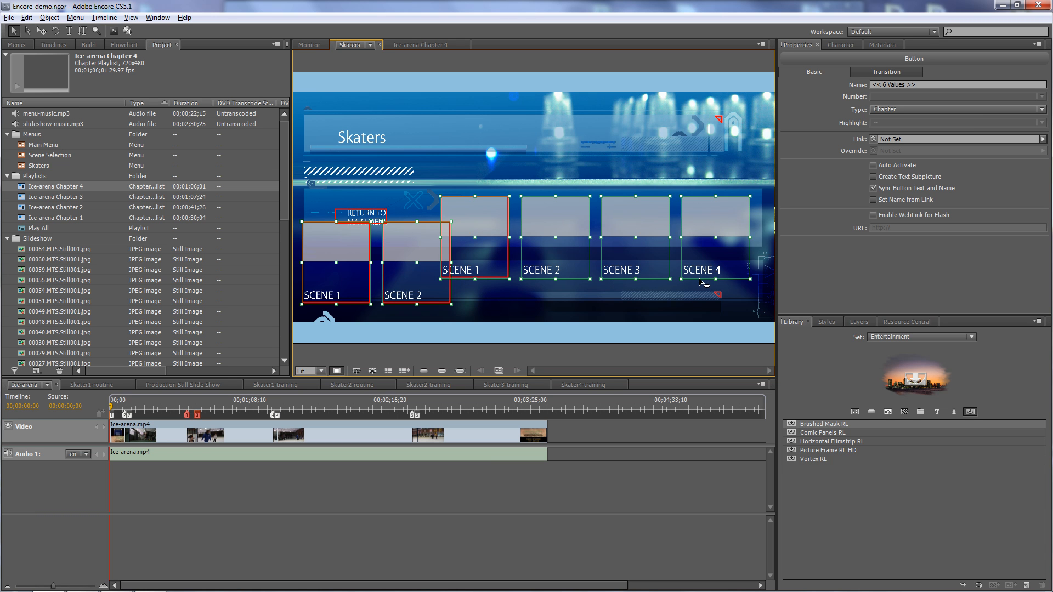
{"action": "mouse_move", "coordinate": [750, 197]}
{"action": "left_mouse_down"}
{"action": "mouse_move", "coordinate": [739, 211]}
{"action": "mouse_move", "coordinate": [764, 207]}
{"action": "mouse_move", "coordinate": [754, 178]}
{"action": "mouse_move", "coordinate": [746, 222]}
{"action": "mouse_move", "coordinate": [746, 204]}
{"action": "mouse_move", "coordinate": [736, 209]}
{"action": "mouse_move", "coordinate": [749, 202]}
{"action": "mouse_move", "coordinate": [735, 215]}
{"action": "mouse_move", "coordinate": [745, 209]}
{"action": "left_mouse_up"}
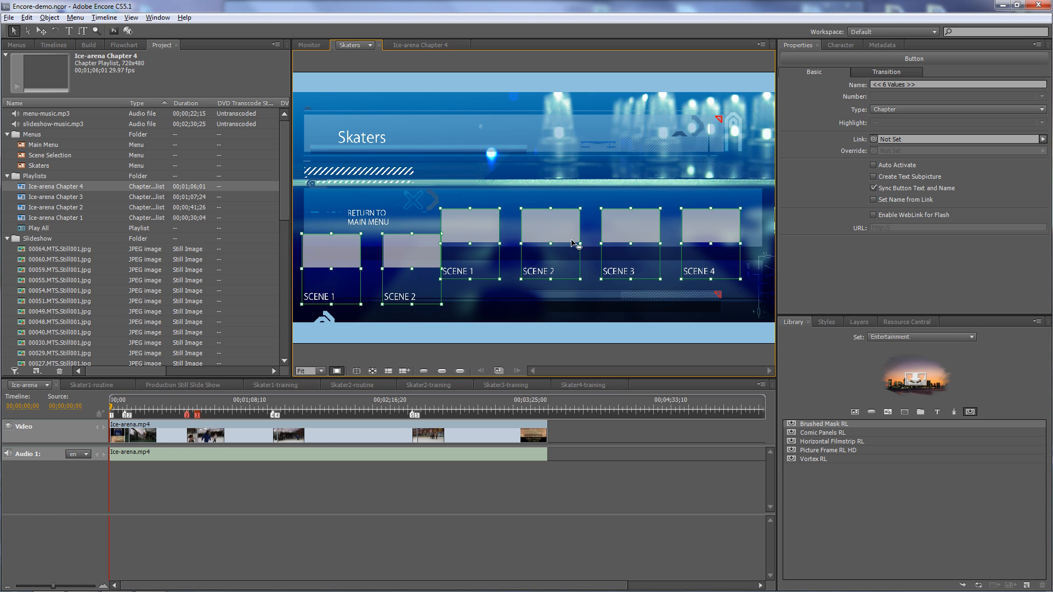
{"action": "left_click", "coordinate": [531, 201]}
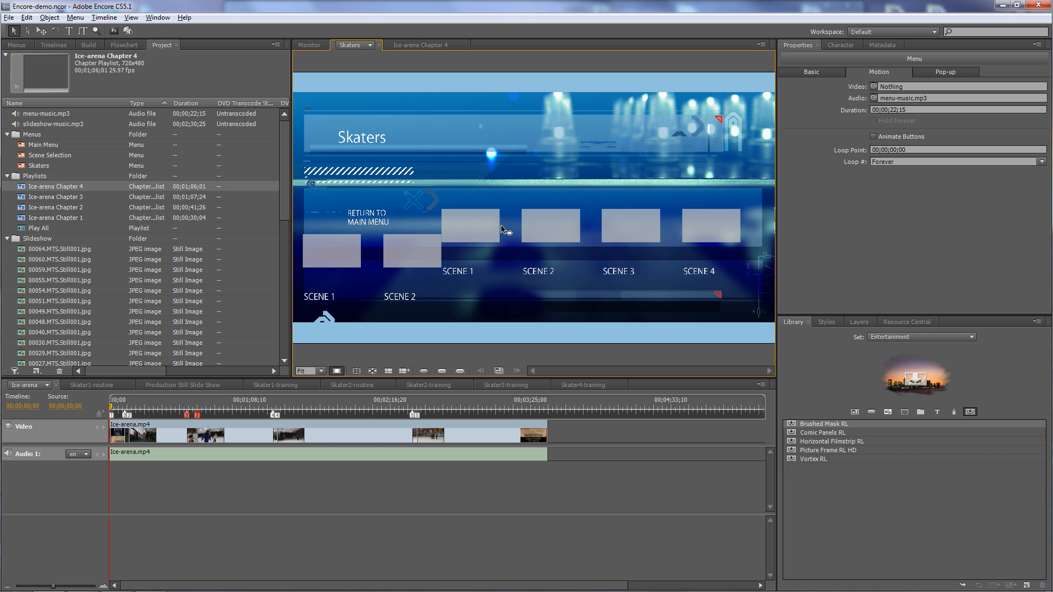
Step: Shift the four original scene buttons slightly right and raise the two copies to form a single row of six
{"action": "left_click_drag", "start_coordinate": [462, 199], "coordinate": [723, 273]}
{"action": "left_click_drag", "start_coordinate": [485, 228], "coordinate": [495, 229]}
{"action": "left_click", "coordinate": [318, 229]}
{"action": "left_click_drag", "start_coordinate": [319, 230], "coordinate": [447, 300]}
{"action": "left_click_drag", "start_coordinate": [412, 247], "coordinate": [412, 226]}
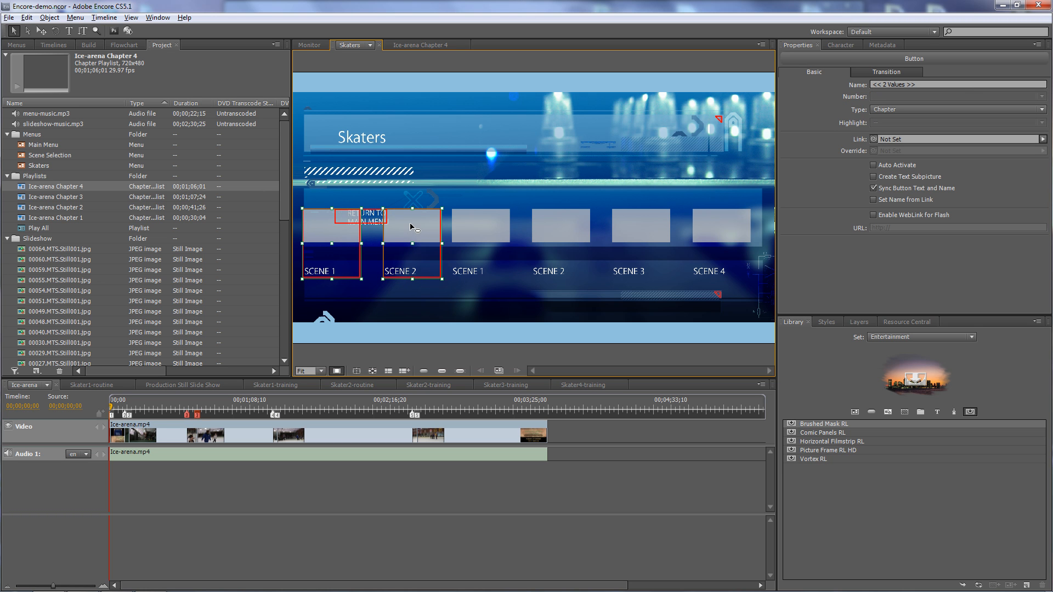
Step: Move the RETURN TO MAIN MENU button below the scene row and even out the spacing of the second and third scene buttons
{"action": "left_click", "coordinate": [374, 219]}
{"action": "left_click_drag", "start_coordinate": [374, 219], "coordinate": [358, 296]}
{"action": "left_click_drag", "start_coordinate": [426, 225], "coordinate": [413, 225]}
{"action": "left_click_drag", "start_coordinate": [509, 226], "coordinate": [512, 226]}
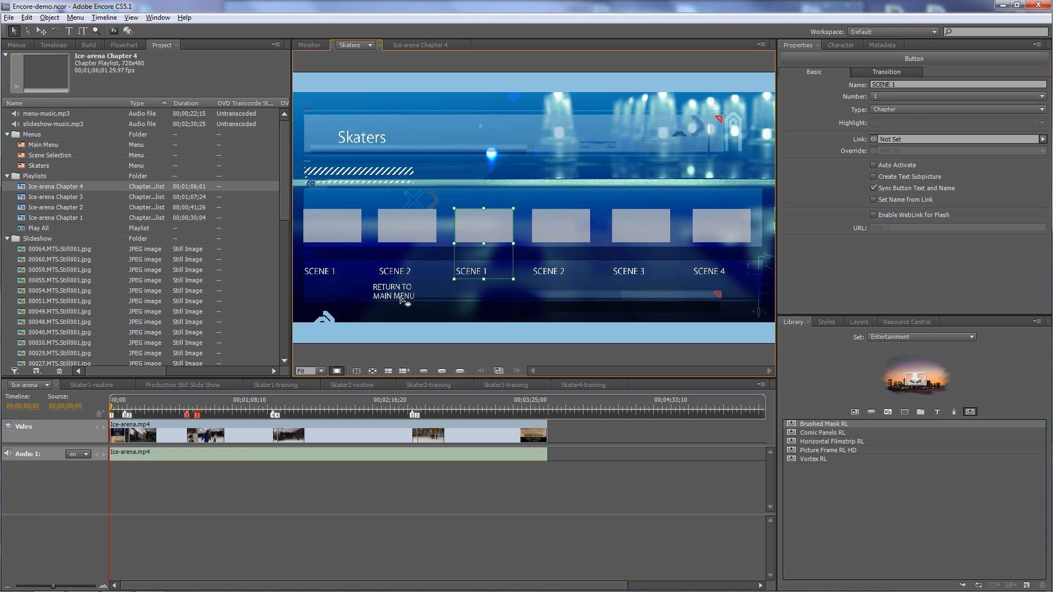
{"action": "left_click", "coordinate": [467, 299]}
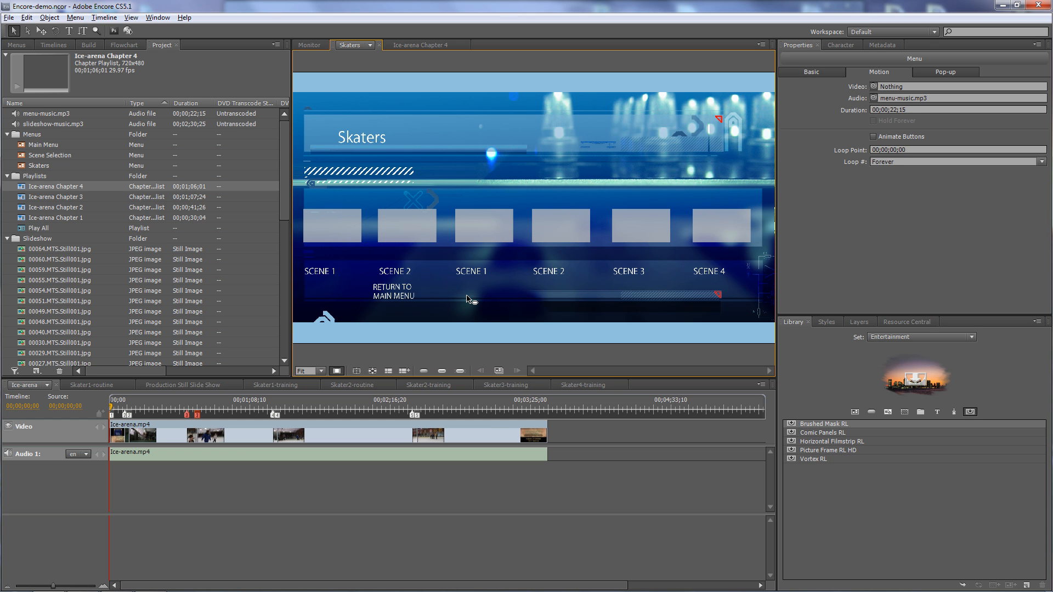
Step: Duplicate the RETURN TO MAIN MENU button and place the copy below the SCENE 3 button
{"action": "left_click", "coordinate": [387, 296]}
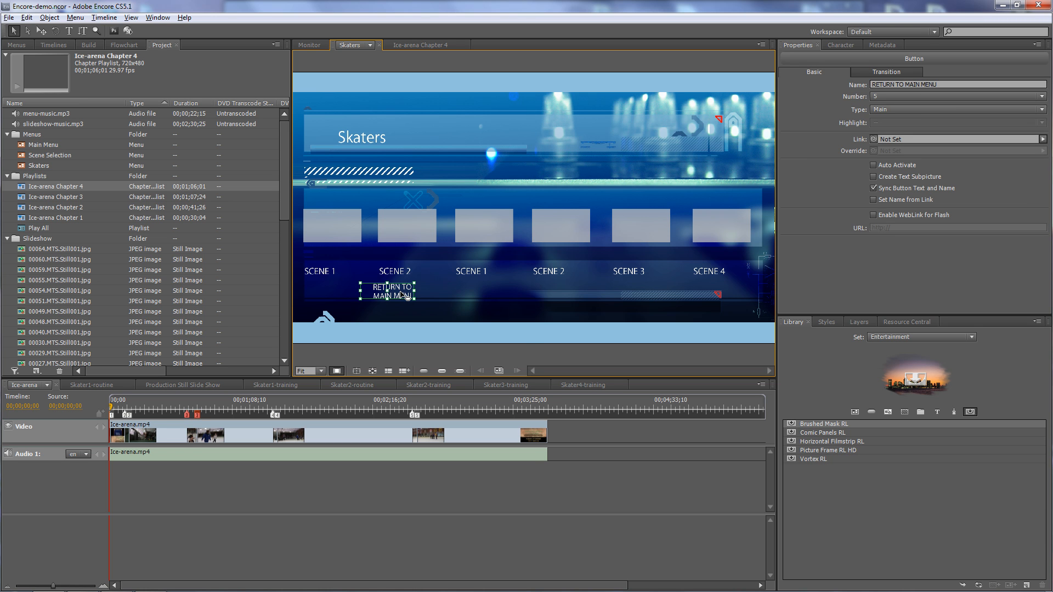
{"action": "right_click", "coordinate": [401, 296]}
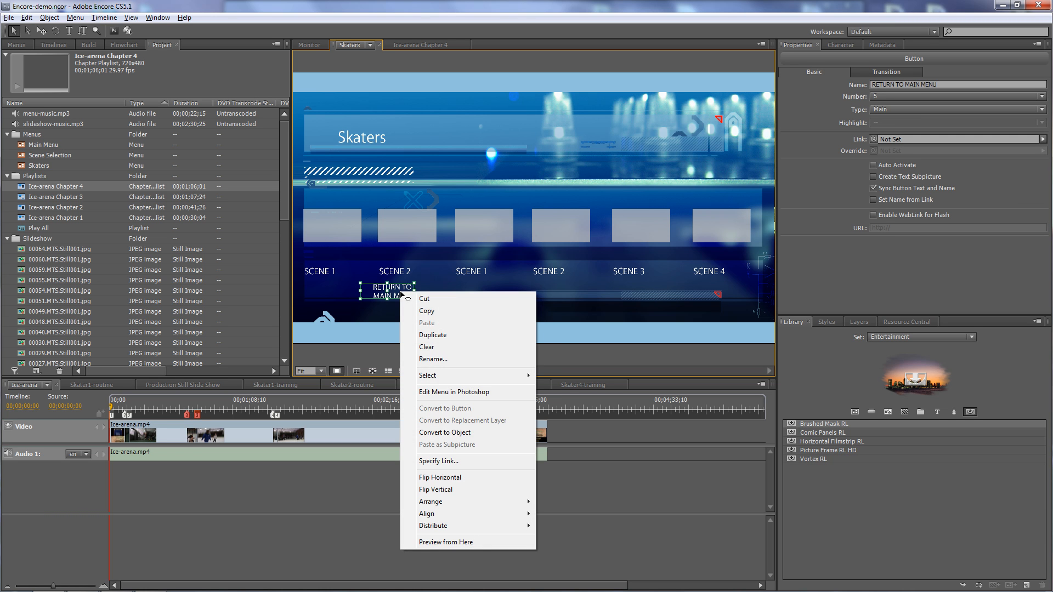
{"action": "left_click", "coordinate": [432, 335]}
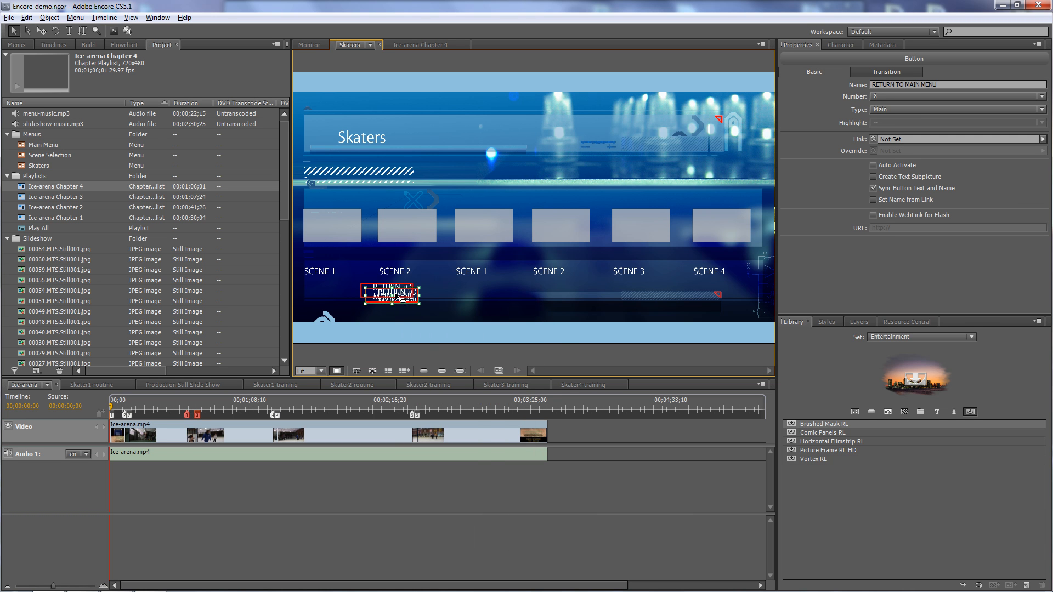
{"action": "left_click_drag", "start_coordinate": [405, 299], "coordinate": [669, 294]}
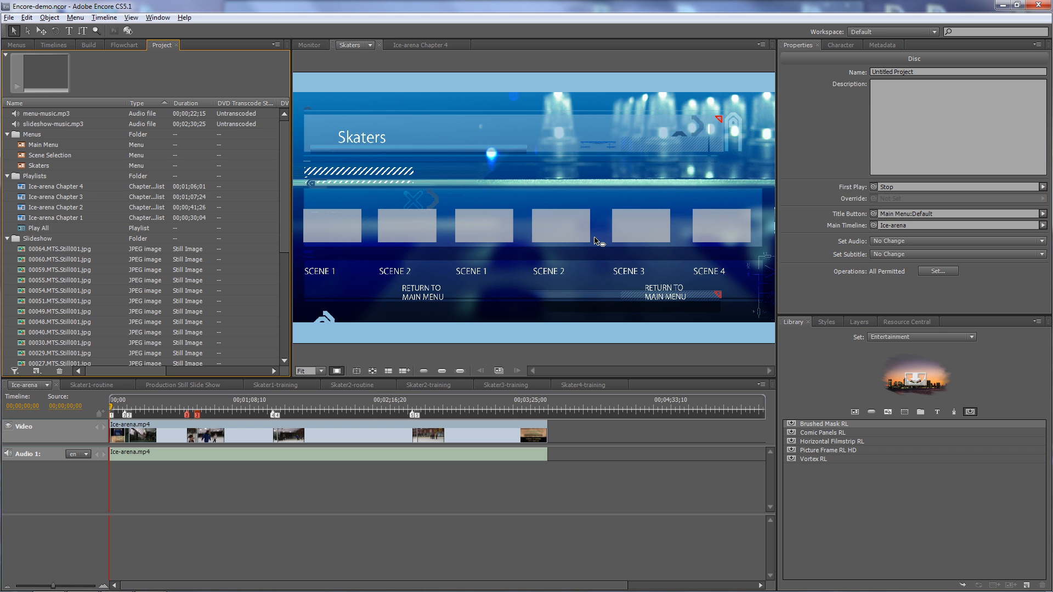
Step: Expand the Timelines folder and turn on Set Name from Link for all six scene buttons in the Skaters menu
{"action": "left_click_drag", "start_coordinate": [288, 192], "coordinate": [287, 330]}
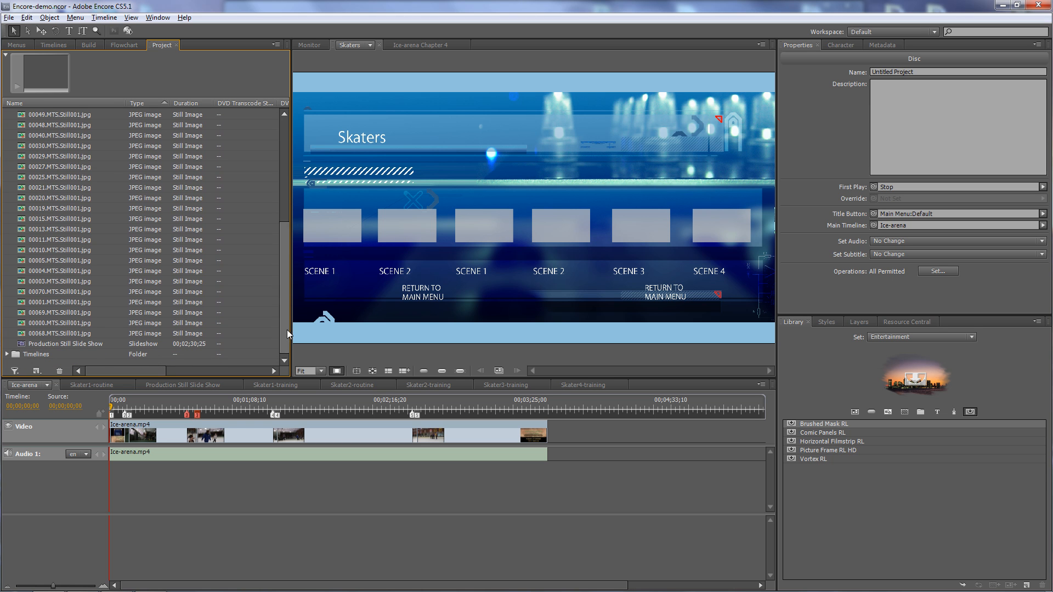
{"action": "left_click", "coordinate": [7, 355]}
{"action": "left_click_drag", "start_coordinate": [289, 274], "coordinate": [289, 356]}
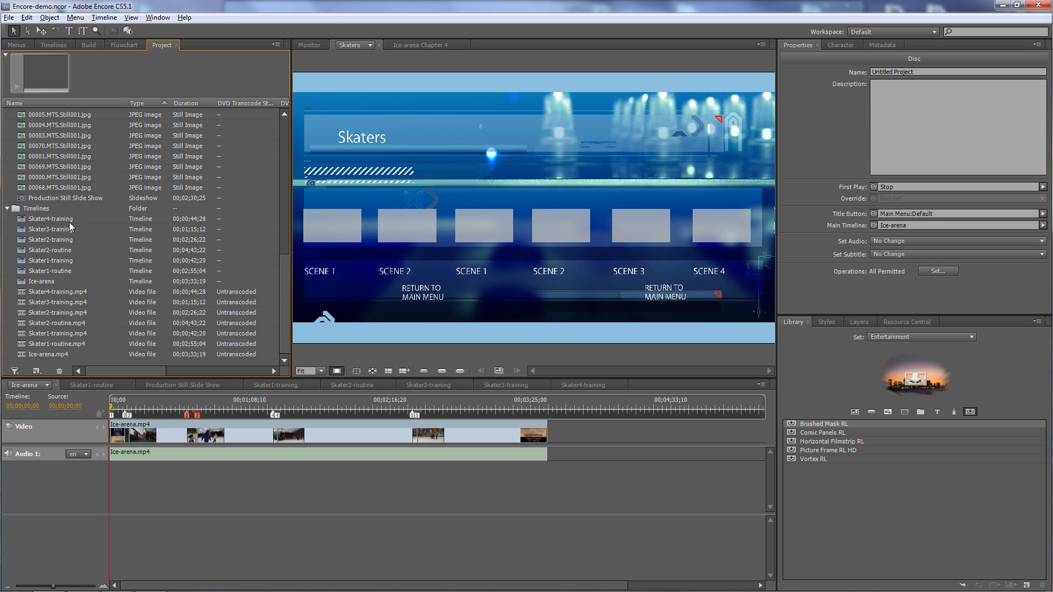
{"action": "left_click_drag", "start_coordinate": [69, 245], "coordinate": [663, 298]}
{"action": "left_click_drag", "start_coordinate": [665, 298], "coordinate": [365, 215]}
{"action": "left_click_drag", "start_coordinate": [406, 209], "coordinate": [739, 263]}
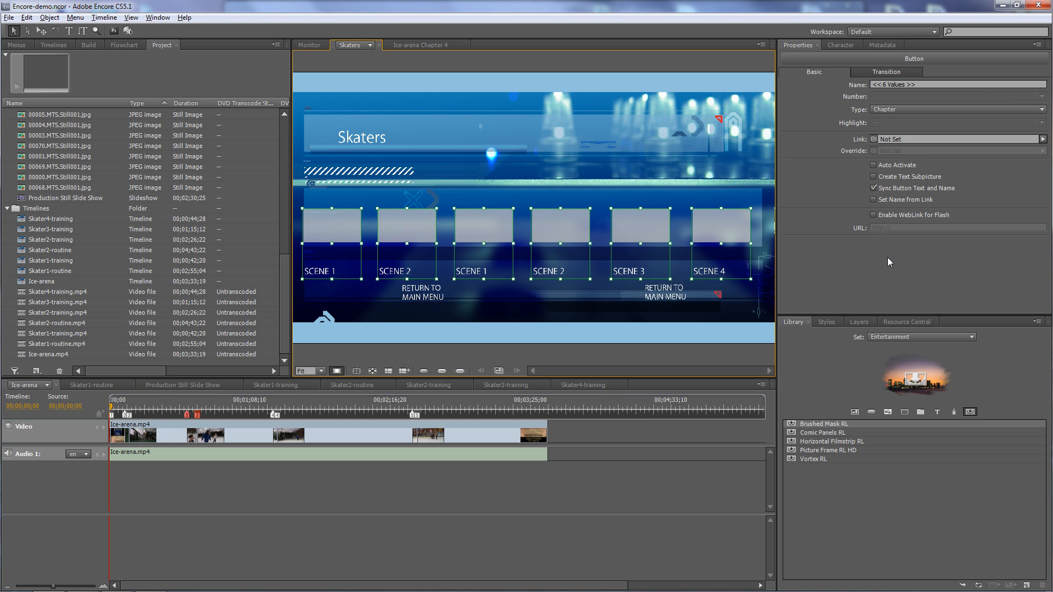
{"action": "left_click", "coordinate": [796, 90]}
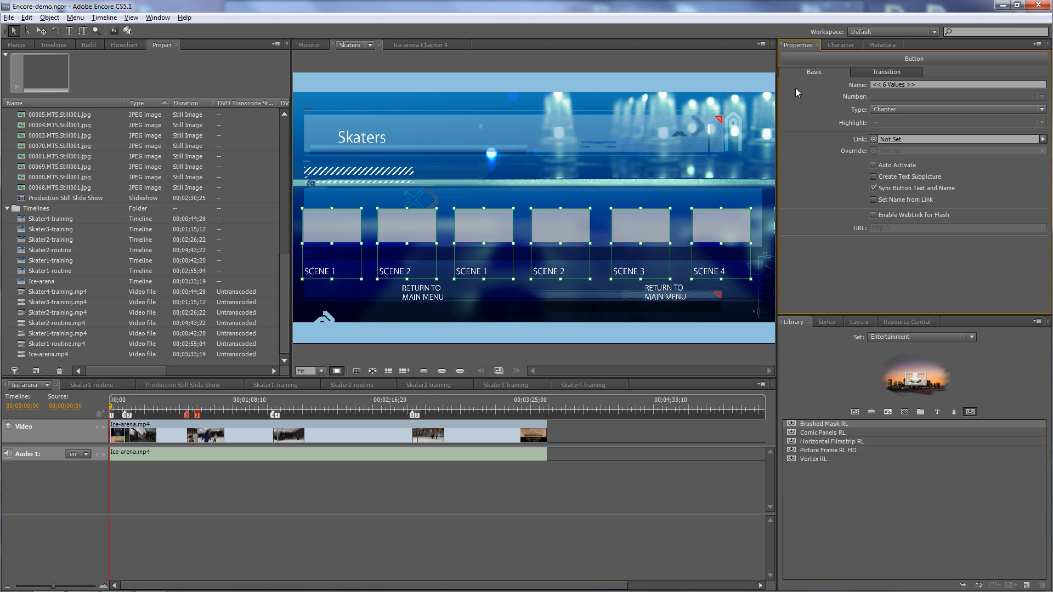
{"action": "left_click", "coordinate": [874, 201]}
{"action": "left_click", "coordinate": [376, 198]}
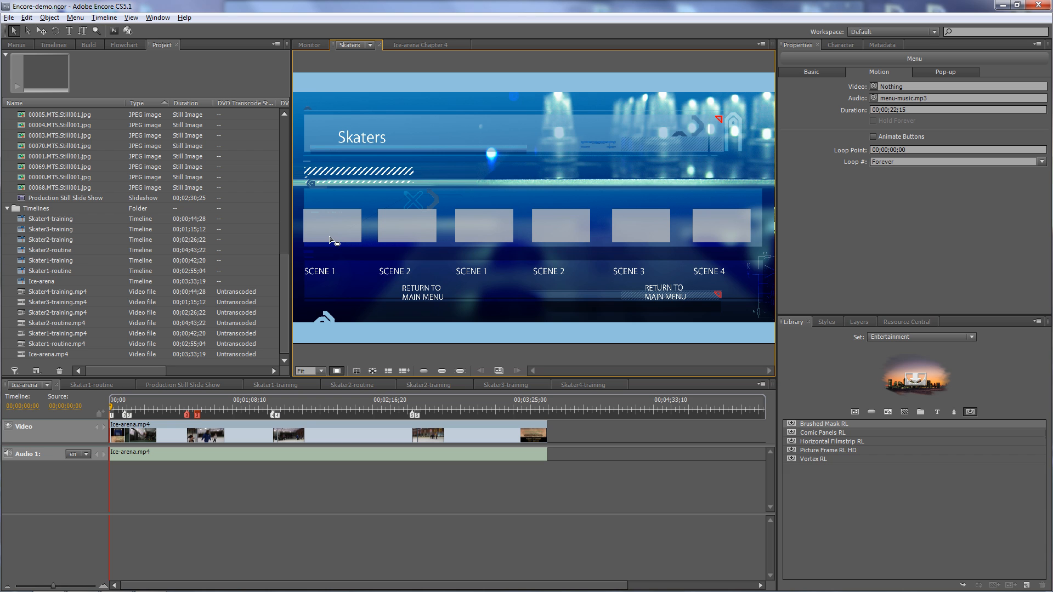
Step: Link the six scene buttons in order to the Skater1-training, Skater2-training, Skater3-training, Skater4-training, Skater1-routine and Skater2-routine timelines
{"action": "left_click_drag", "start_coordinate": [25, 261], "coordinate": [317, 226]}
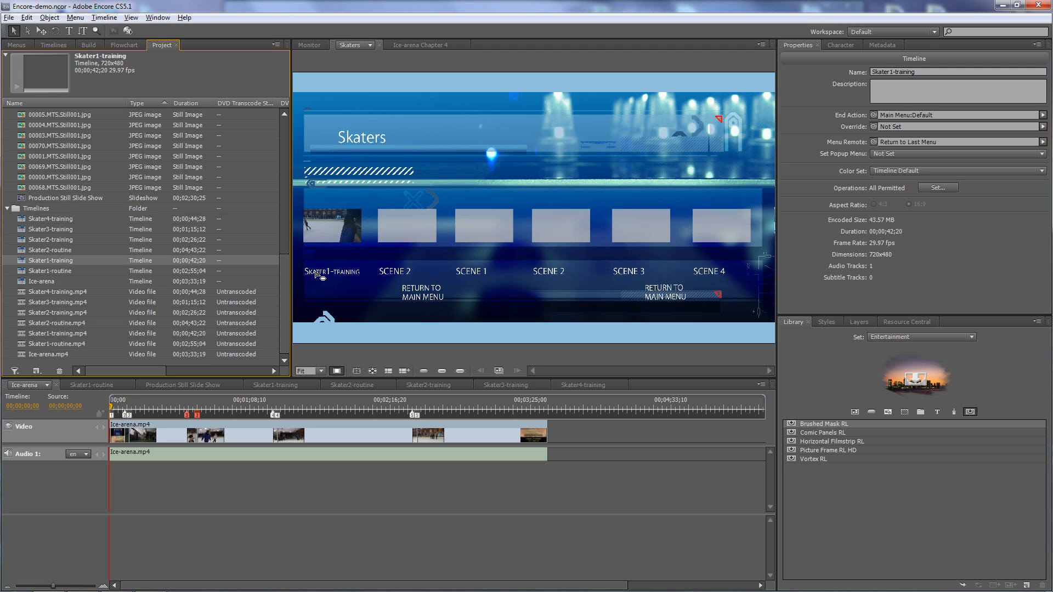
{"action": "left_click_drag", "start_coordinate": [25, 241], "coordinate": [416, 242]}
{"action": "left_click_drag", "start_coordinate": [24, 230], "coordinate": [464, 222]}
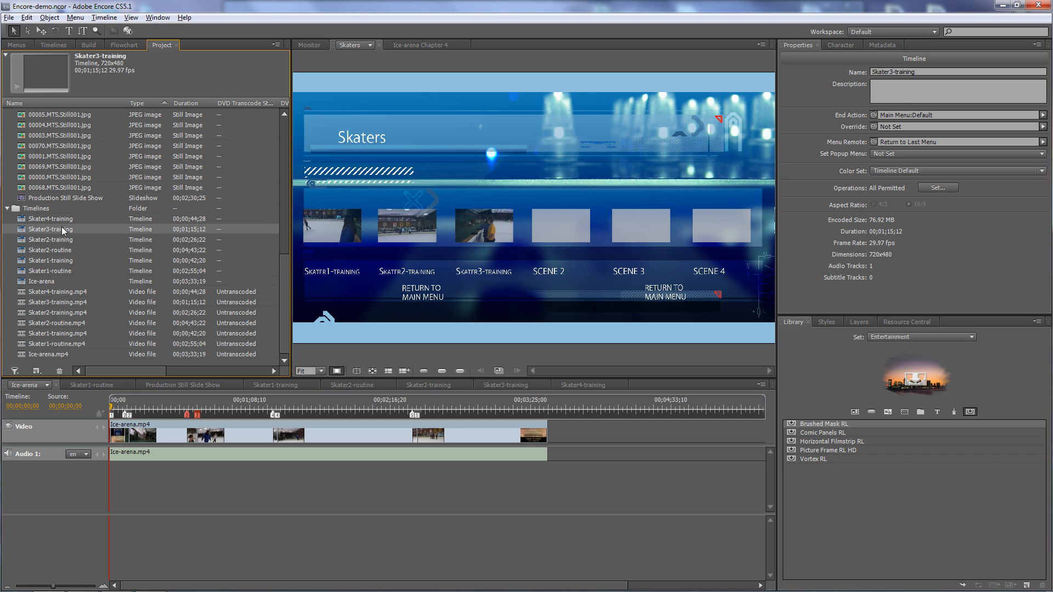
{"action": "left_click_drag", "start_coordinate": [25, 220], "coordinate": [577, 228]}
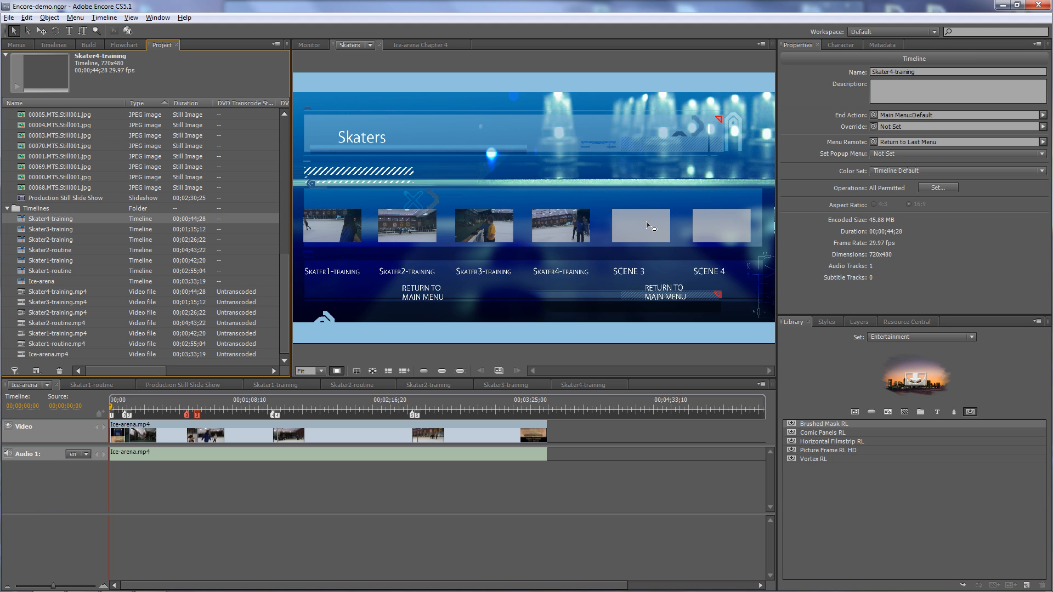
{"action": "left_click_drag", "start_coordinate": [24, 274], "coordinate": [631, 230]}
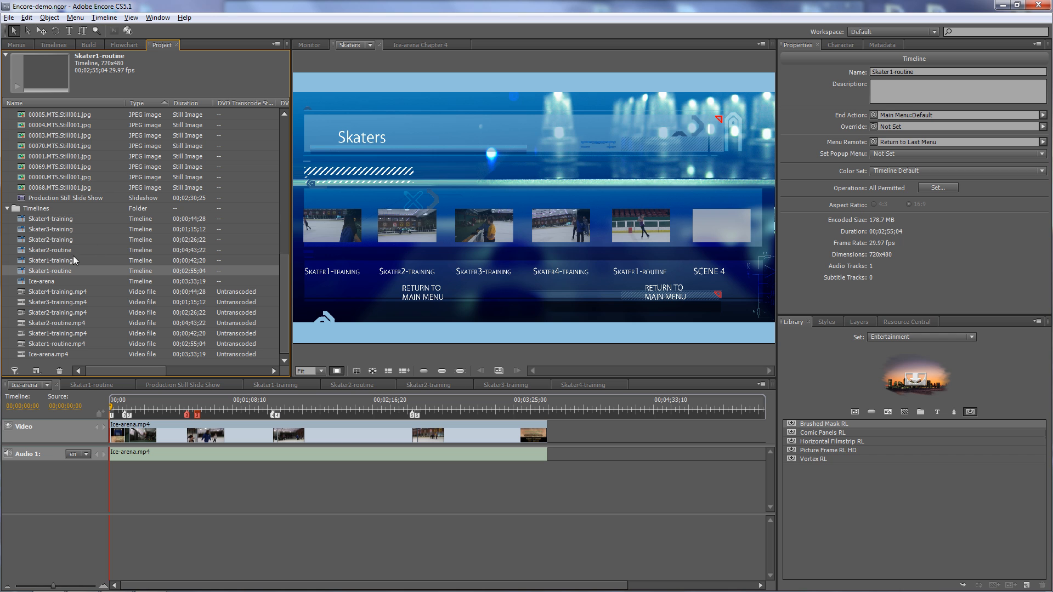
{"action": "left_click_drag", "start_coordinate": [27, 250], "coordinate": [717, 224]}
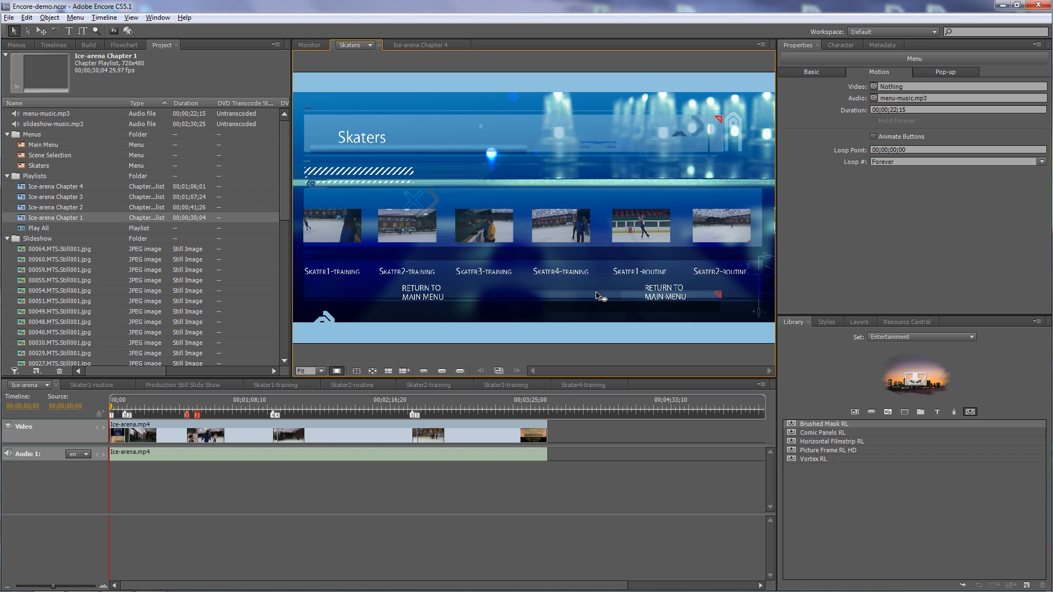
Step: Link the copied RETURN TO MAIN MENU button to the Play All playlist with Set Name from Link on, and the original to Main Menu
{"action": "left_click", "coordinate": [668, 292]}
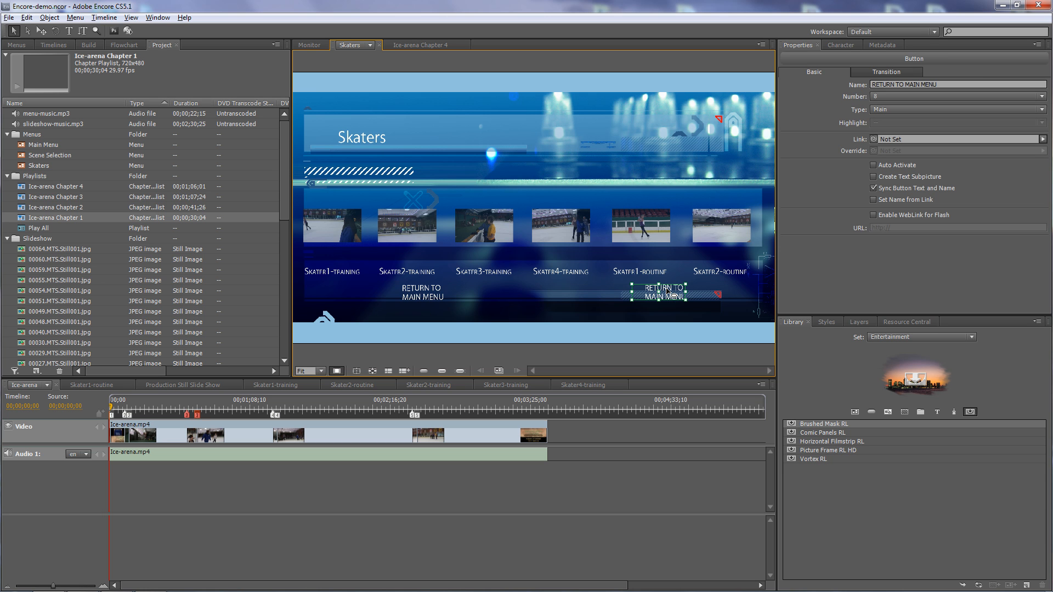
{"action": "left_click", "coordinate": [874, 201]}
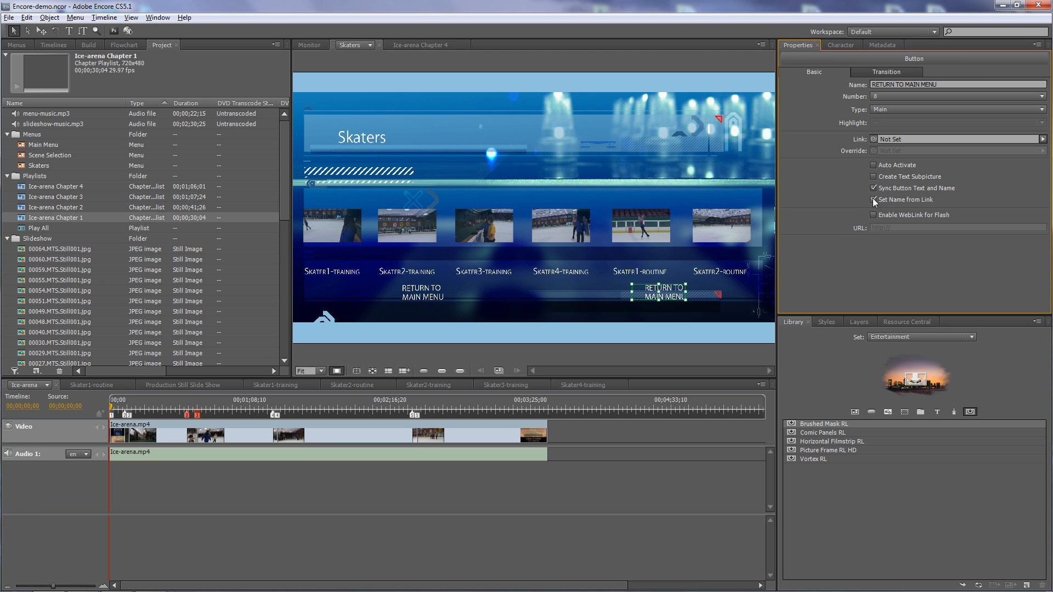
{"action": "left_click", "coordinate": [25, 230]}
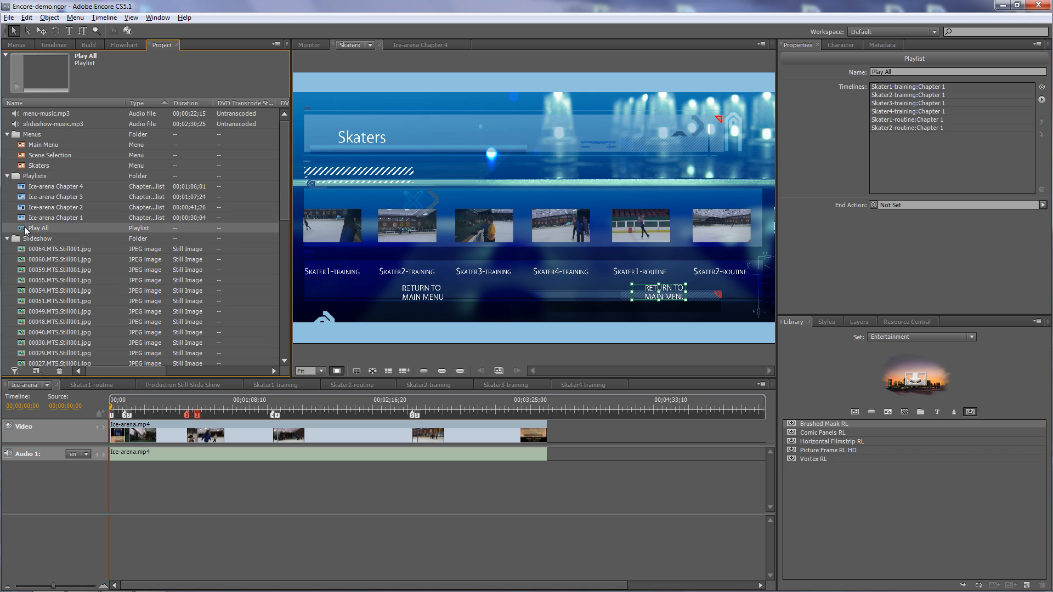
{"action": "left_click_drag", "start_coordinate": [23, 230], "coordinate": [651, 288]}
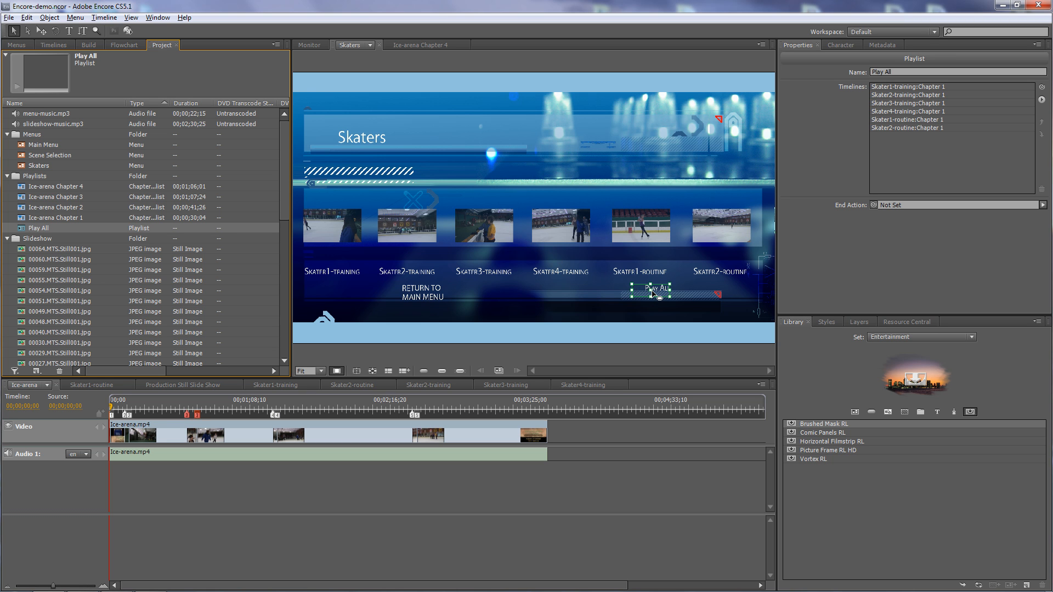
{"action": "left_click", "coordinate": [419, 298]}
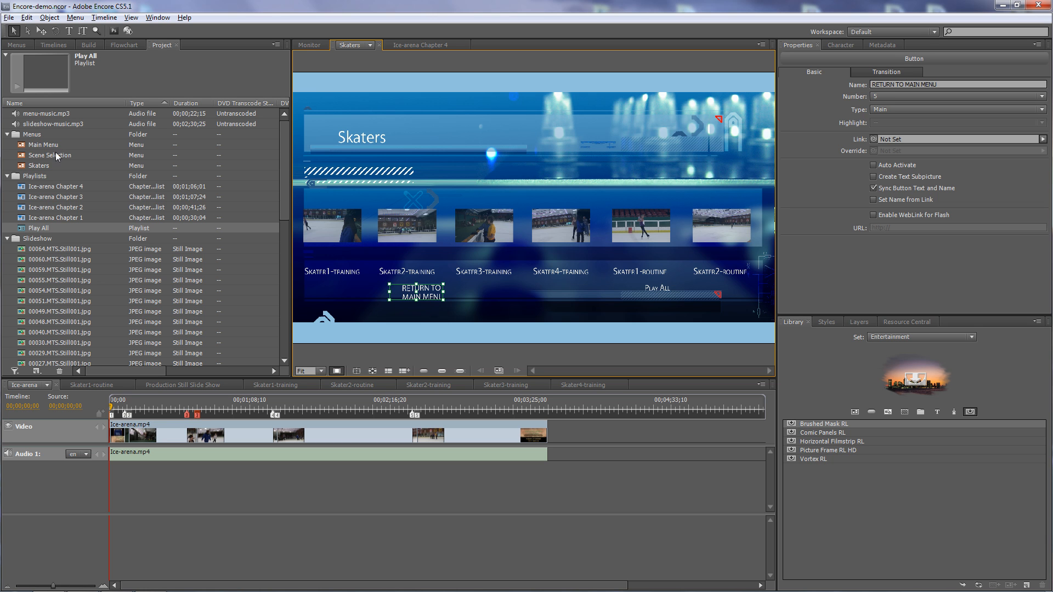
{"action": "left_click_drag", "start_coordinate": [31, 146], "coordinate": [413, 292]}
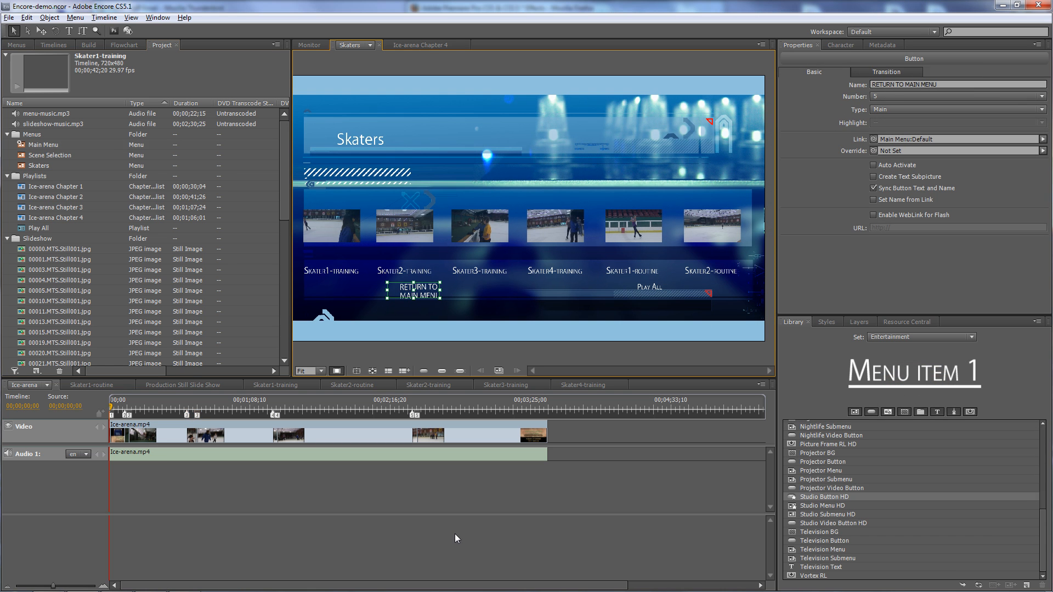
Step: Override the Skater1-training button's link so that its end action leads to the Skater2-training button in the Skaters menu
{"action": "left_click", "coordinate": [346, 240]}
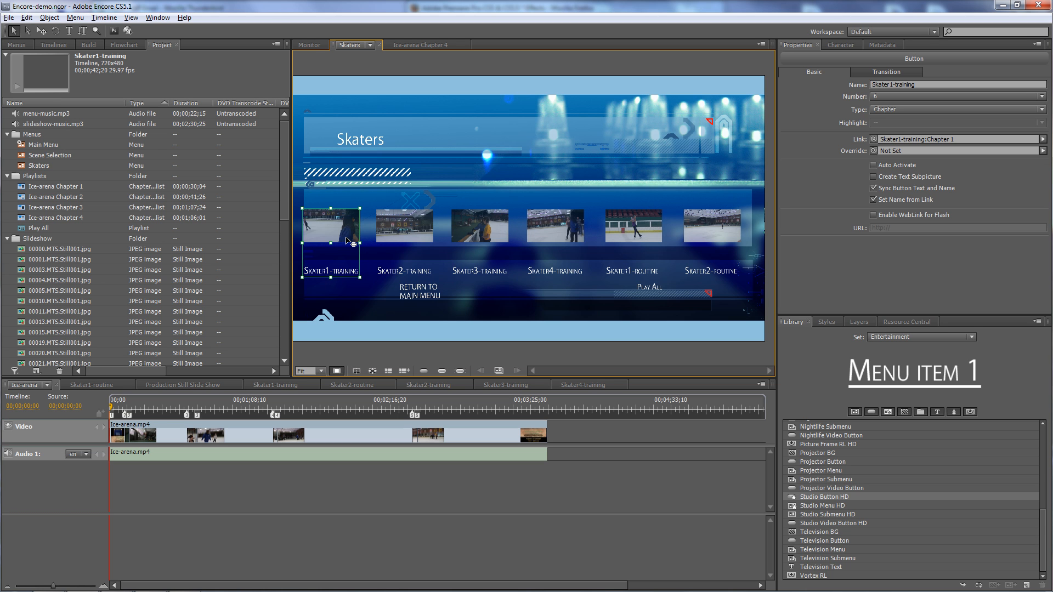
{"action": "left_click_drag", "start_coordinate": [284, 196], "coordinate": [271, 340]}
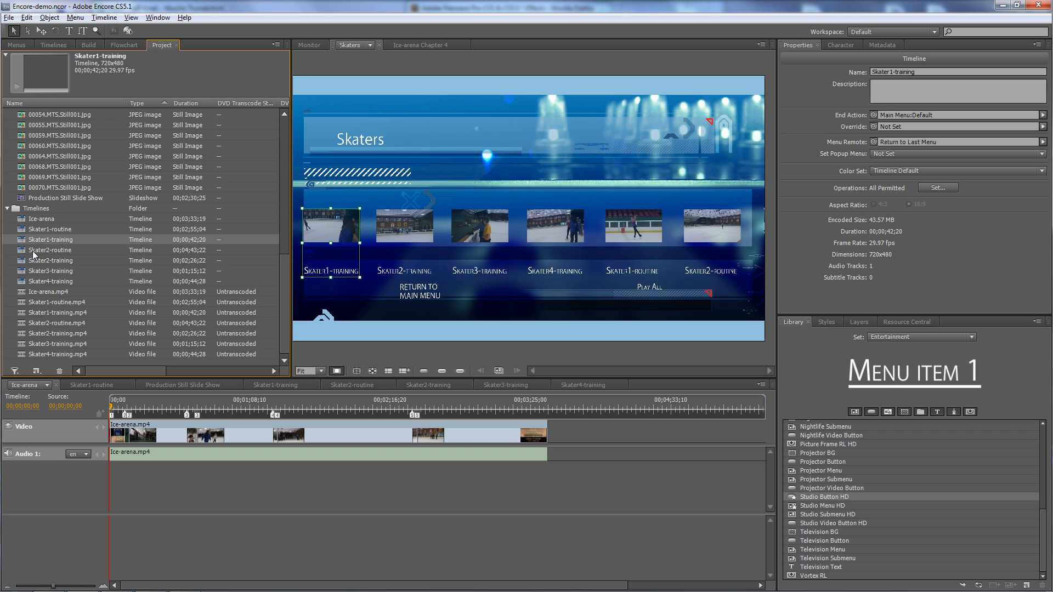
{"action": "left_click", "coordinate": [321, 237]}
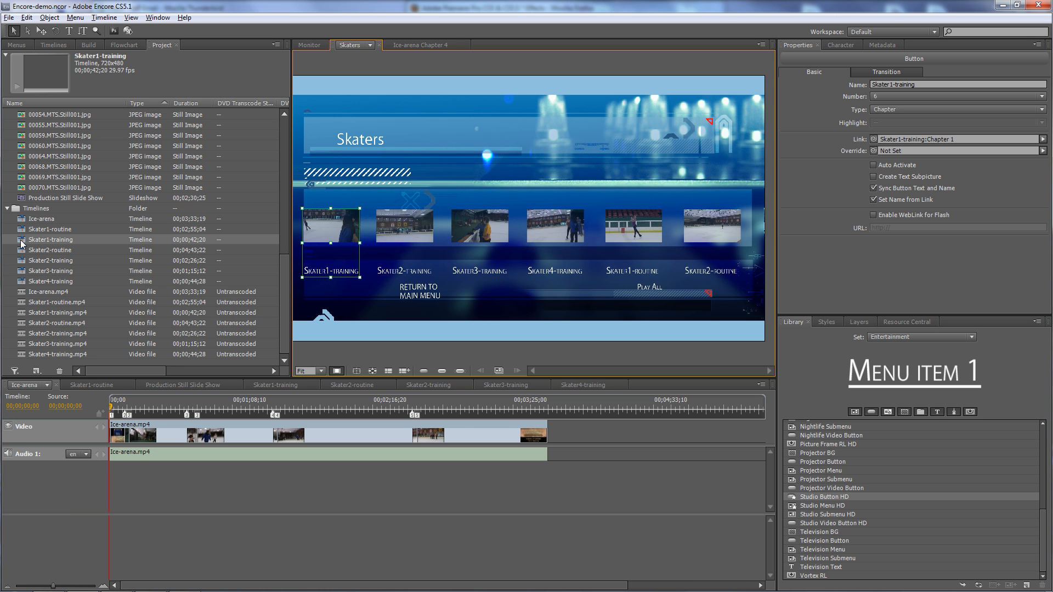
{"action": "left_click_drag", "start_coordinate": [22, 244], "coordinate": [405, 235]}
{"action": "left_click_drag", "start_coordinate": [405, 235], "coordinate": [340, 226]}
{"action": "left_click_drag", "start_coordinate": [877, 152], "coordinate": [408, 233]}
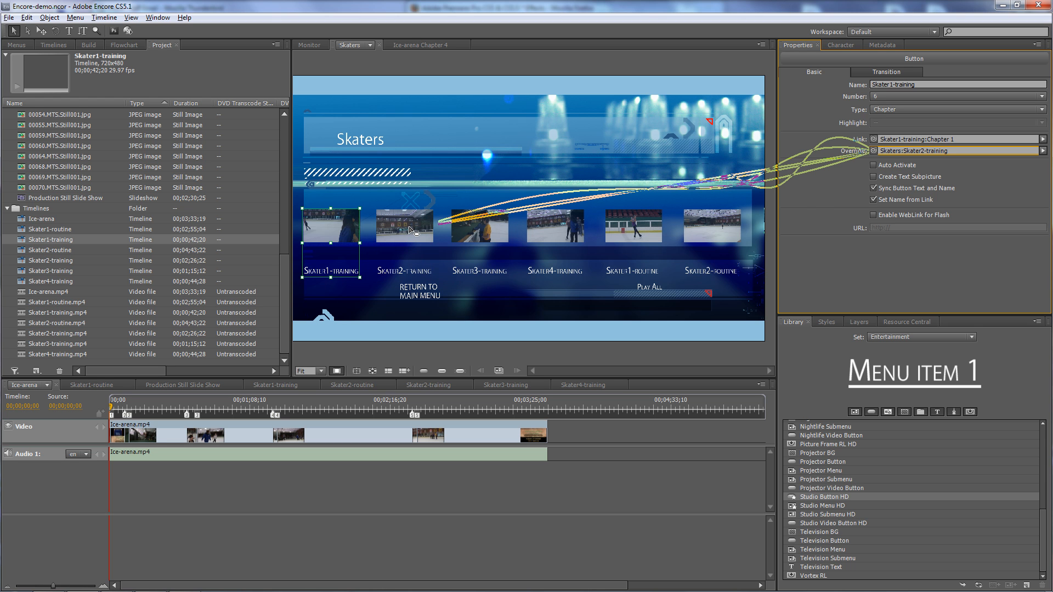
Step: Set the Skater2-training button's override to the Skater3-training button and the Skater3-training button's override to the Skater4-training button
{"action": "left_click", "coordinate": [410, 231]}
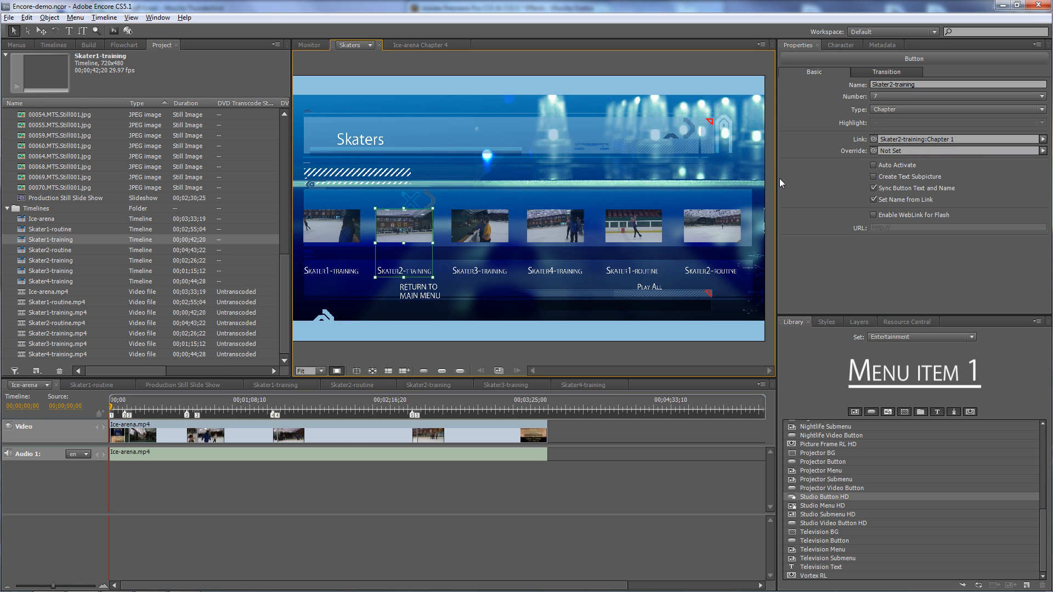
{"action": "mouse_move", "coordinate": [874, 152]}
{"action": "left_mouse_down"}
{"action": "mouse_move", "coordinate": [697, 175]}
{"action": "mouse_move", "coordinate": [467, 231]}
{"action": "left_mouse_up"}
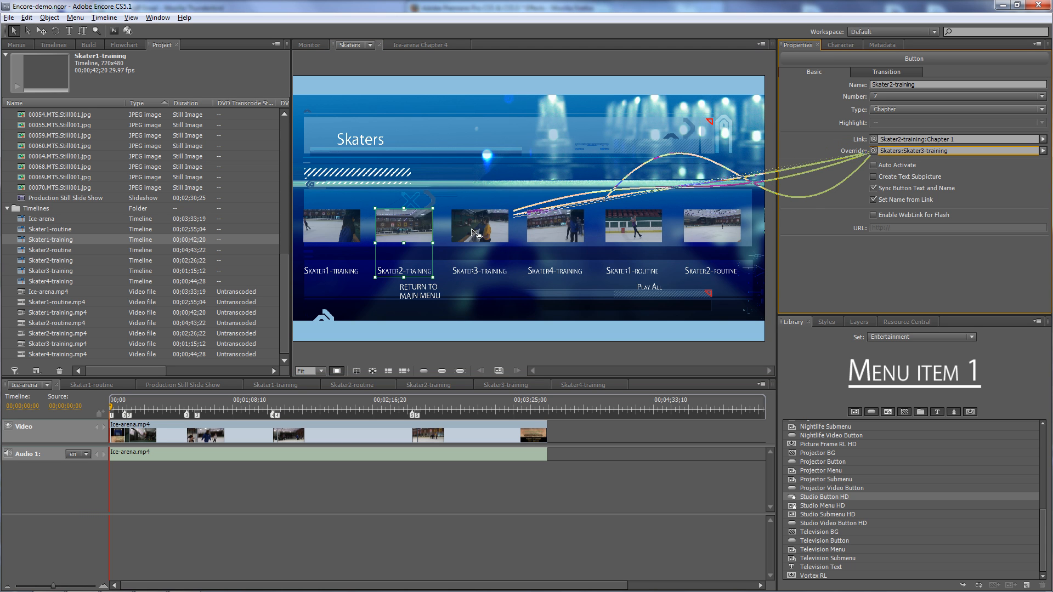
{"action": "left_click", "coordinate": [470, 231]}
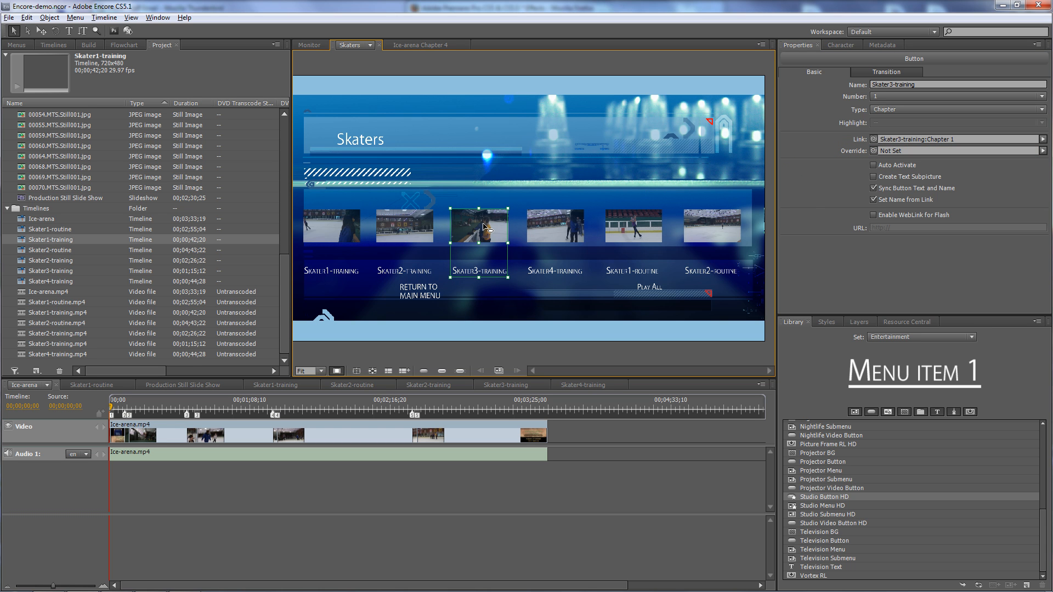
{"action": "left_click_drag", "start_coordinate": [875, 151], "coordinate": [554, 231]}
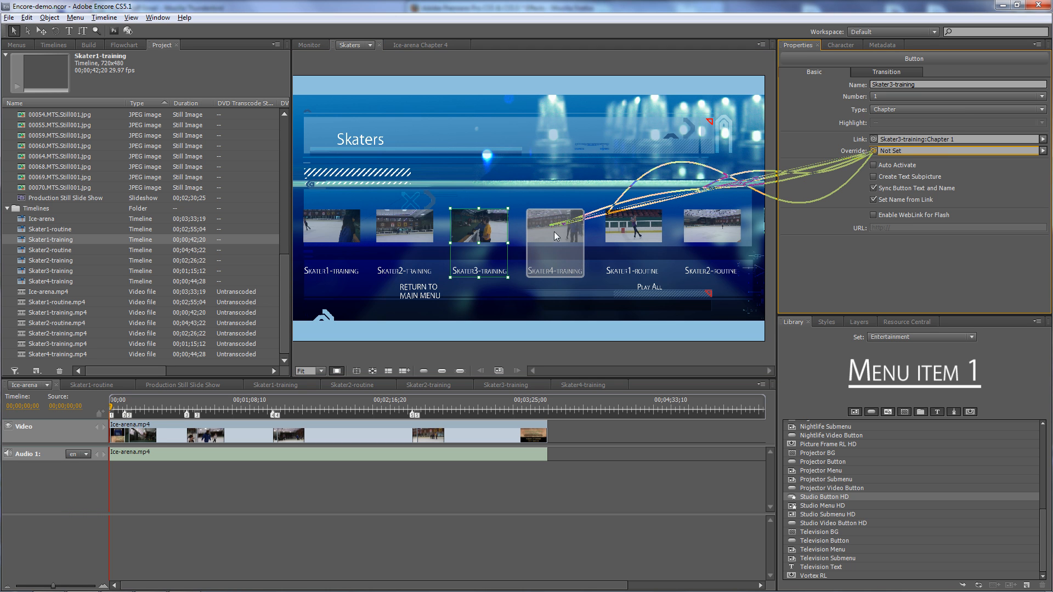
Step: Set the overrides of the Skater4-training, Skater1-routine and Skater2-routine buttons to the Skater1-routine, Skater2-routine and Play All buttons respectively
{"action": "left_click", "coordinate": [552, 229]}
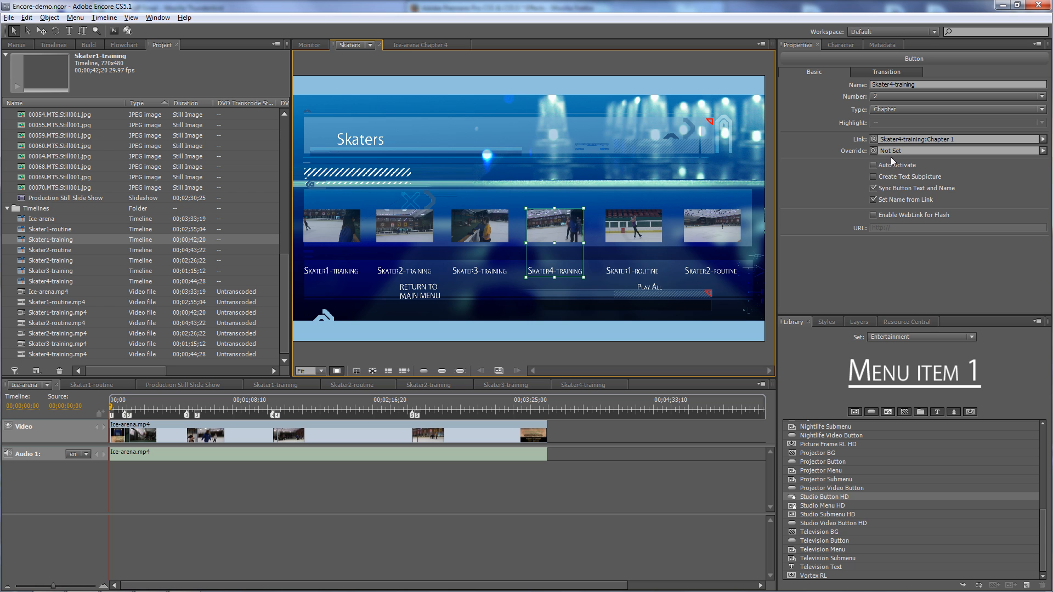
{"action": "left_click_drag", "start_coordinate": [874, 151], "coordinate": [640, 225]}
{"action": "left_click", "coordinate": [653, 229]}
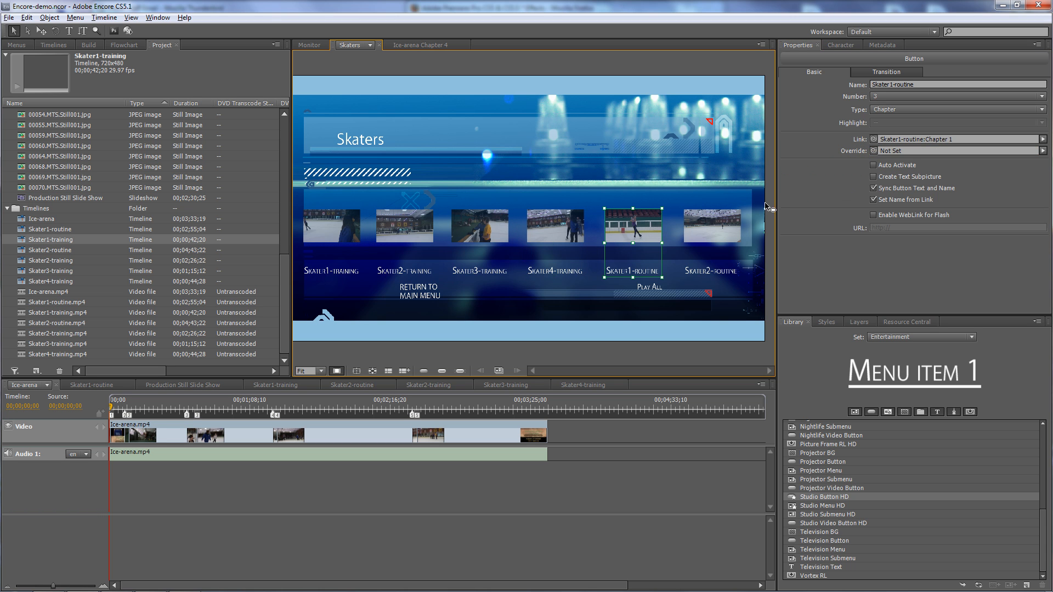
{"action": "left_click_drag", "start_coordinate": [875, 151], "coordinate": [705, 233]}
{"action": "left_click", "coordinate": [705, 234]}
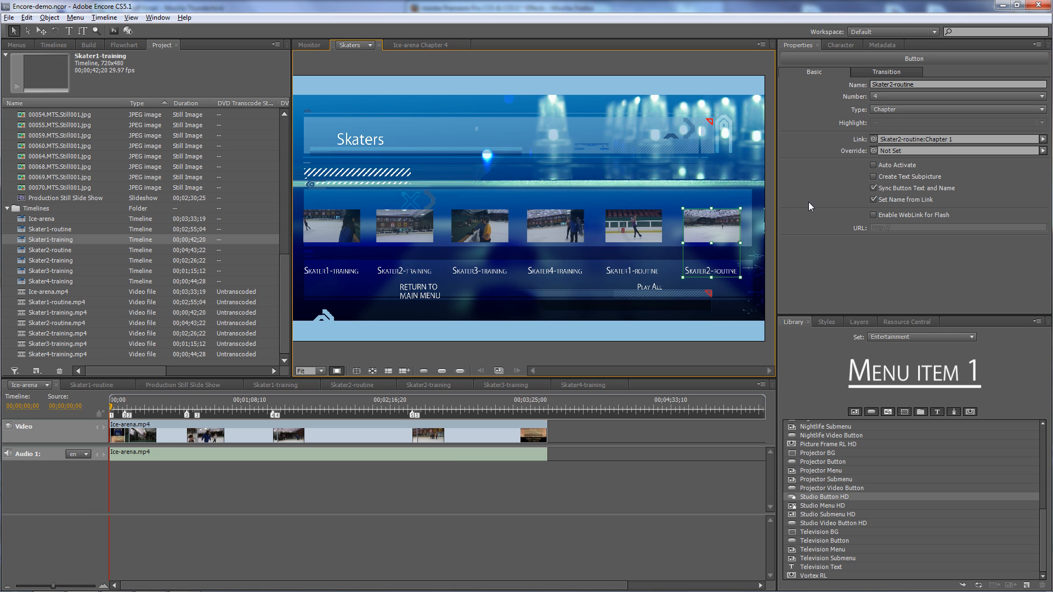
{"action": "left_click_drag", "start_coordinate": [873, 151], "coordinate": [654, 287]}
Step: Check the Play All playlist's end action and set the Play All button's override to the RETURN TO MAIN MENU button
{"action": "left_click", "coordinate": [654, 288]}
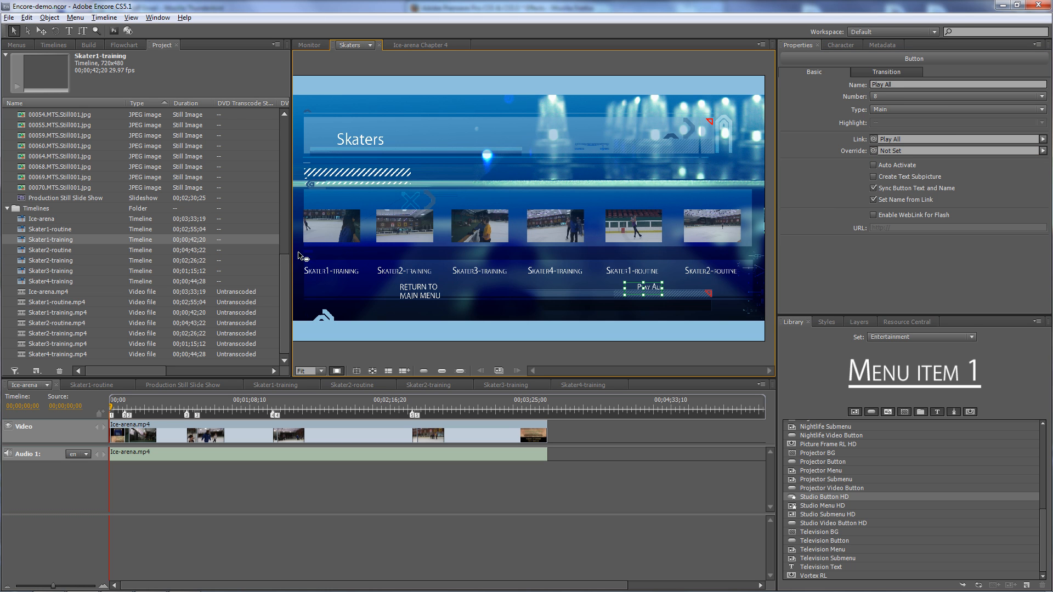
{"action": "left_click_drag", "start_coordinate": [289, 291], "coordinate": [288, 120]}
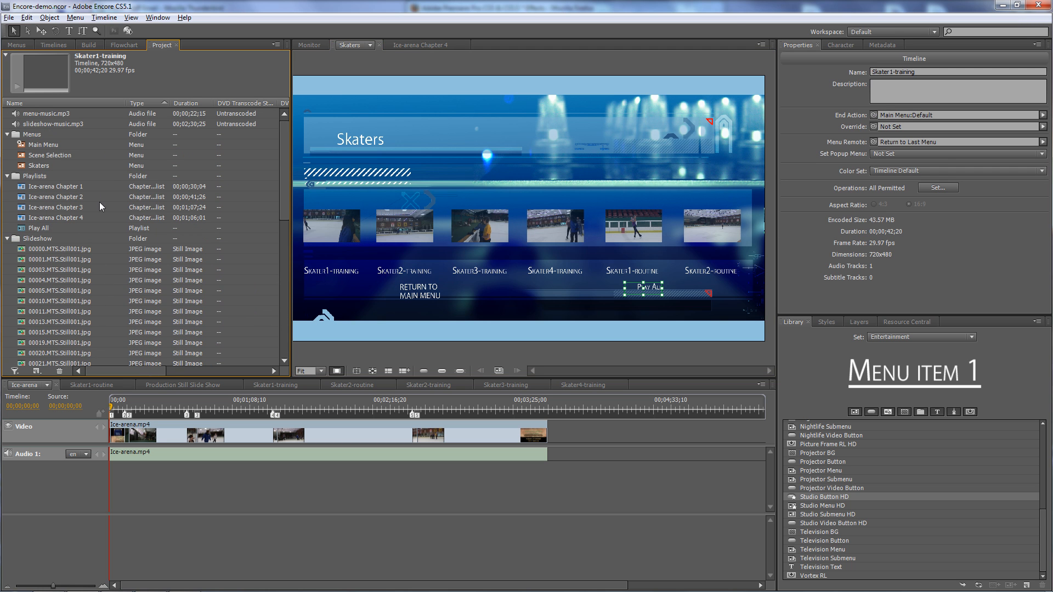
{"action": "left_click", "coordinate": [30, 228]}
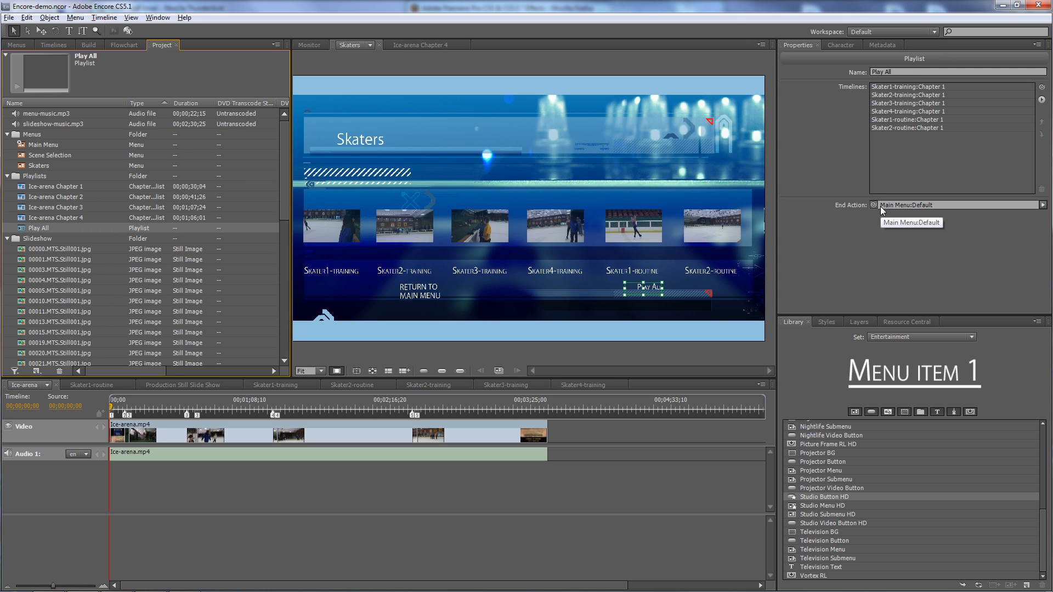
{"action": "left_click", "coordinate": [647, 290]}
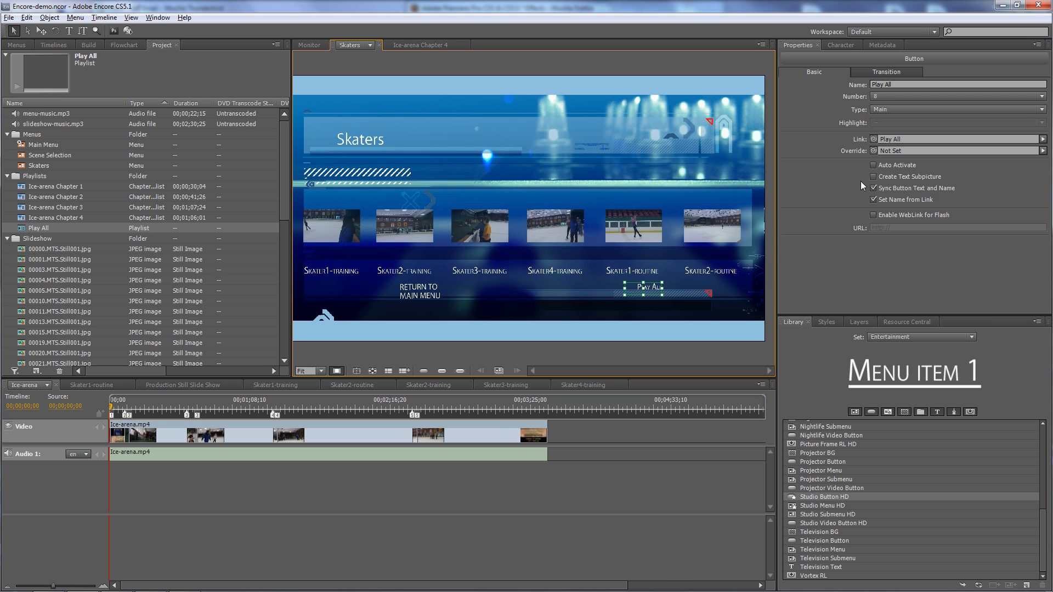
{"action": "left_click_drag", "start_coordinate": [875, 151], "coordinate": [419, 288]}
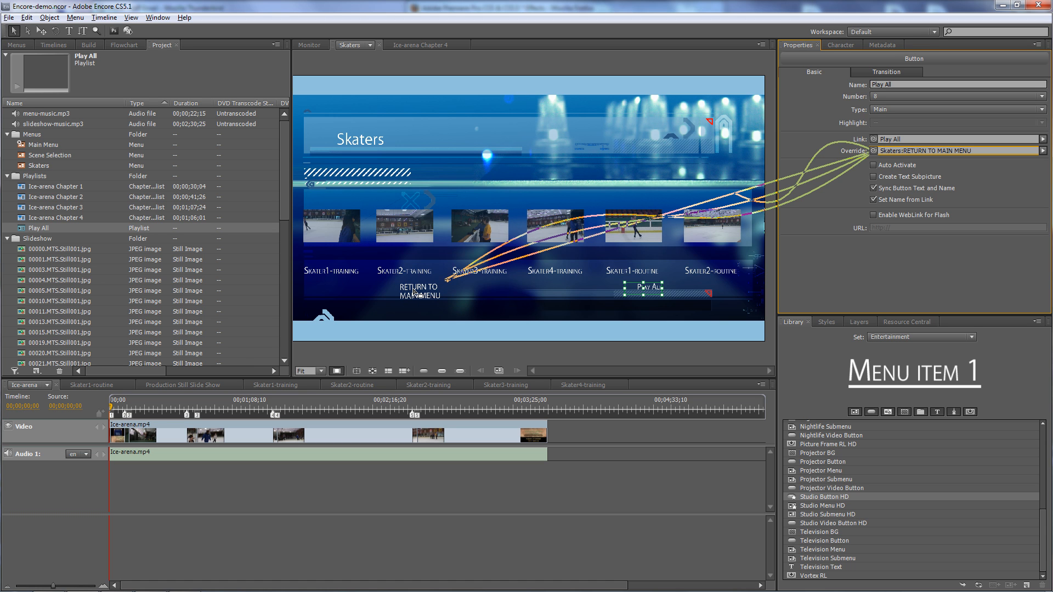
{"action": "left_click_drag", "start_coordinate": [415, 293], "coordinate": [415, 294]}
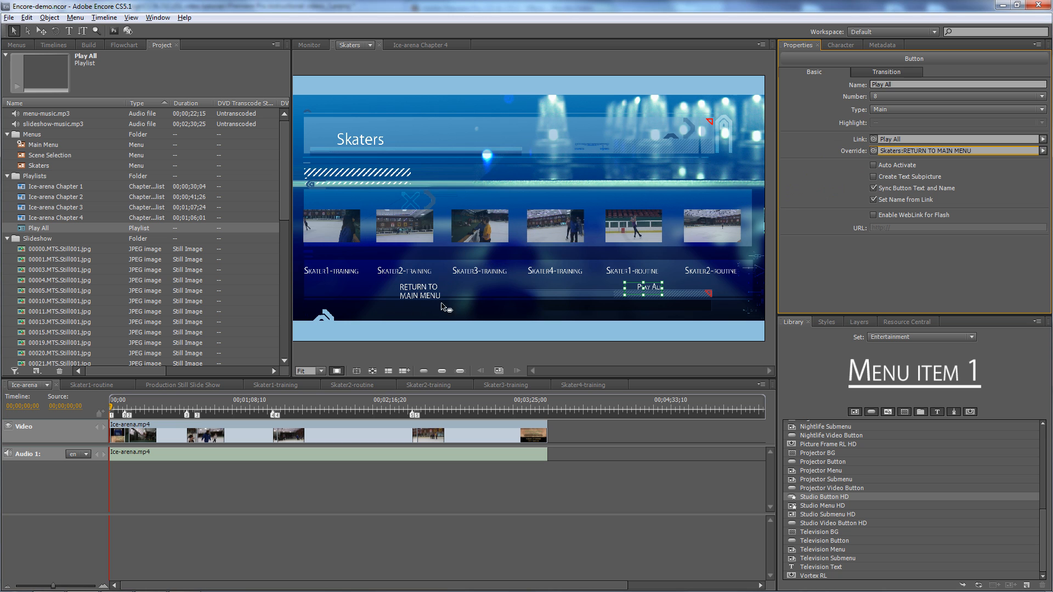
Step: Preview the project starting from the Skaters menu
{"action": "right_click", "coordinate": [519, 286]}
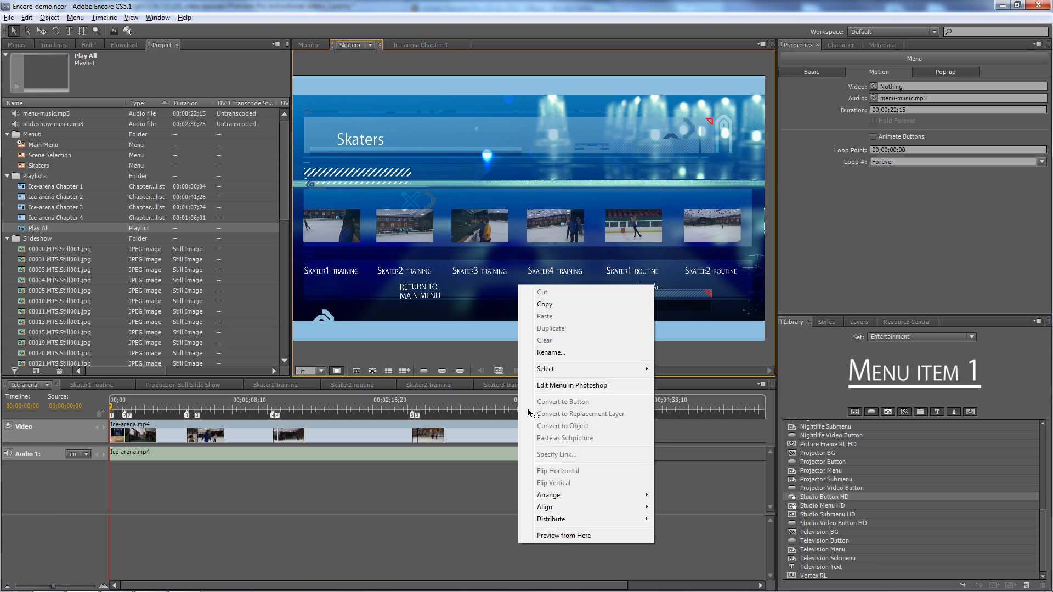
{"action": "left_click", "coordinate": [556, 536]}
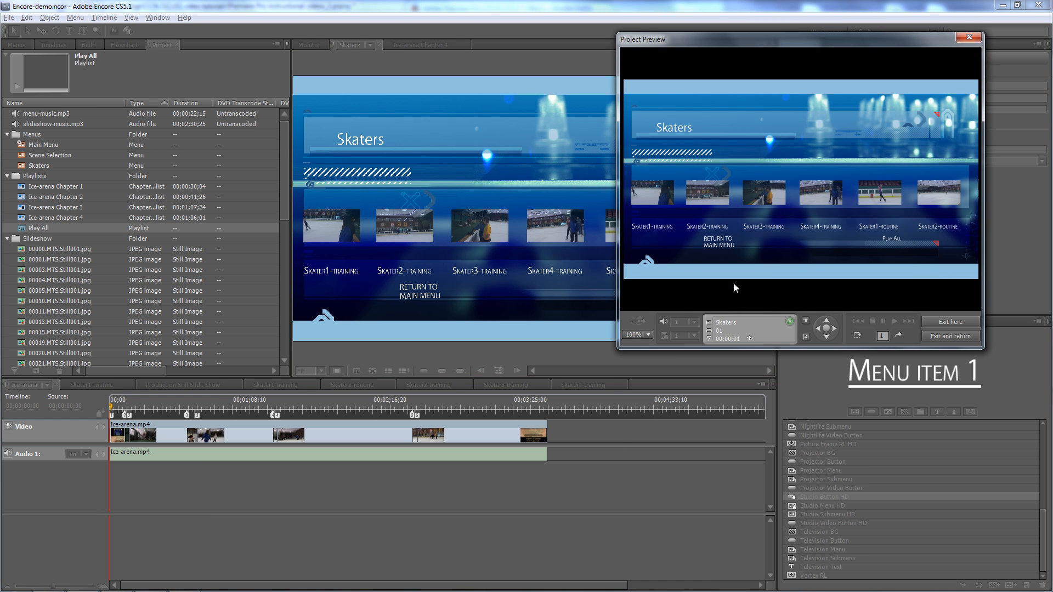
Step: Test the Skater2-routine button and its end action in the preview, and exit the preview
{"action": "left_click", "coordinate": [945, 196]}
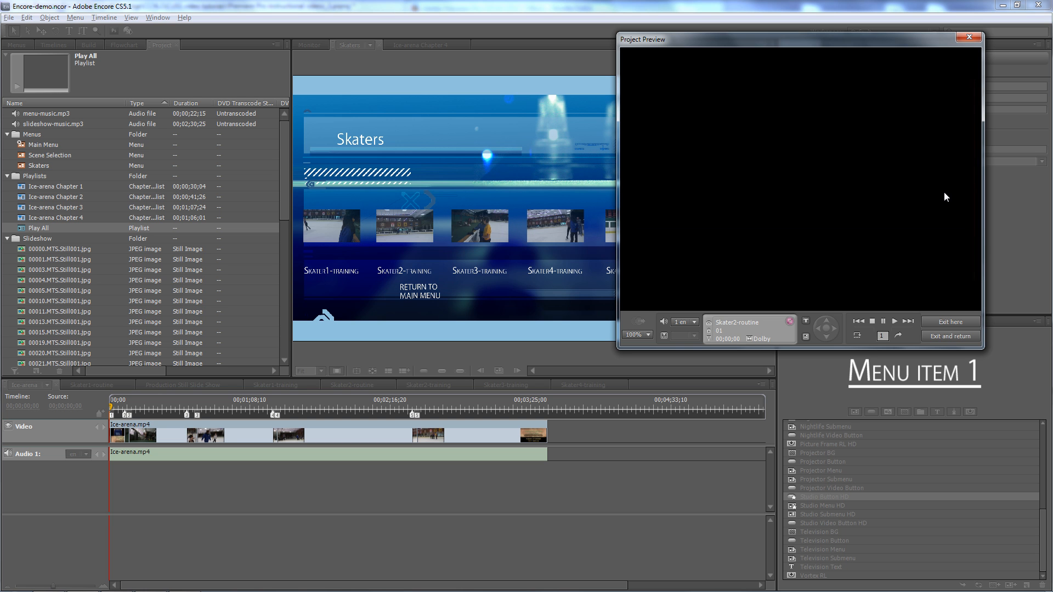
{"action": "left_click", "coordinate": [858, 336]}
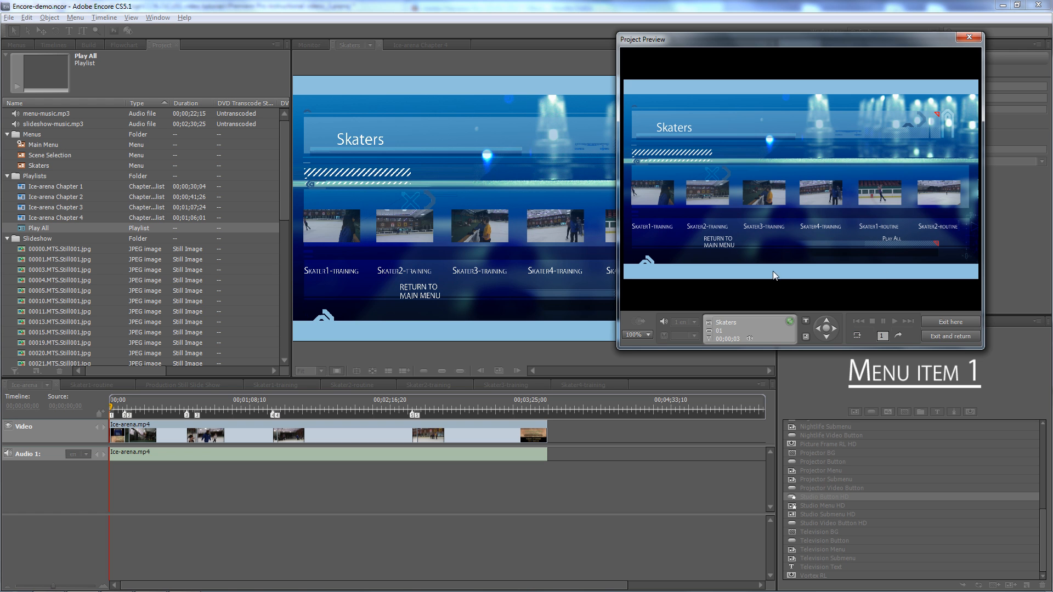
{"action": "left_click", "coordinate": [941, 335]}
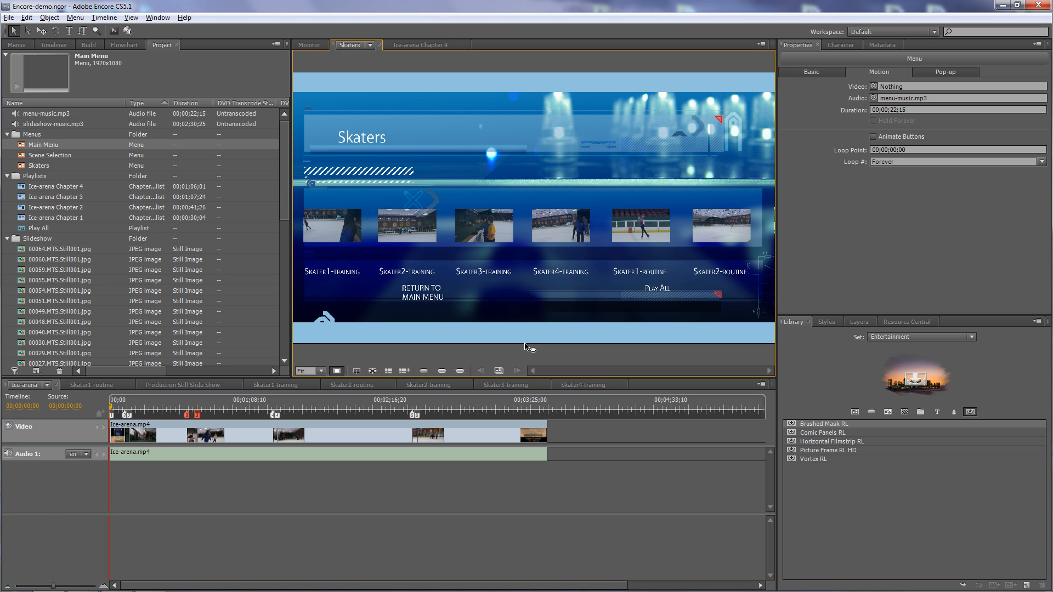
Step: Set the Main Menu as the project's First Play
{"action": "right_click", "coordinate": [23, 147]}
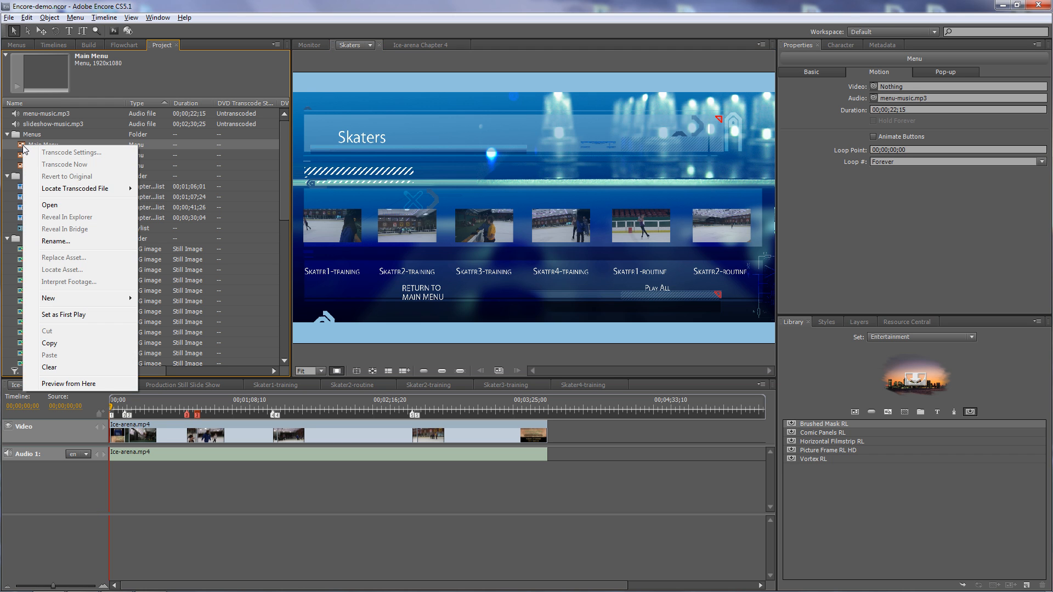
{"action": "left_click", "coordinate": [64, 317]}
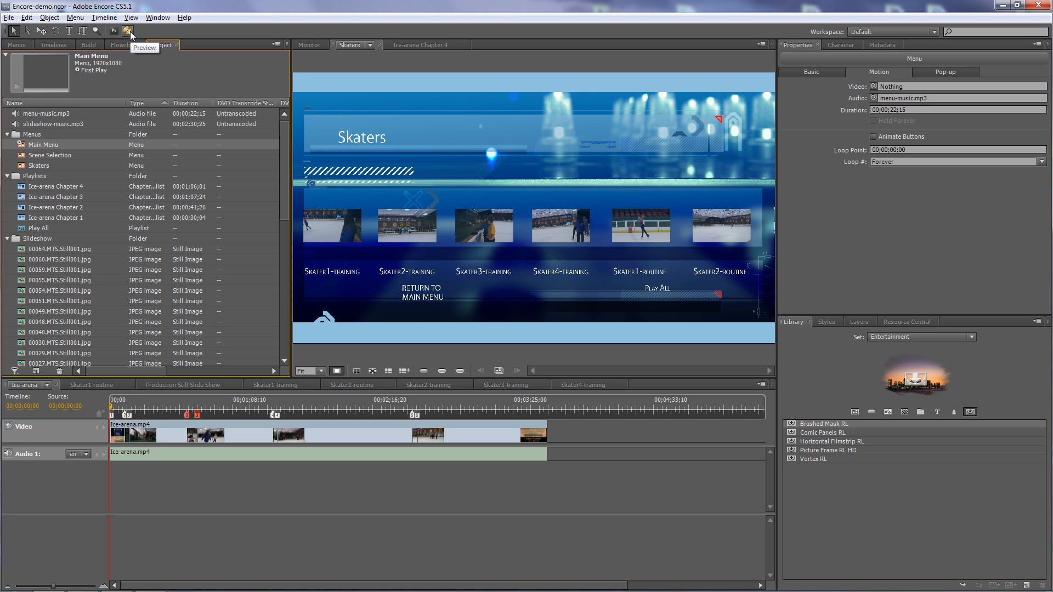
{"action": "right_click", "coordinate": [446, 126]}
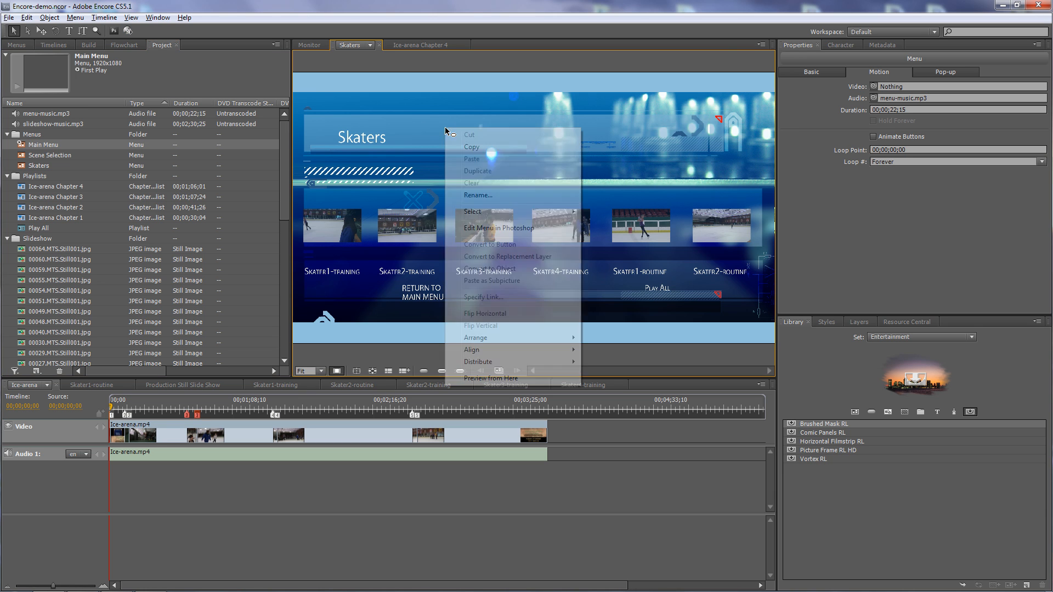
{"action": "left_click", "coordinate": [497, 15]}
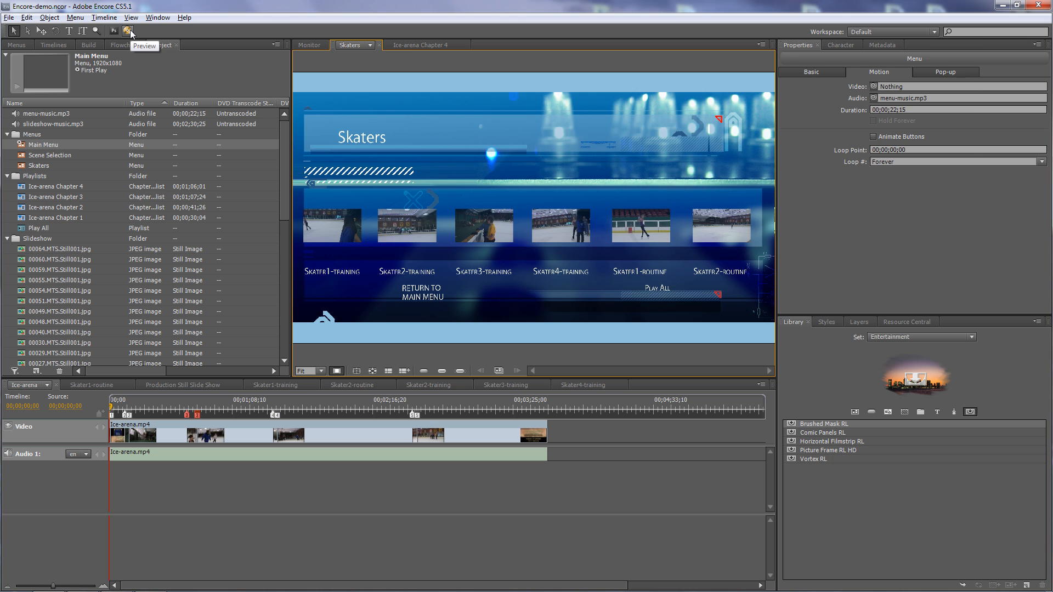
Step: Preview the project from First Play, testing Scene Selection, Skaters, both RETURN TO MAIN MENU buttons and Skater2-routine's end action, and exit the preview
{"action": "left_click", "coordinate": [128, 31]}
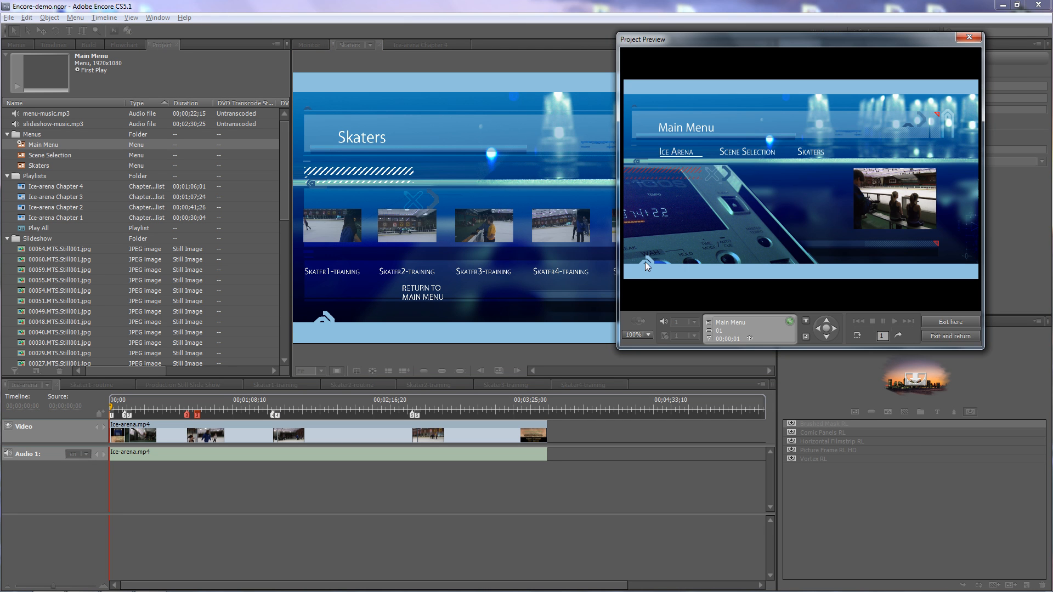
{"action": "left_click", "coordinate": [745, 154]}
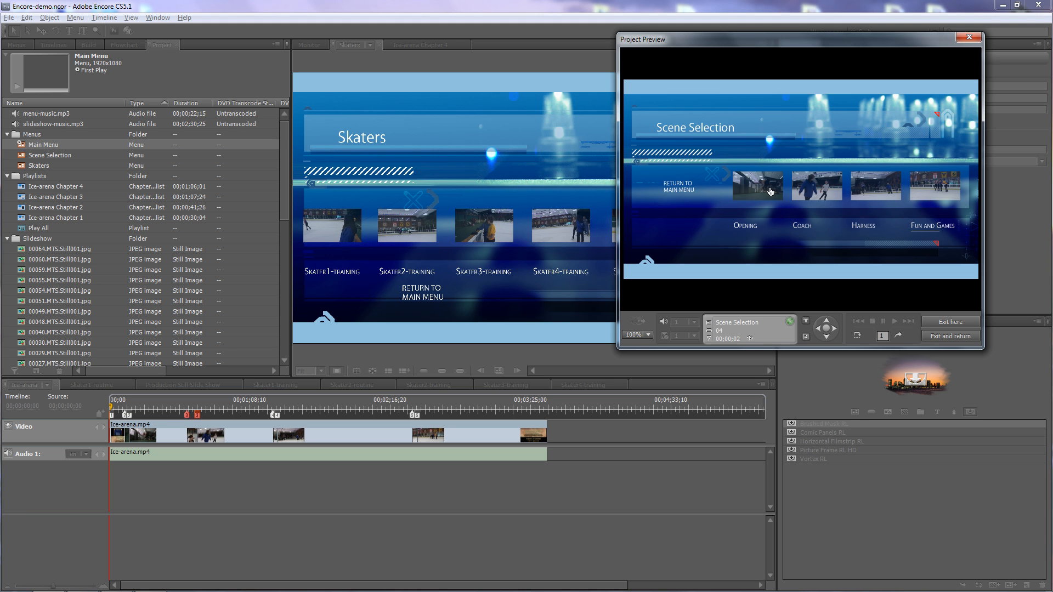
{"action": "left_click", "coordinate": [678, 189]}
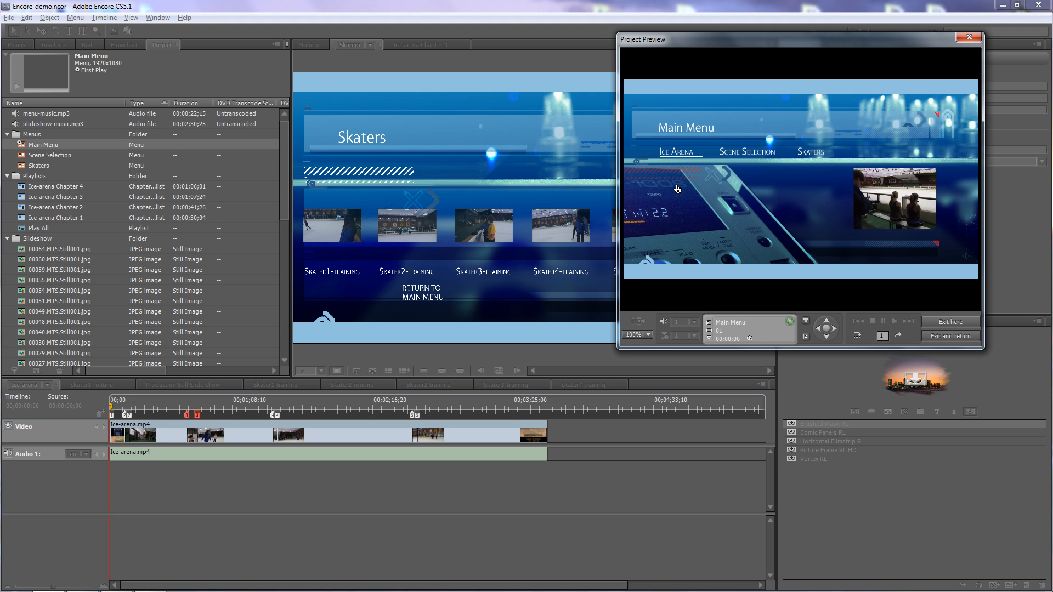
{"action": "left_click", "coordinate": [811, 155]}
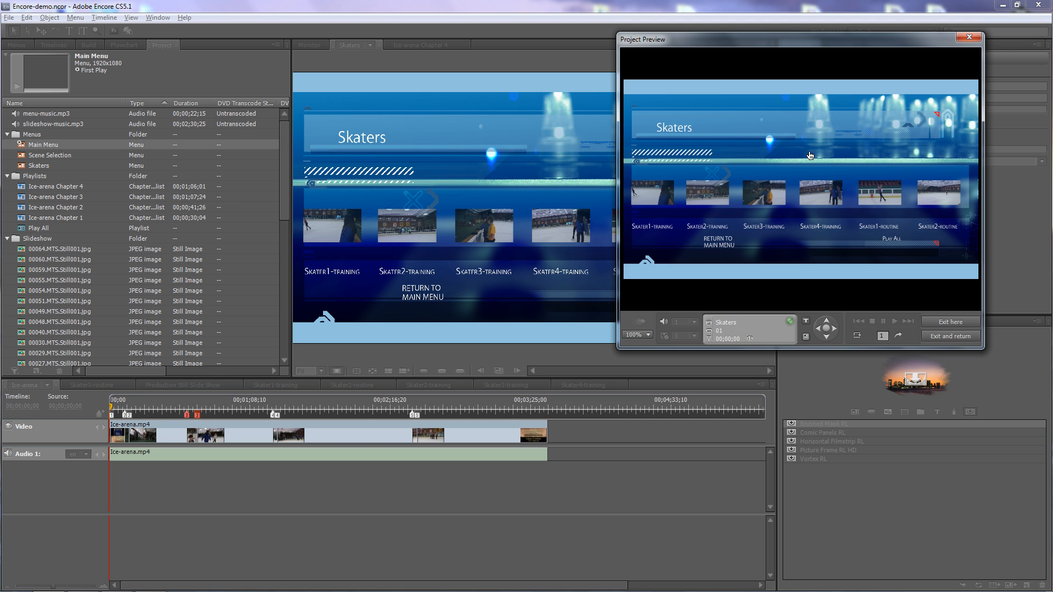
{"action": "left_click", "coordinate": [717, 246]}
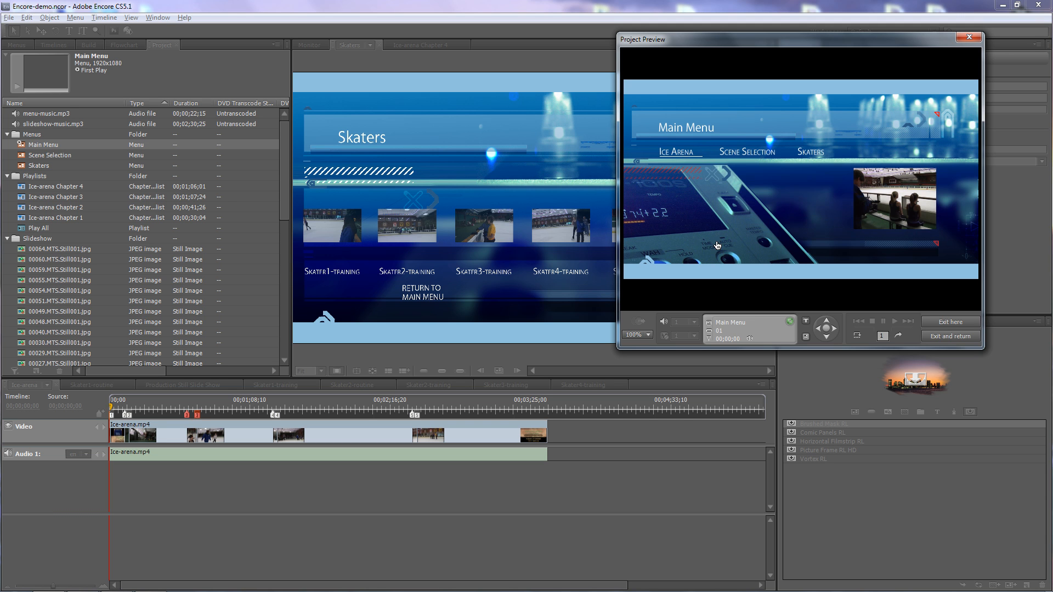
{"action": "left_click", "coordinate": [819, 157]}
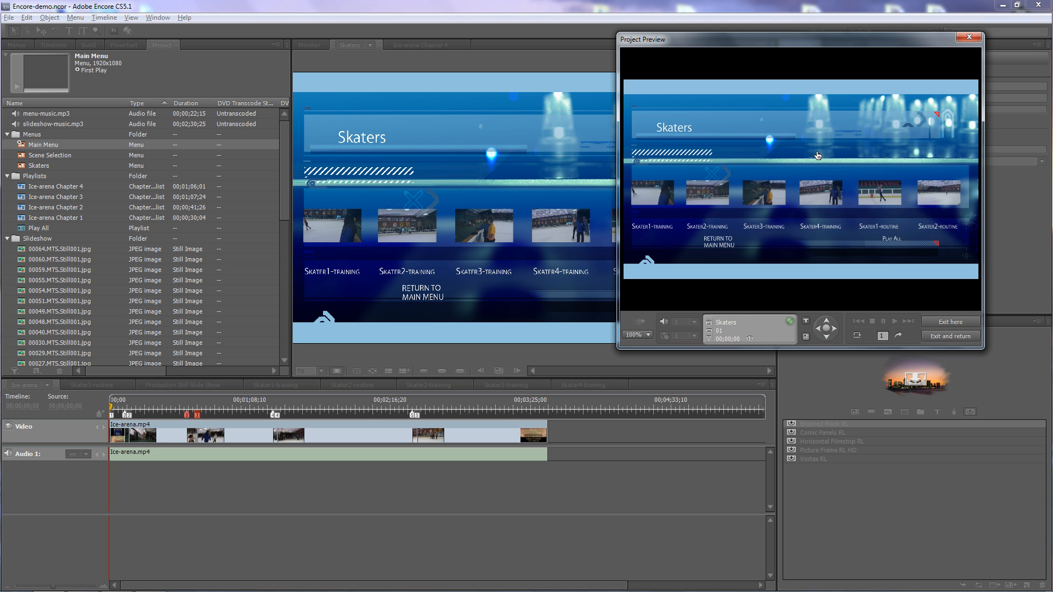
{"action": "left_click", "coordinate": [940, 195]}
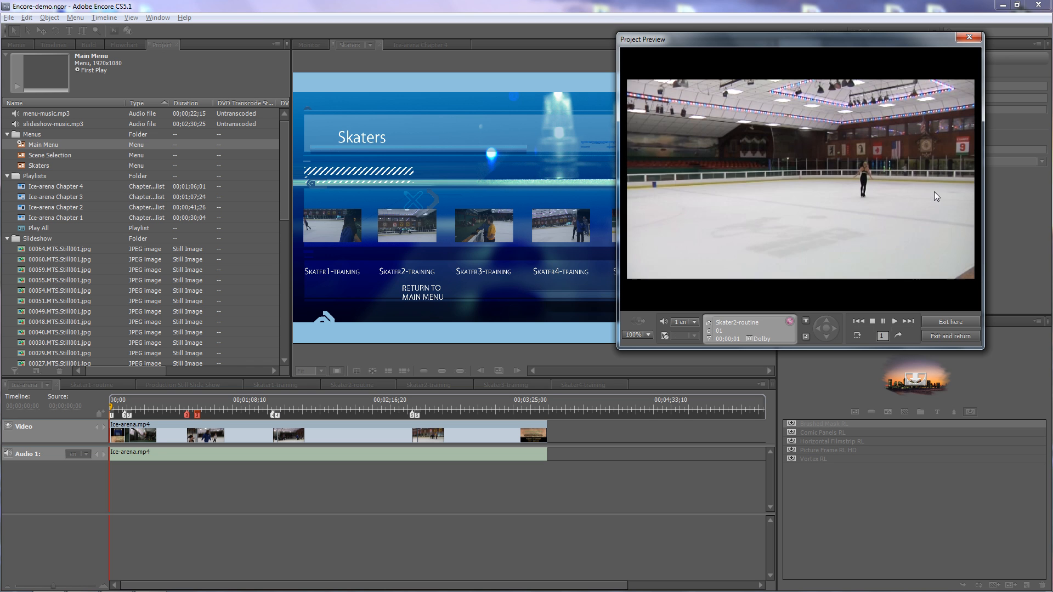
{"action": "left_click", "coordinate": [858, 336]}
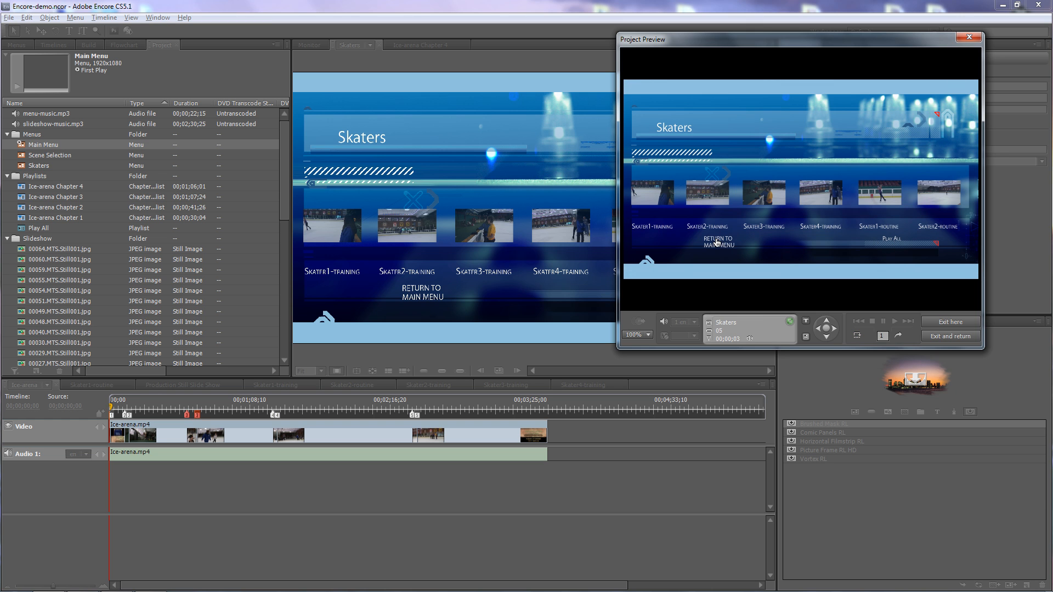
{"action": "left_click", "coordinate": [939, 336]}
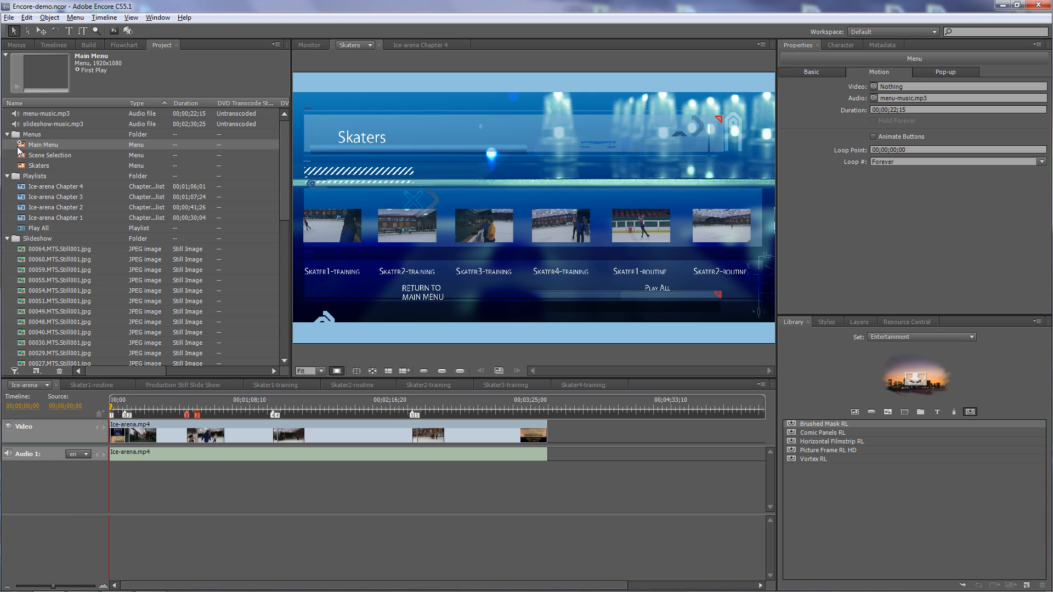
Step: Run Check Project with all checks enabled to look for navigation and build problems
{"action": "left_click_drag", "start_coordinate": [19, 150], "coordinate": [341, 147]}
{"action": "left_click", "coordinate": [88, 46]}
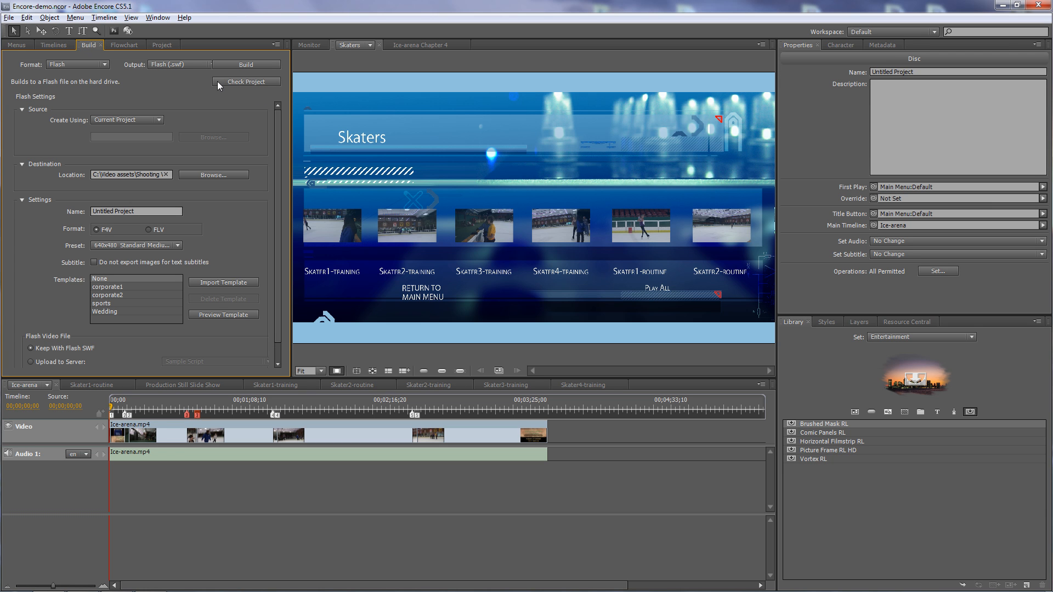
{"action": "left_click", "coordinate": [254, 81]}
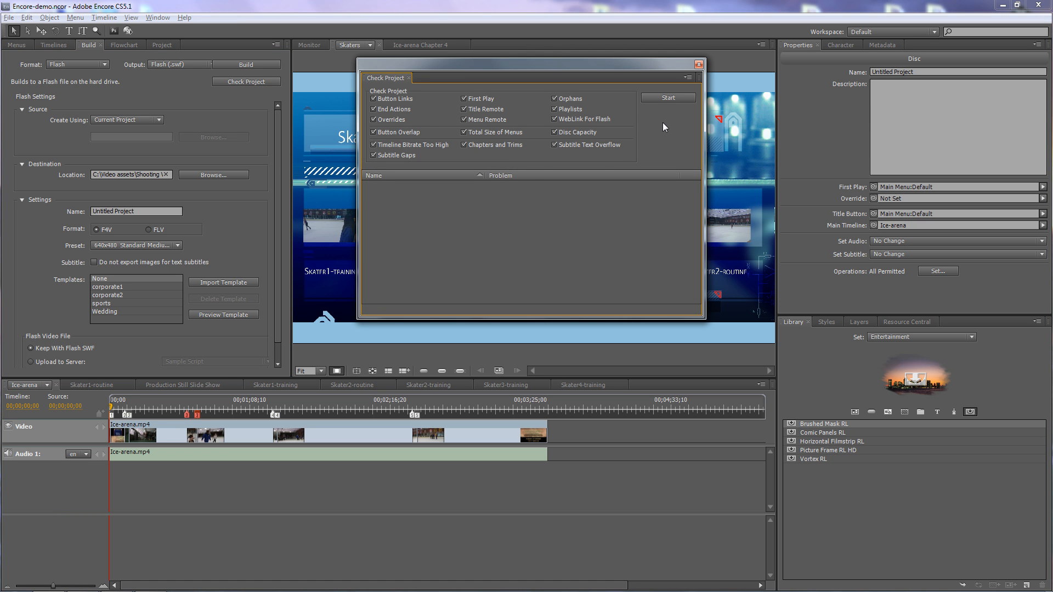
{"action": "left_click", "coordinate": [672, 98]}
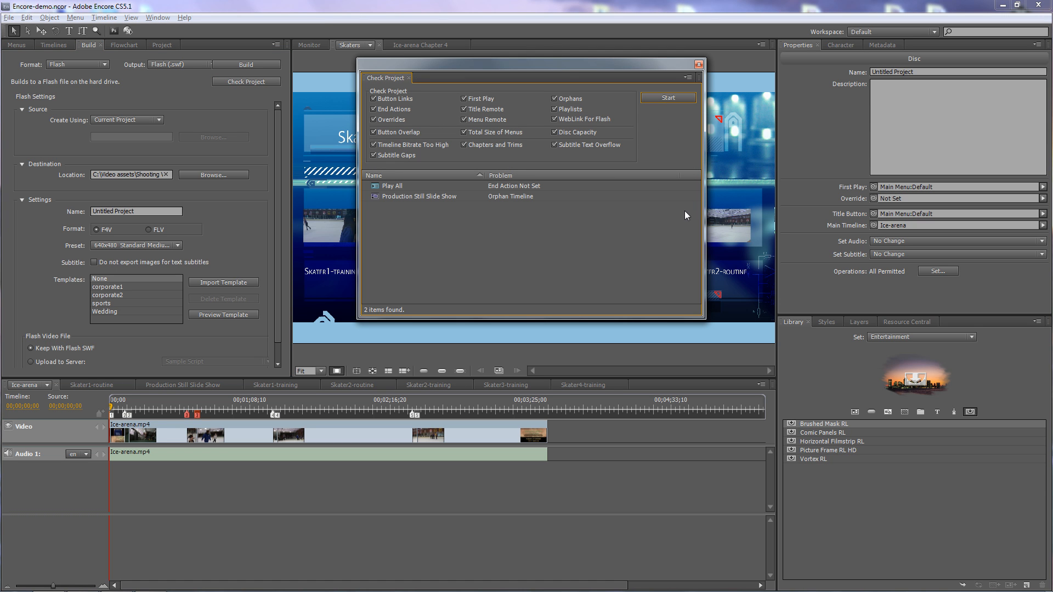
{"action": "left_click_drag", "start_coordinate": [566, 68], "coordinate": [703, 81]}
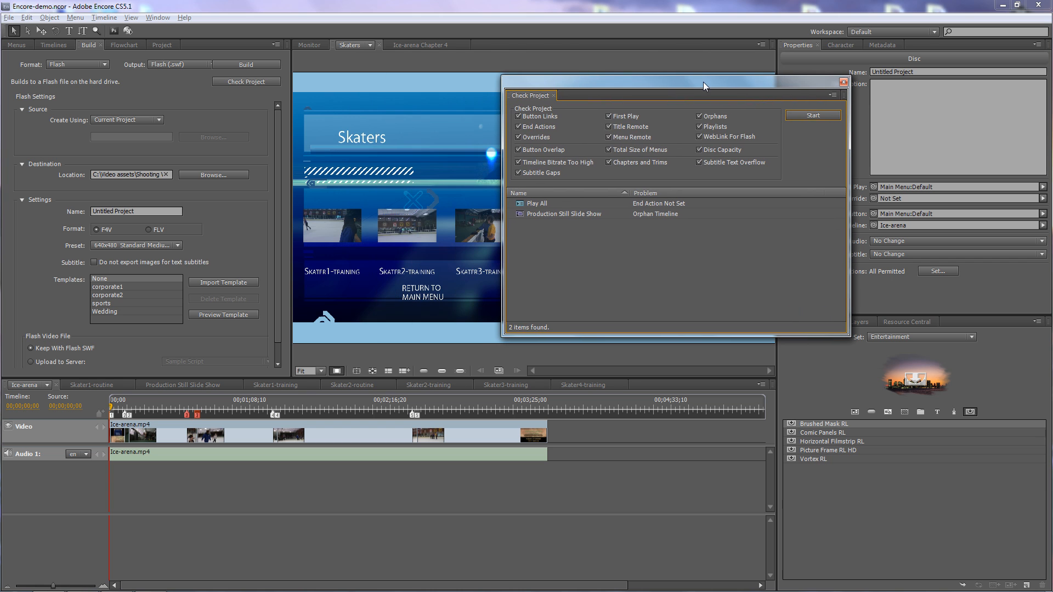
Step: Set the Play All playlist's end action to Main Menu:Default
{"action": "left_click", "coordinate": [535, 203]}
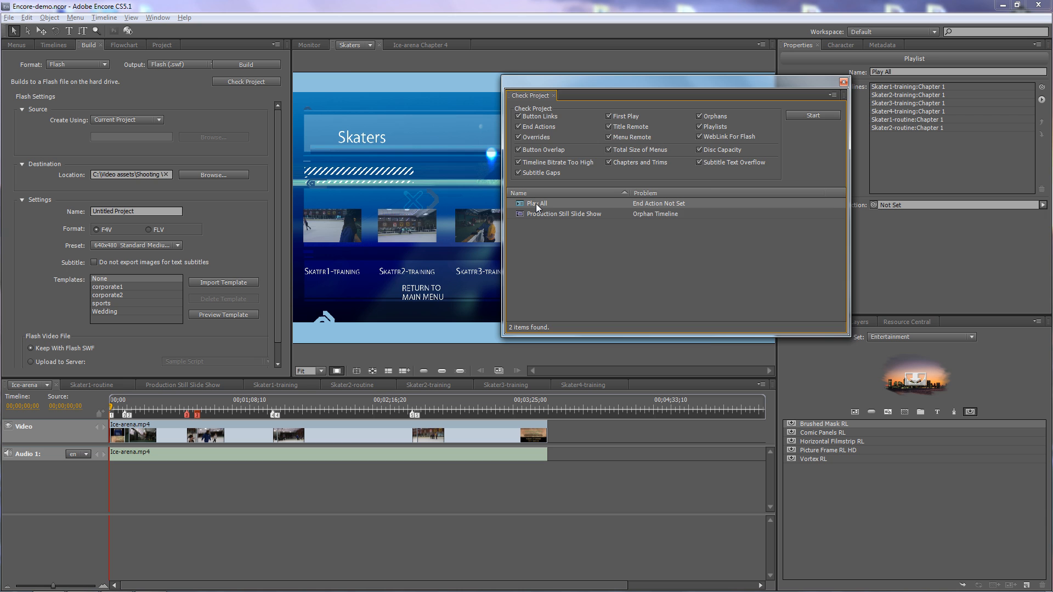
{"action": "left_click", "coordinate": [272, 85]}
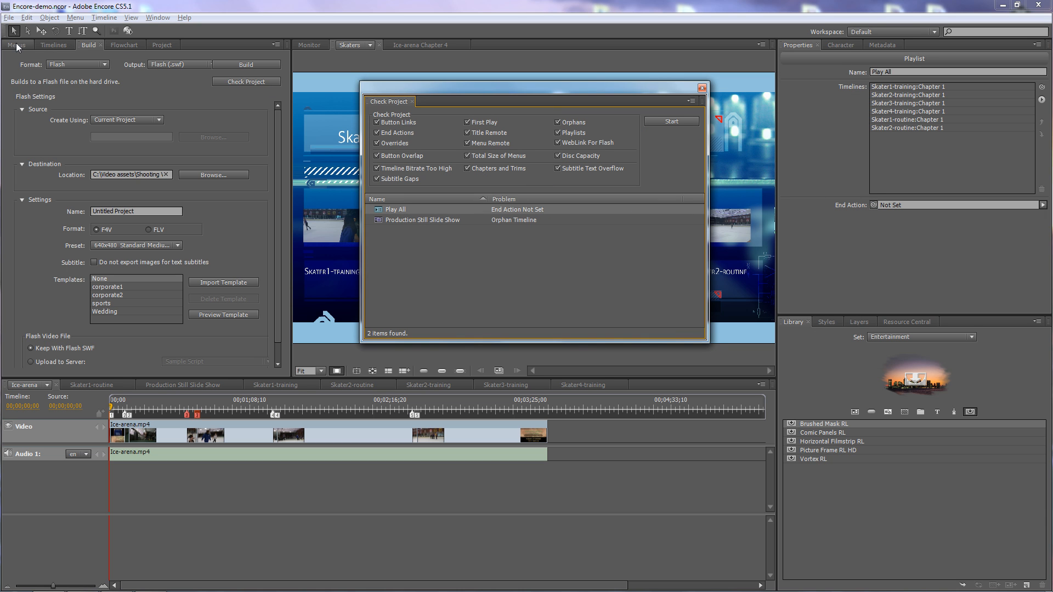
{"action": "left_click", "coordinate": [155, 46]}
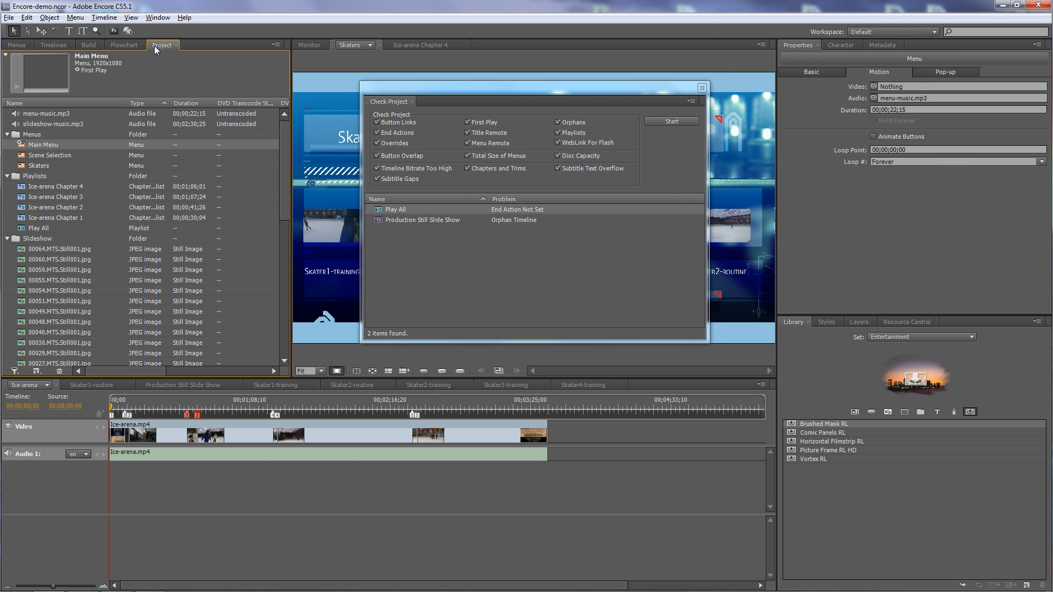
{"action": "left_click", "coordinate": [384, 210]}
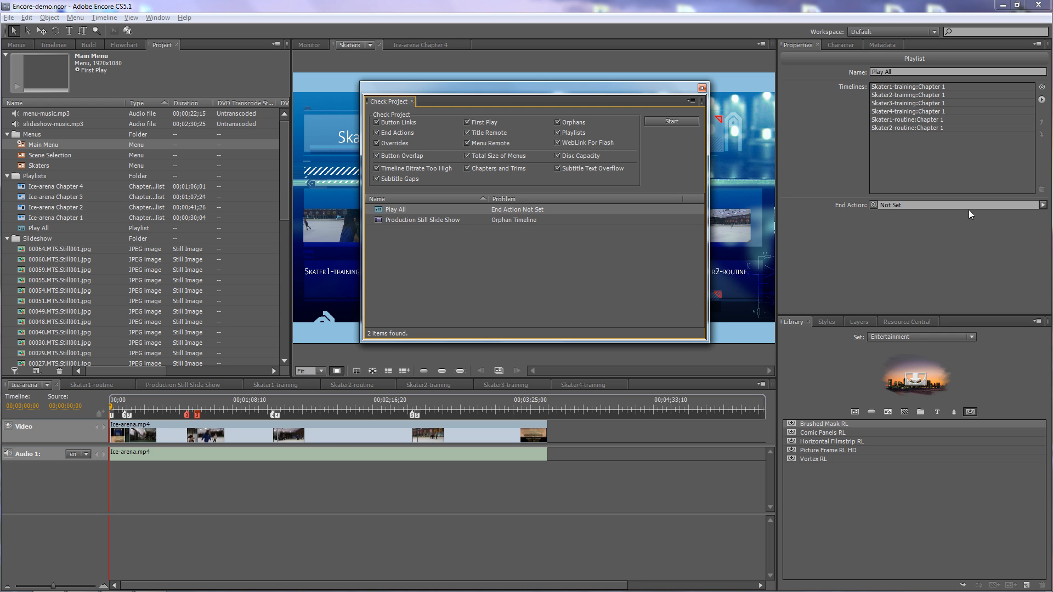
{"action": "left_click_drag", "start_coordinate": [874, 205], "coordinate": [67, 146]}
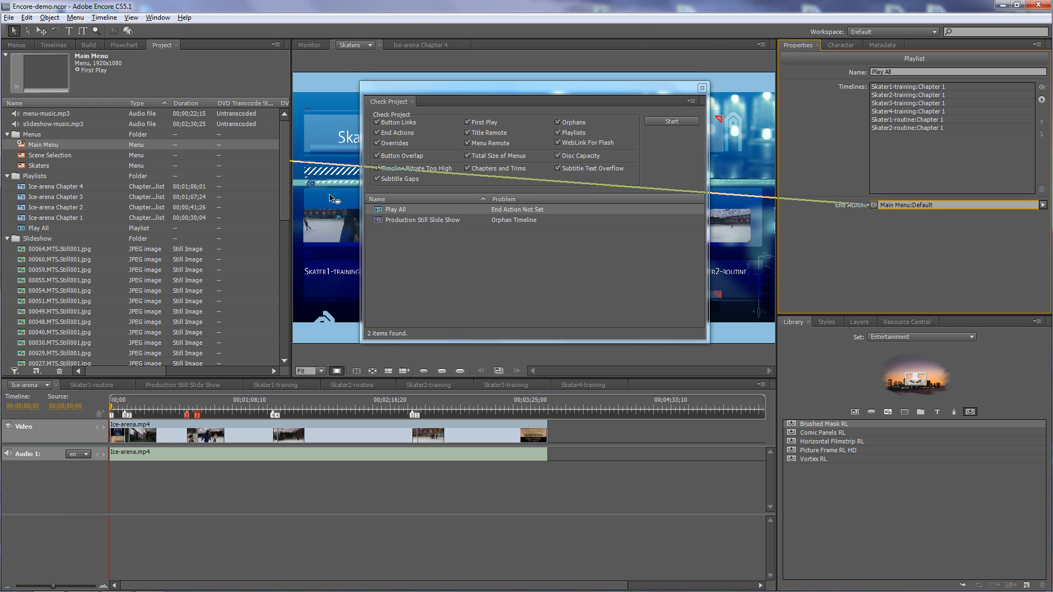
{"action": "left_click", "coordinate": [400, 268]}
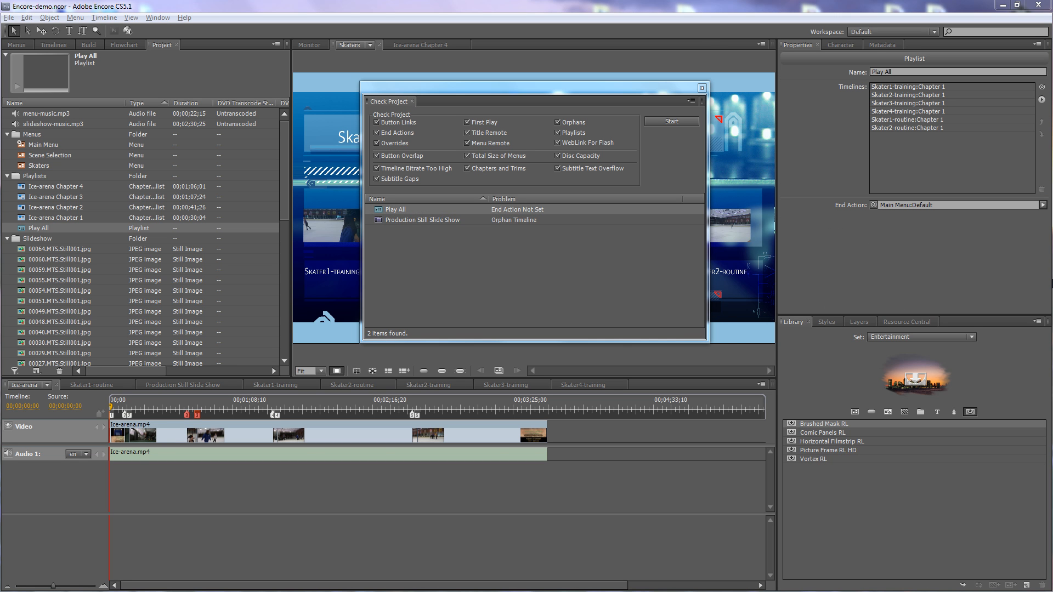
Step: Close the project check, duplicate the Main Menu's Skaters button beside the original and link the copy to the Production Still Slide Show
{"action": "left_click", "coordinate": [459, 221]}
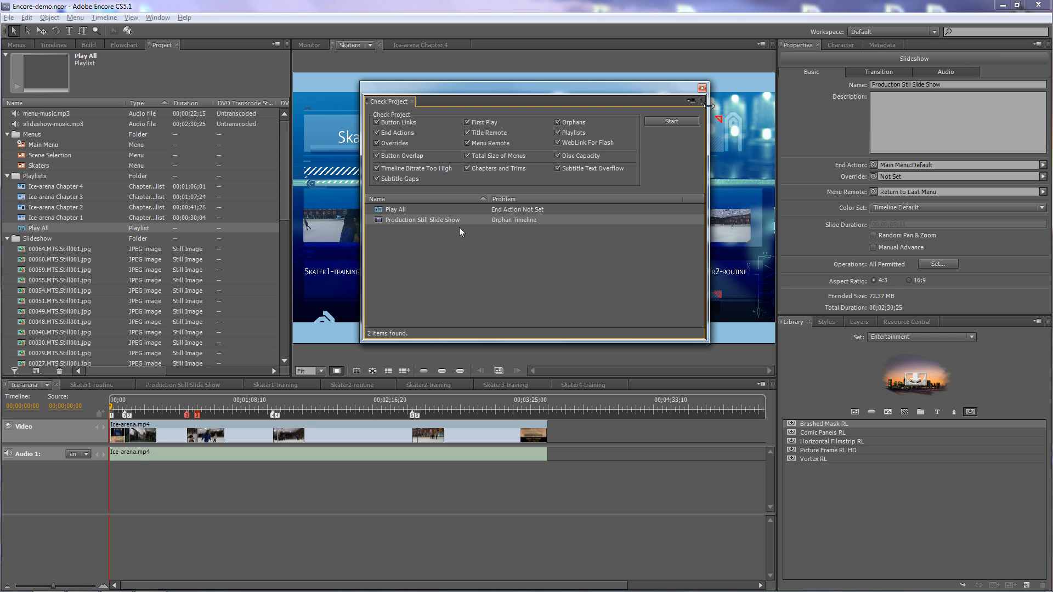
{"action": "left_click", "coordinate": [702, 88]}
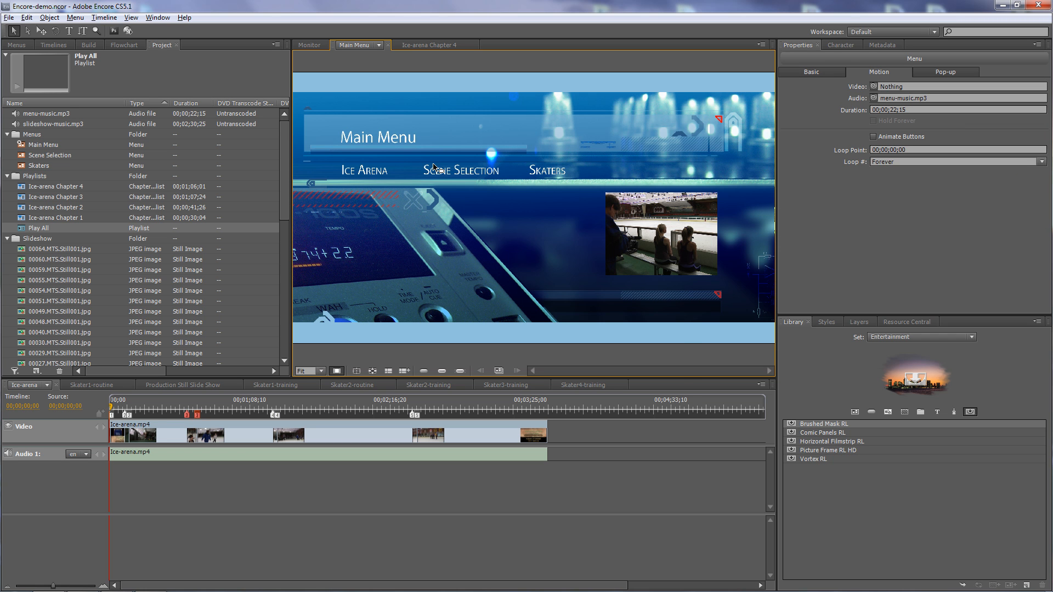
{"action": "right_click", "coordinate": [549, 172]}
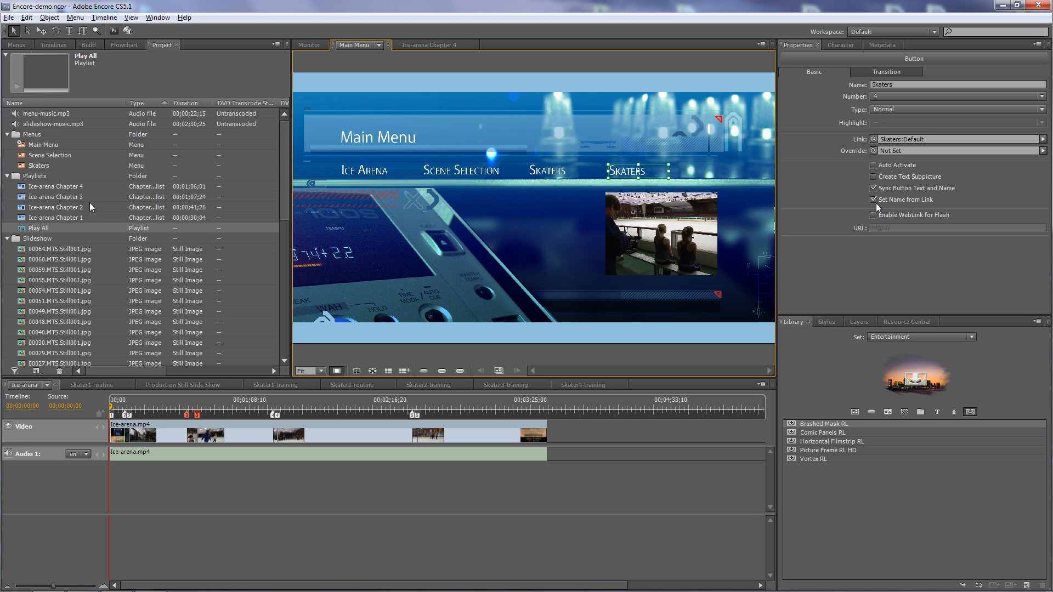
{"action": "key", "text": "shift+Left"}
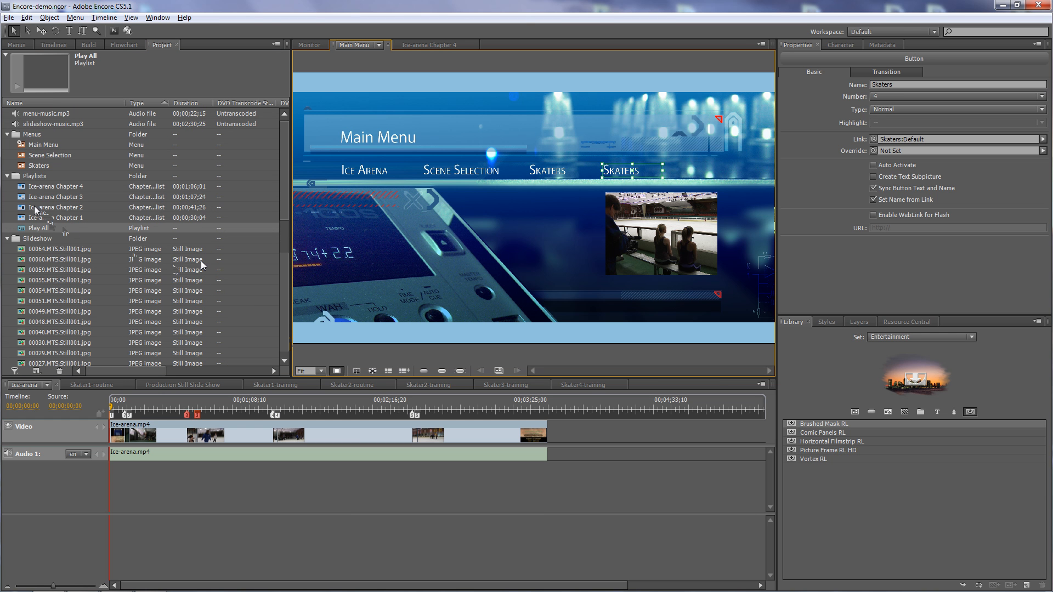
{"action": "left_click_drag", "start_coordinate": [26, 207], "coordinate": [650, 169]}
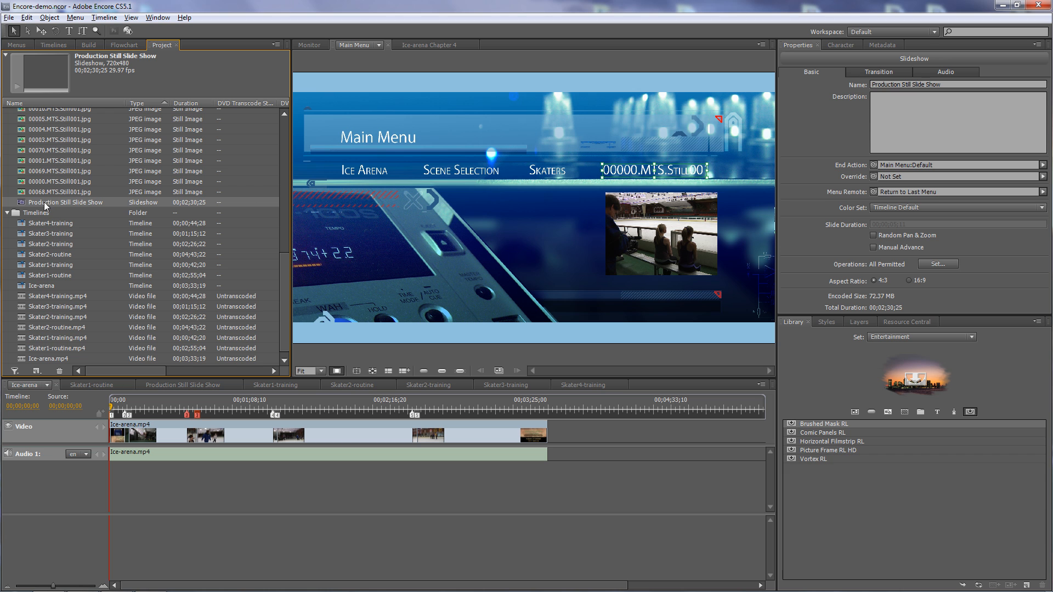
Step: Rename the new Main Menu button Production Still Slide Show and check the slideshow's properties
{"action": "left_click", "coordinate": [623, 175]}
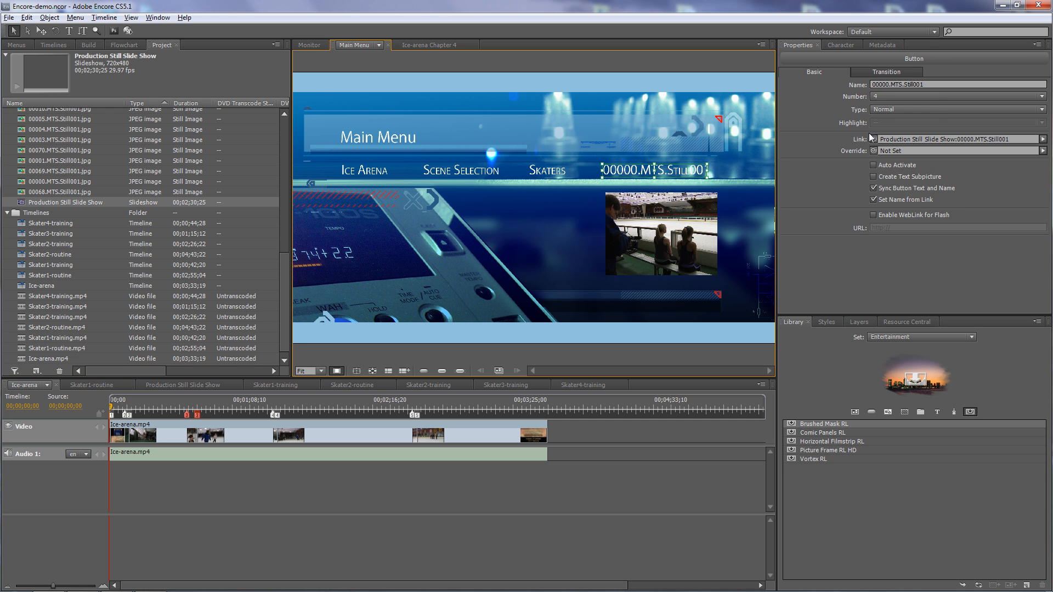
{"action": "left_click_drag", "start_coordinate": [934, 85], "coordinate": [859, 95]}
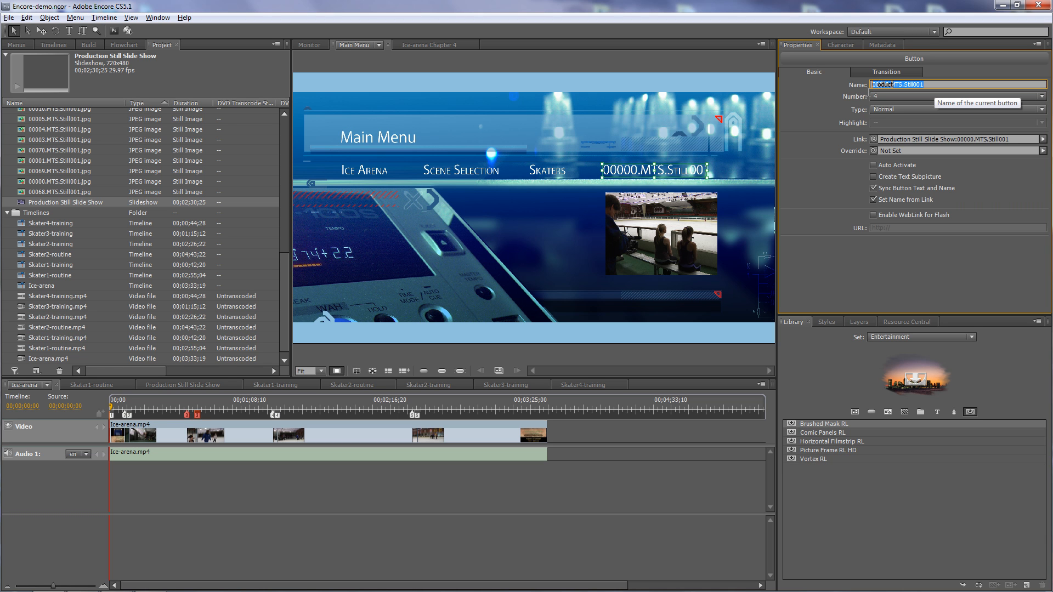
{"action": "type", "text": "Production Sti"}
{"action": "type", "text": "ll Slide Show"}
{"action": "key", "text": "Return"}
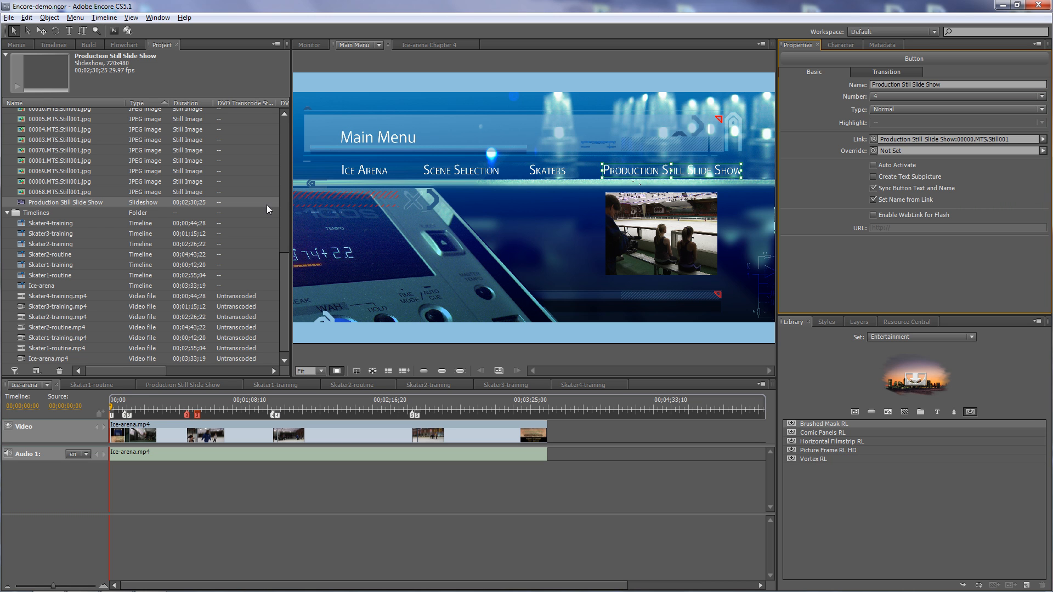
{"action": "left_click", "coordinate": [24, 202]}
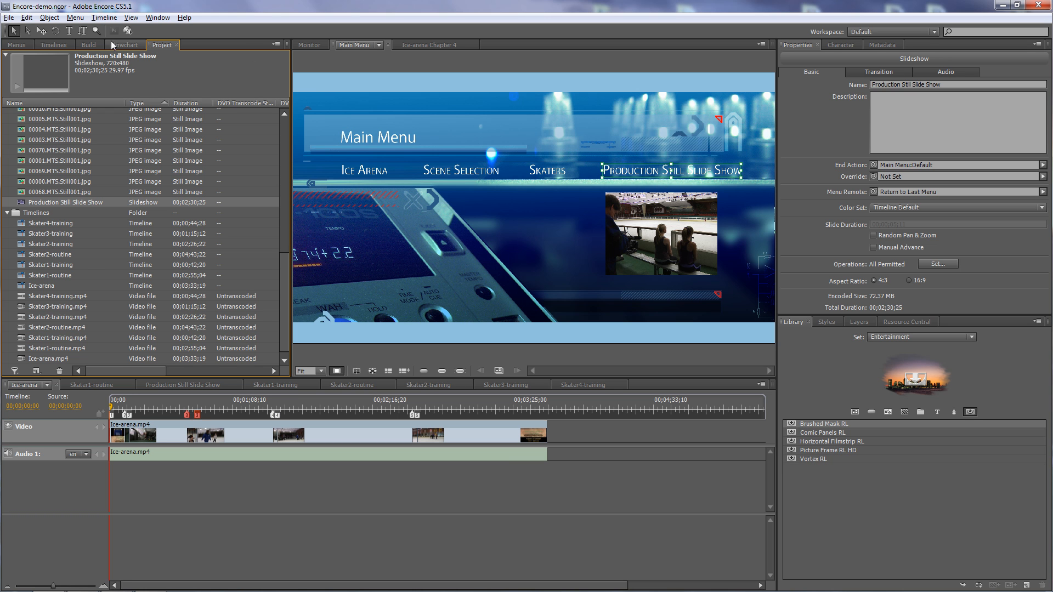
Step: Run Check Project again with all checks enabled on the project's build settings, and close the check once it finishes
{"action": "left_click", "coordinate": [88, 46]}
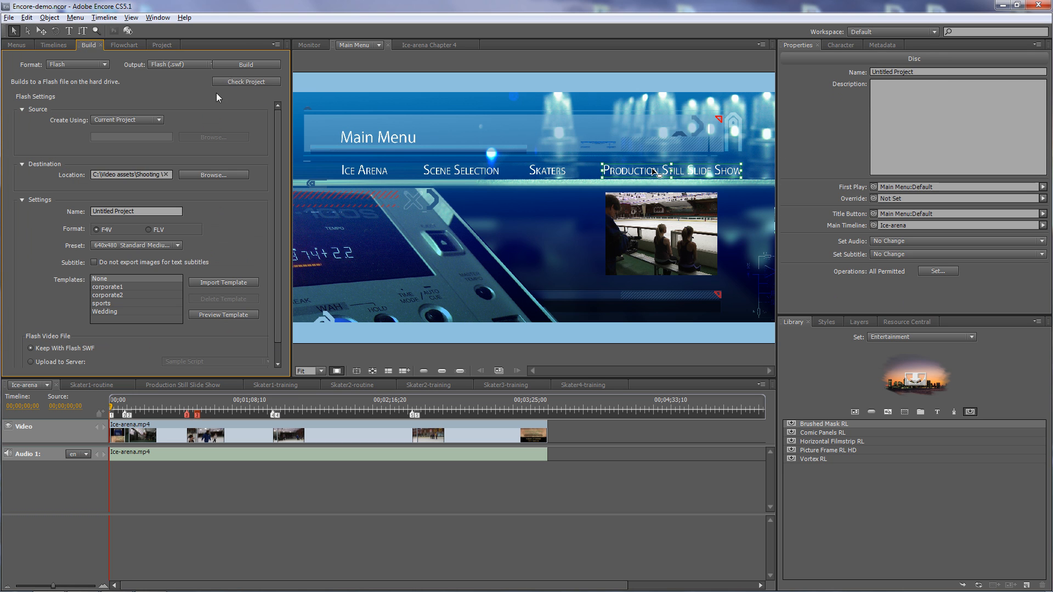
{"action": "left_click", "coordinate": [265, 82]}
{"action": "left_click", "coordinate": [674, 122]}
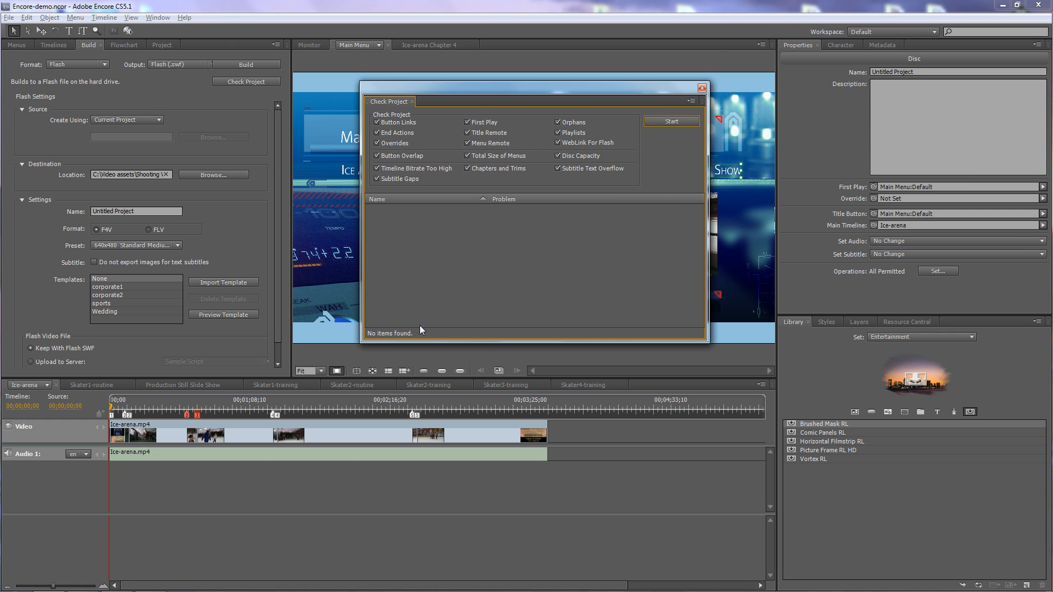
{"action": "left_click", "coordinate": [703, 88]}
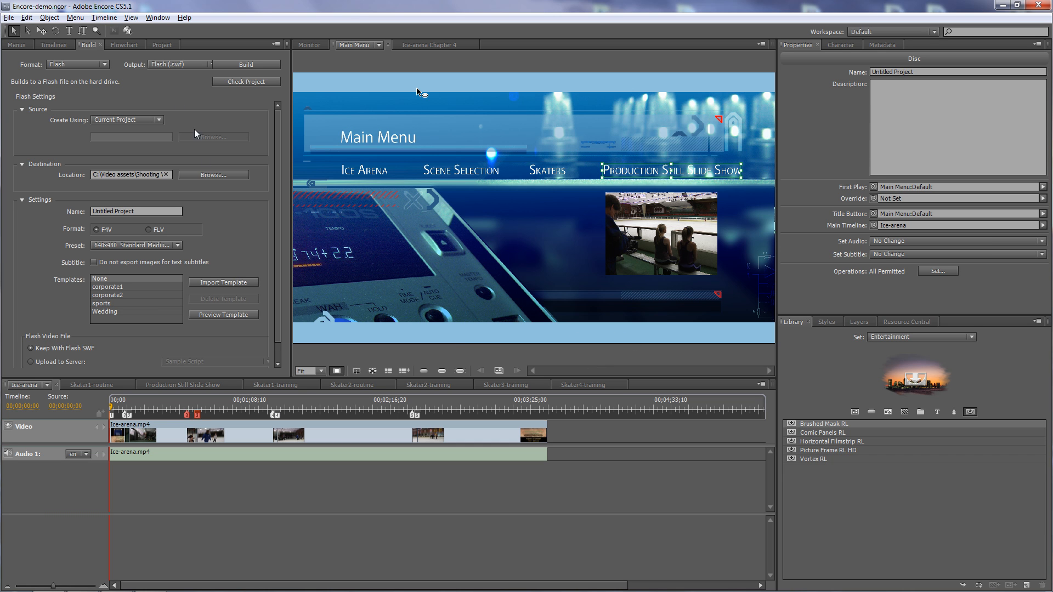
{"action": "left_click", "coordinate": [108, 64]}
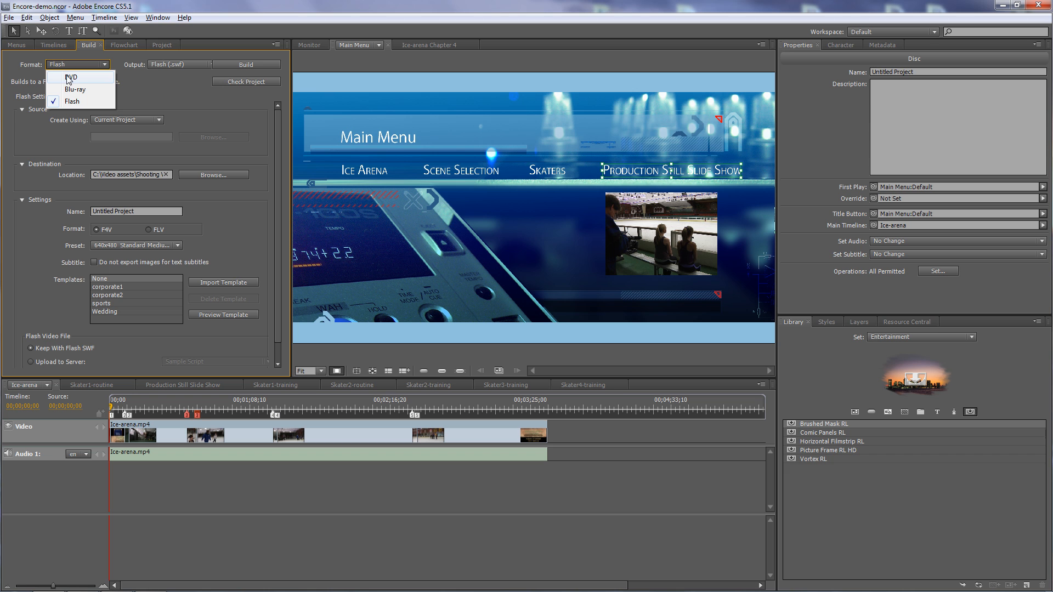
{"action": "left_click", "coordinate": [153, 84]}
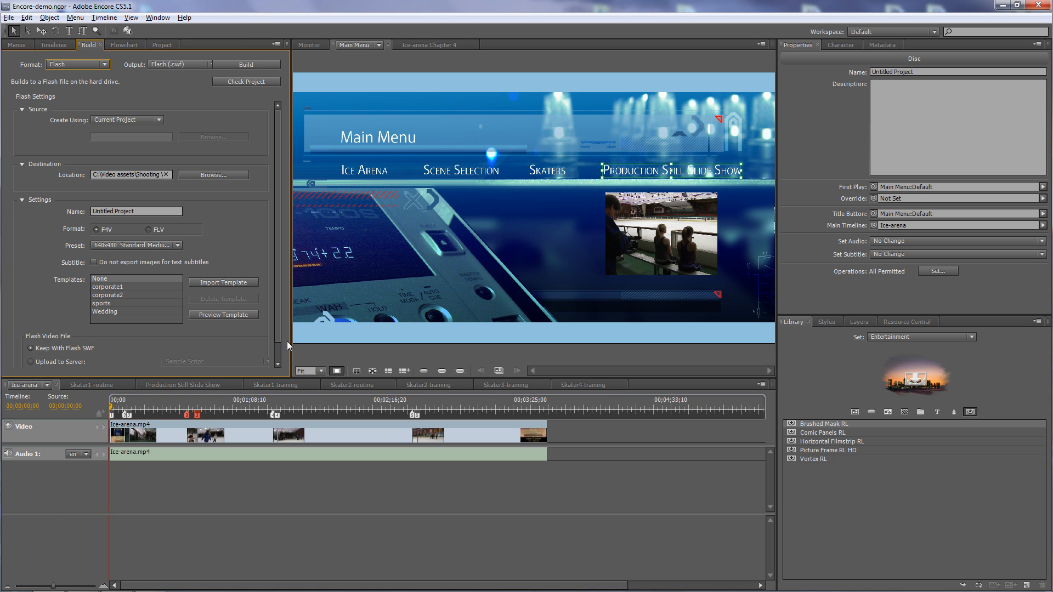
{"action": "mouse_move", "coordinate": [278, 334]}
{"action": "left_mouse_down"}
{"action": "mouse_move", "coordinate": [277, 348]}
{"action": "mouse_move", "coordinate": [281, 318]}
{"action": "left_mouse_up"}
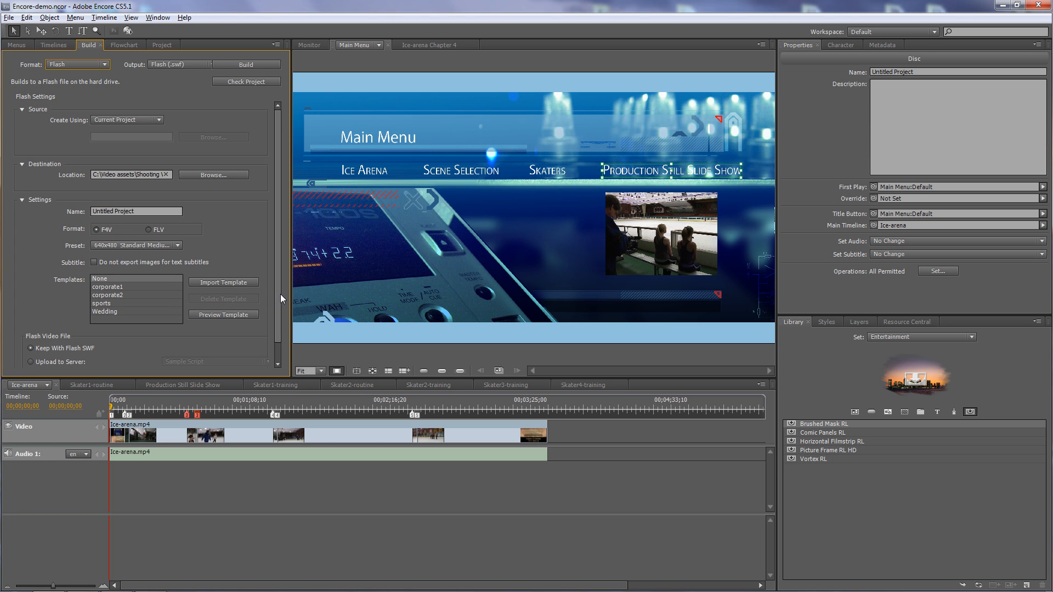
{"action": "mouse_move", "coordinate": [278, 291]}
{"action": "left_mouse_down"}
{"action": "mouse_move", "coordinate": [277, 308]}
{"action": "mouse_move", "coordinate": [279, 284]}
{"action": "left_mouse_up"}
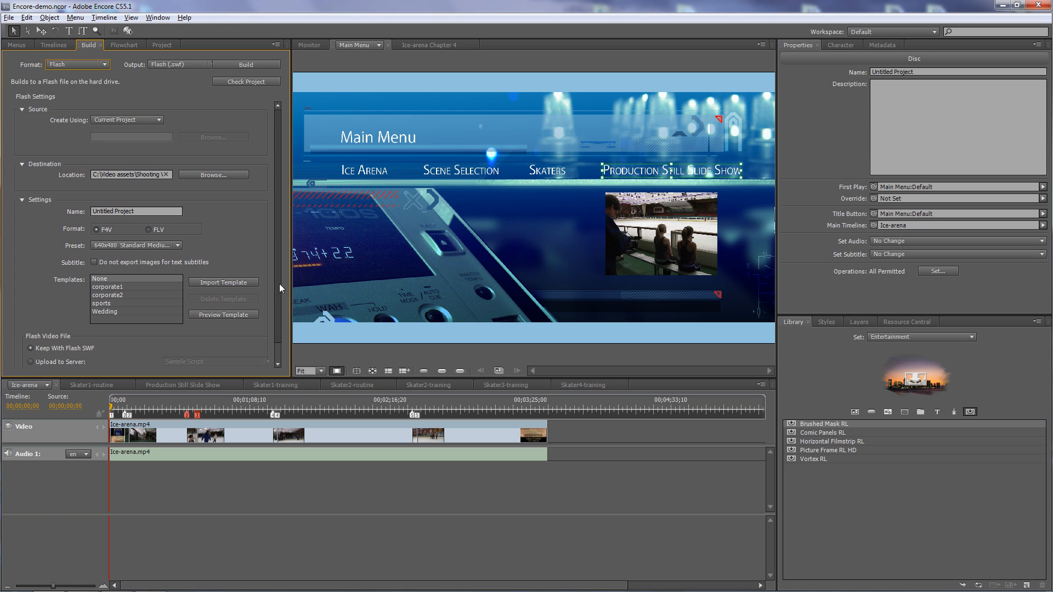